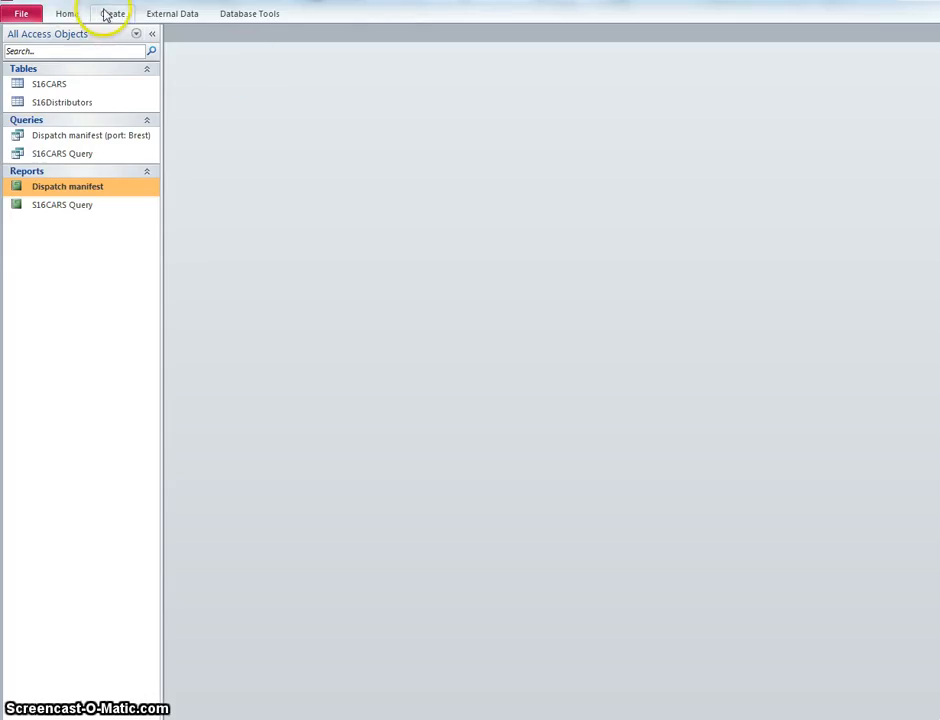
Step: Start a Simple Query Wizard query in Access and add all fields from the S16CARS table
click(107, 15)
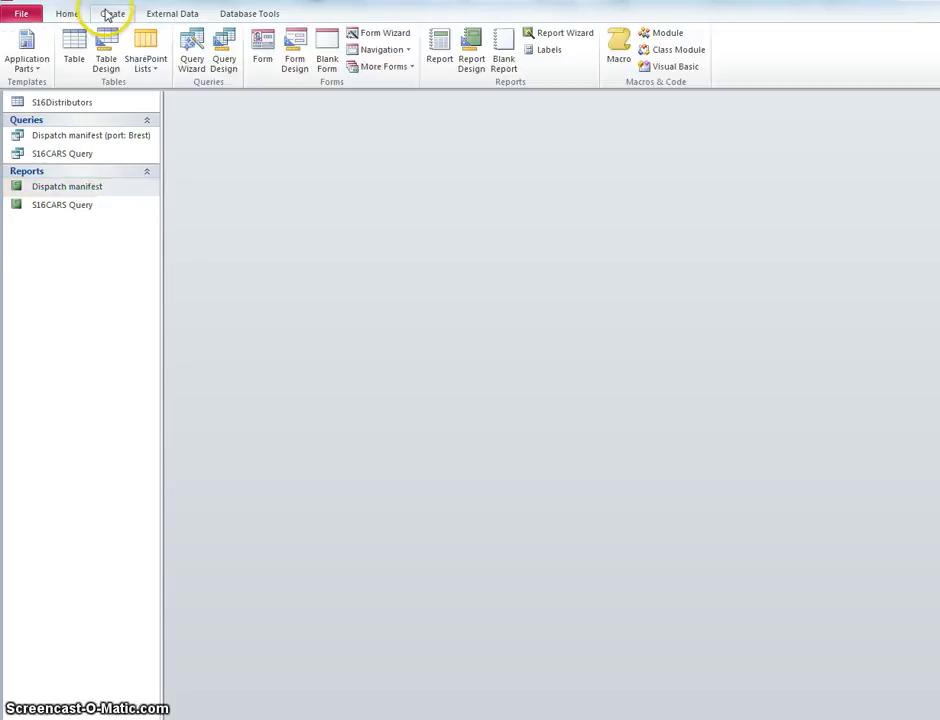
click(193, 60)
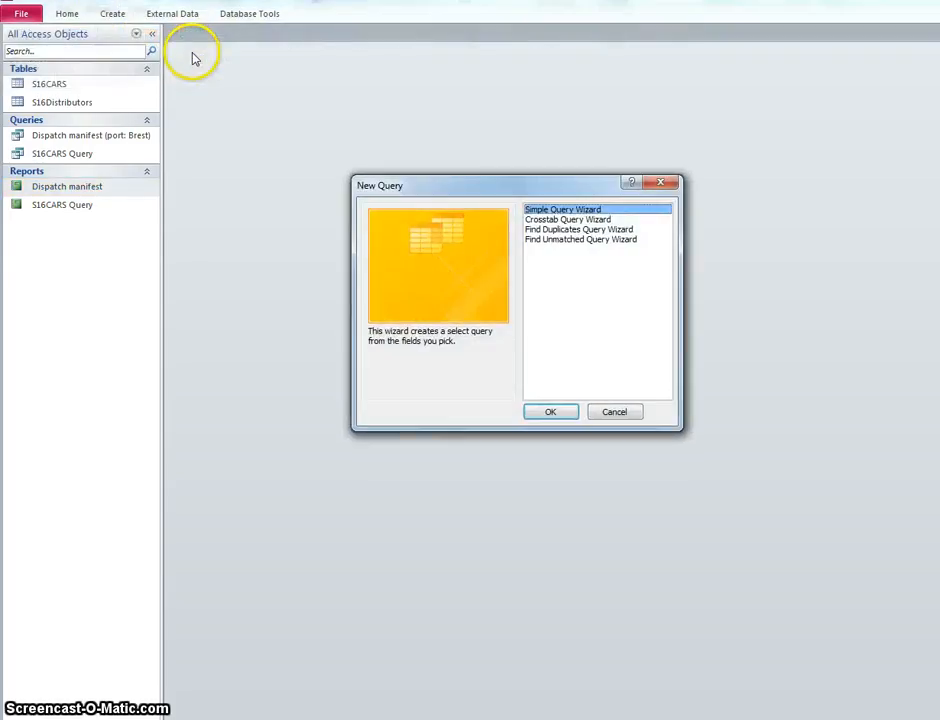
click(557, 410)
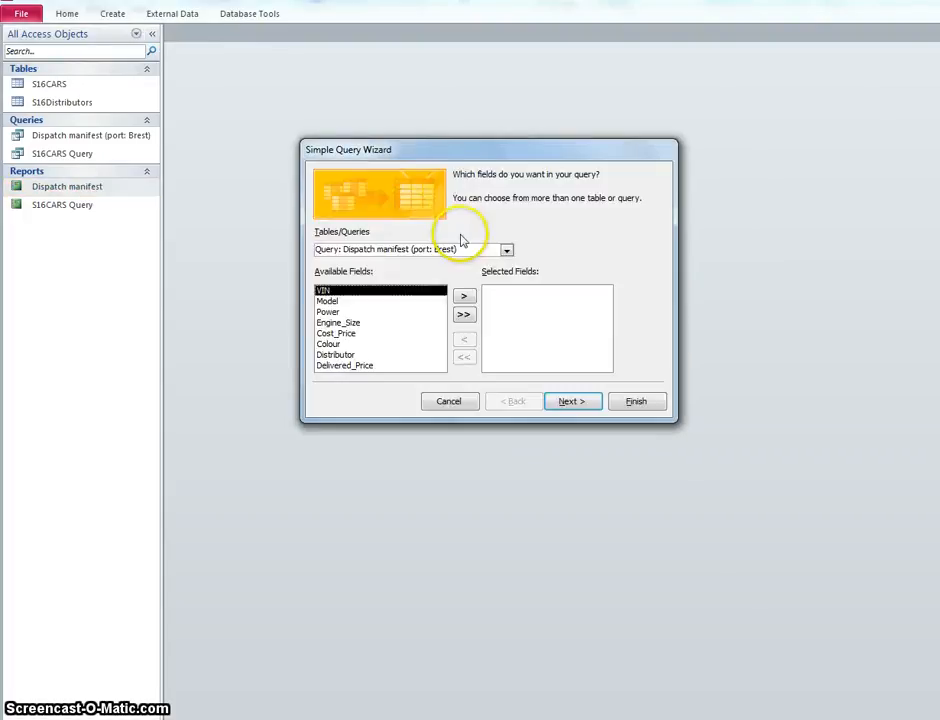
click(506, 250)
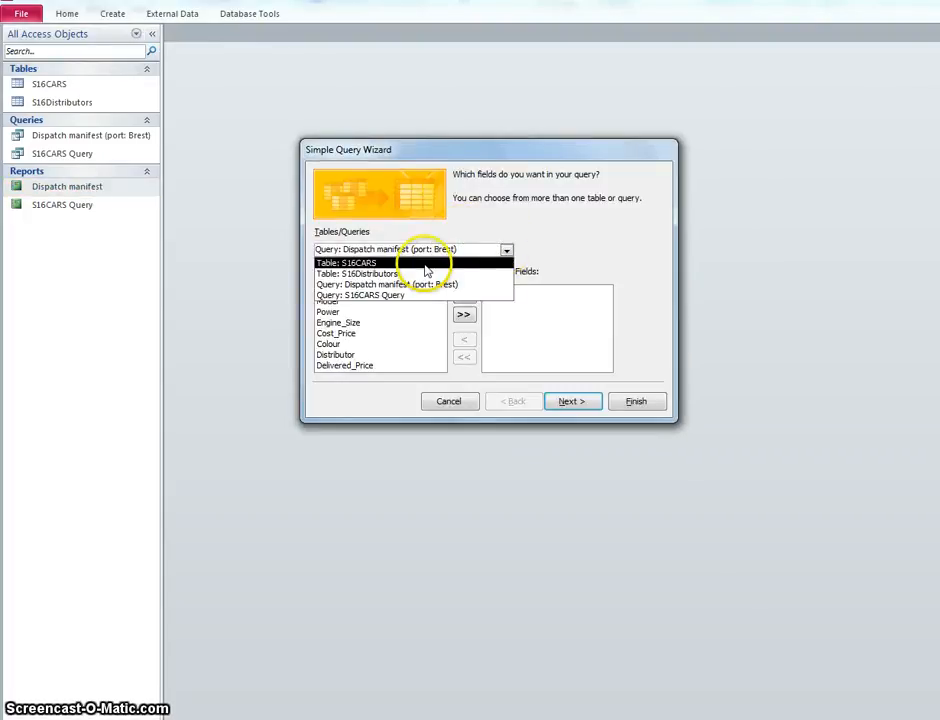
click(425, 263)
click(463, 314)
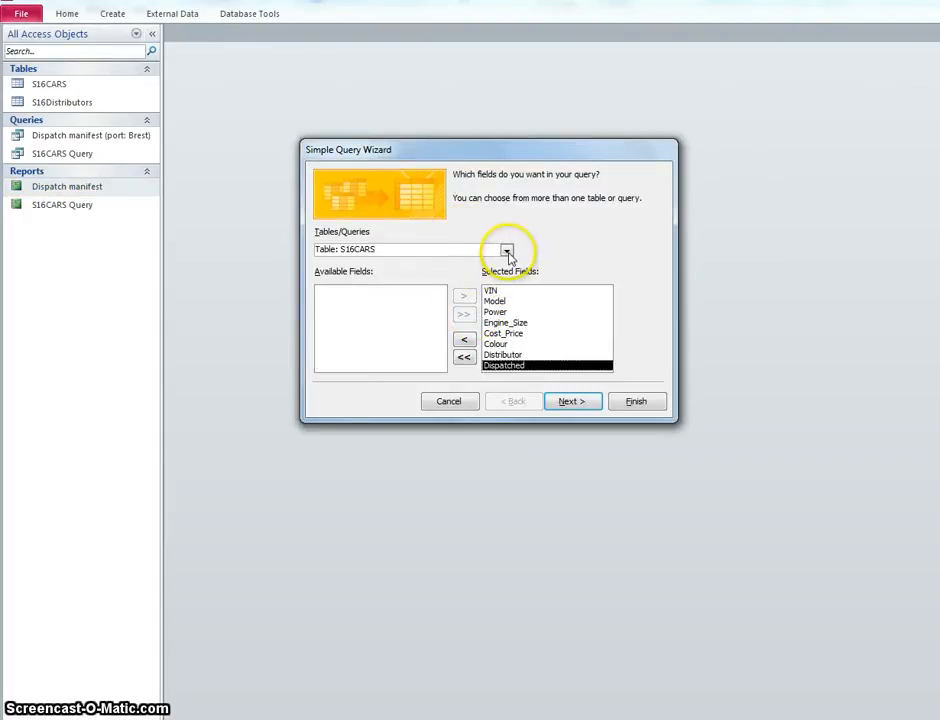
Step: Add all fields from the S16Distributors table to the query
click(507, 251)
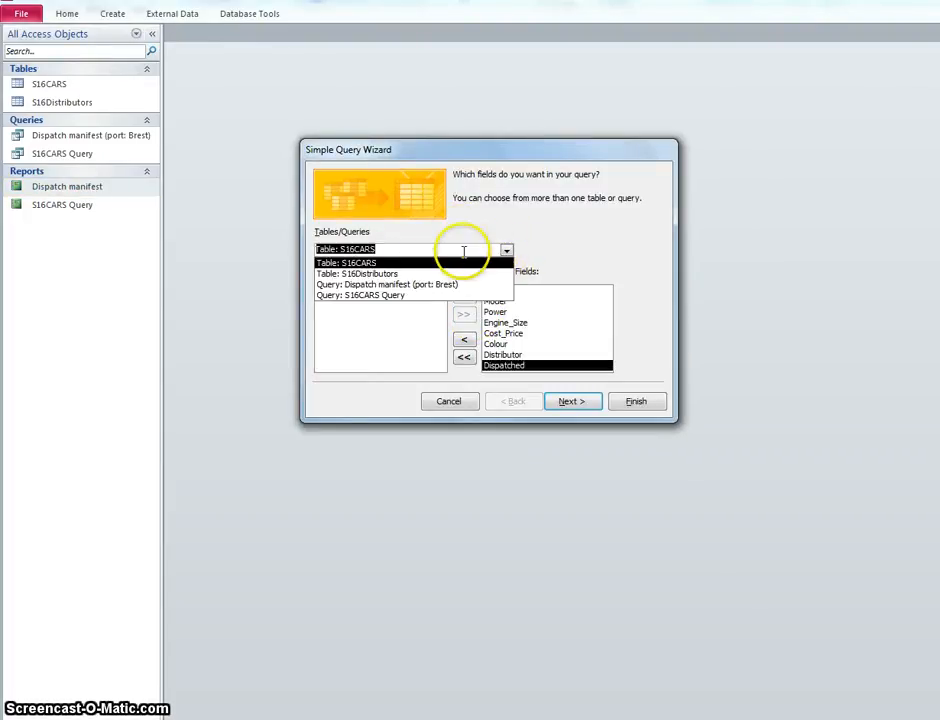
click(414, 274)
click(463, 314)
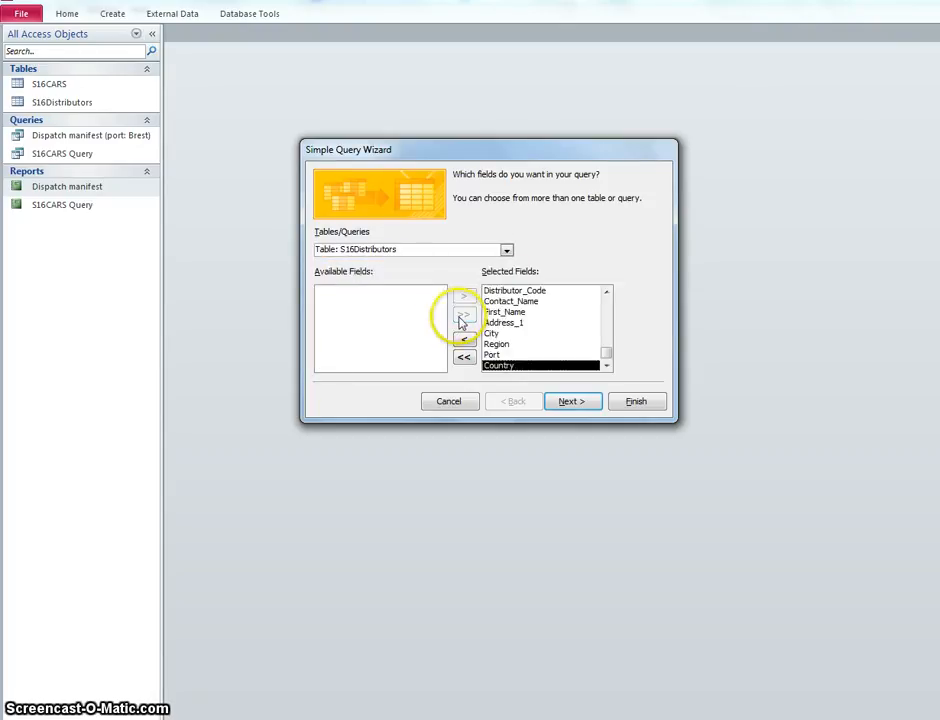
Step: Keep the query as a detail query, title it labels, and finish the wizard with the query opened
click(570, 402)
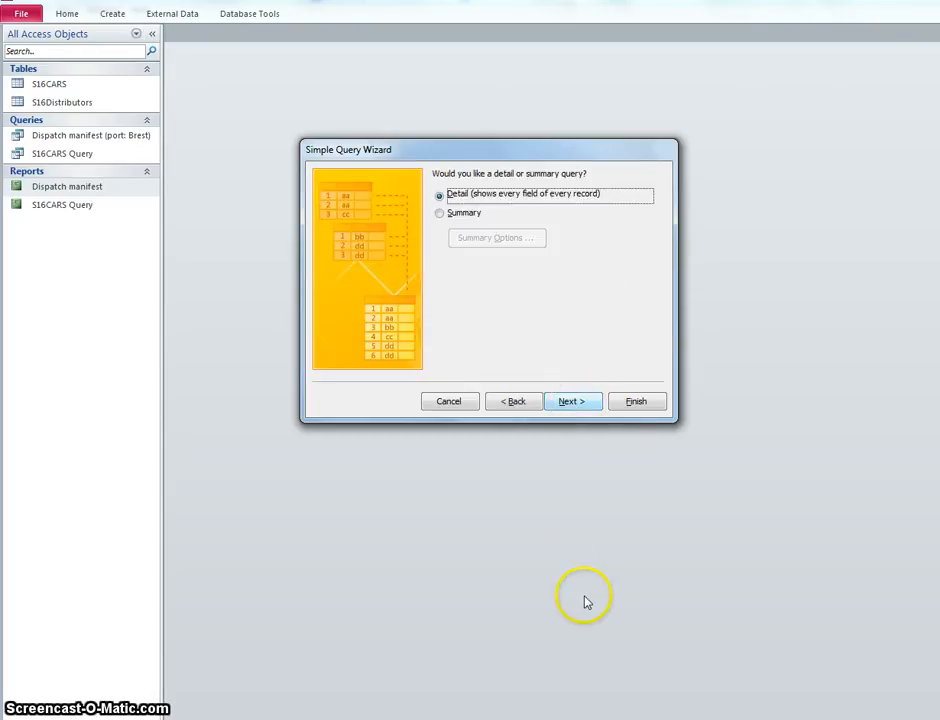
click(592, 402)
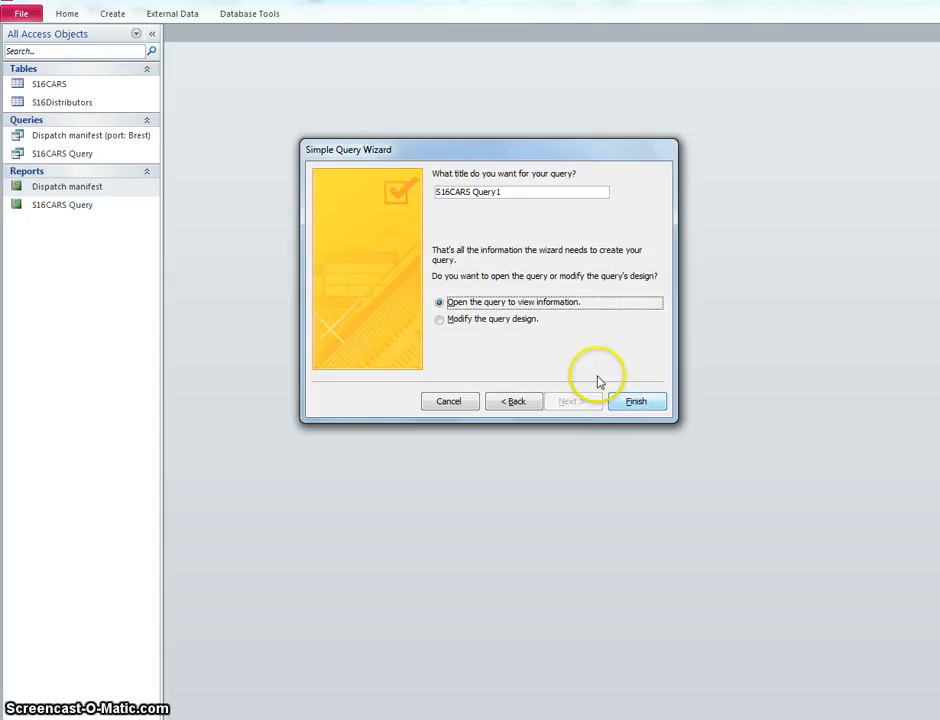
drag(566, 193, 405, 193)
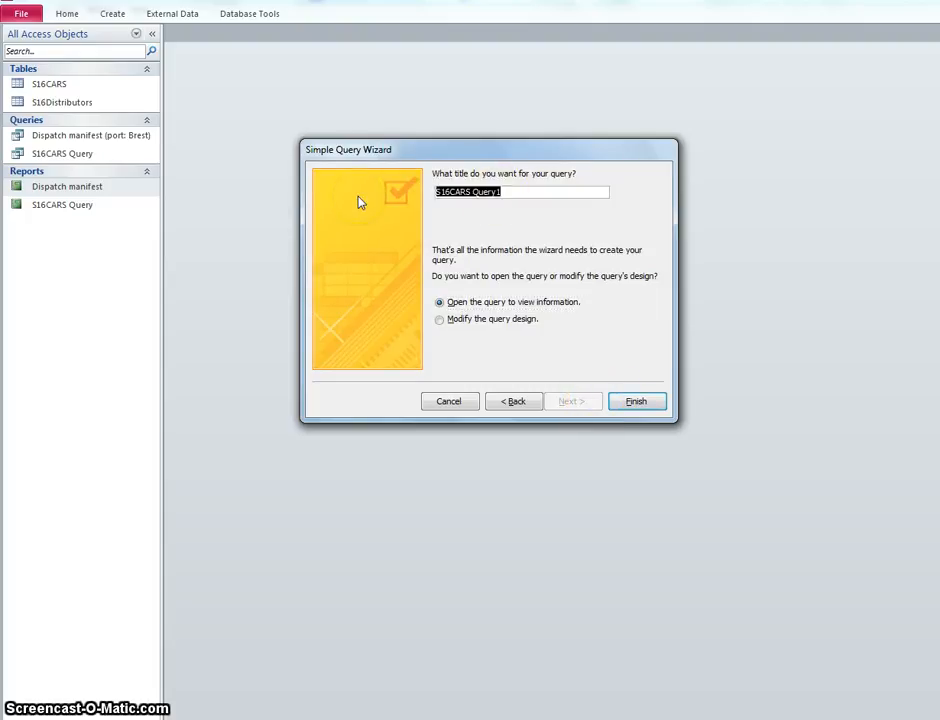
text(la)
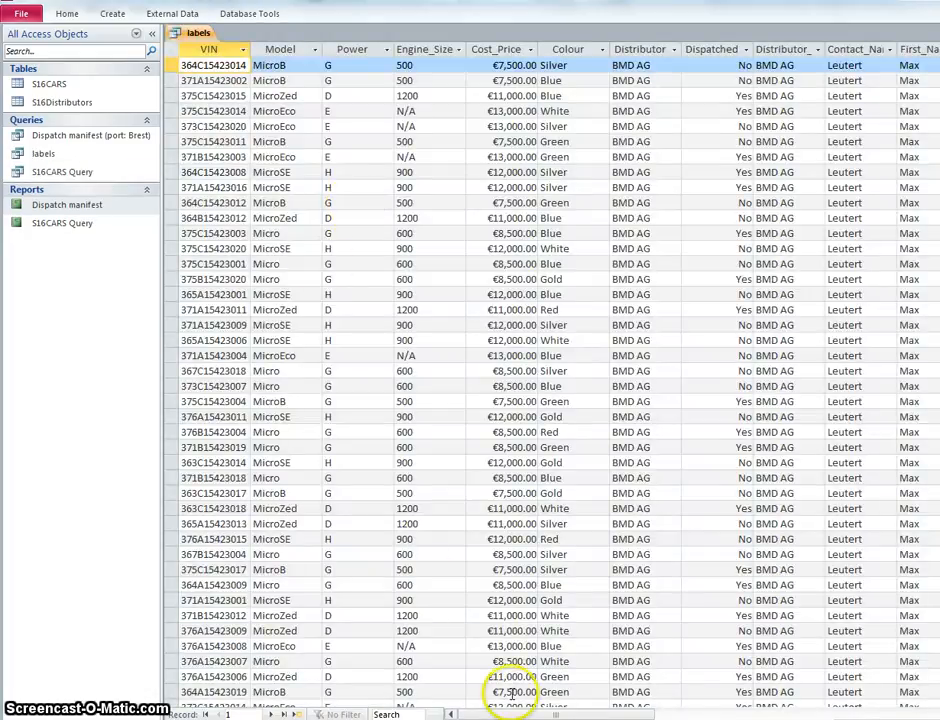
Step: Switch to the task PDF and highlight the requirements about two columns and cars not yet dispatched
key(alt+Tab)
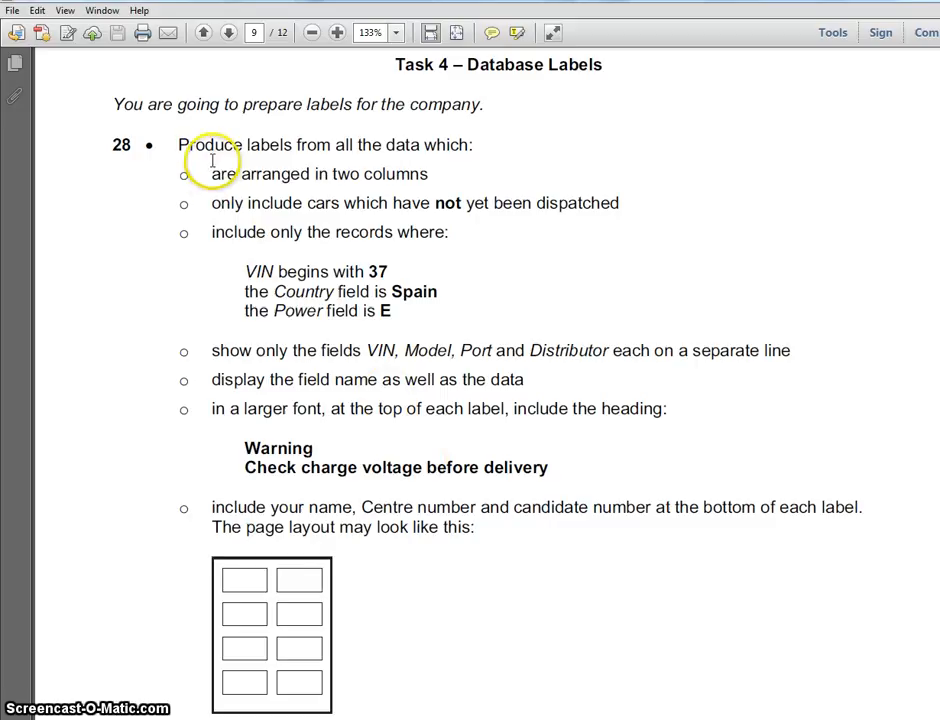
drag(211, 174, 426, 226)
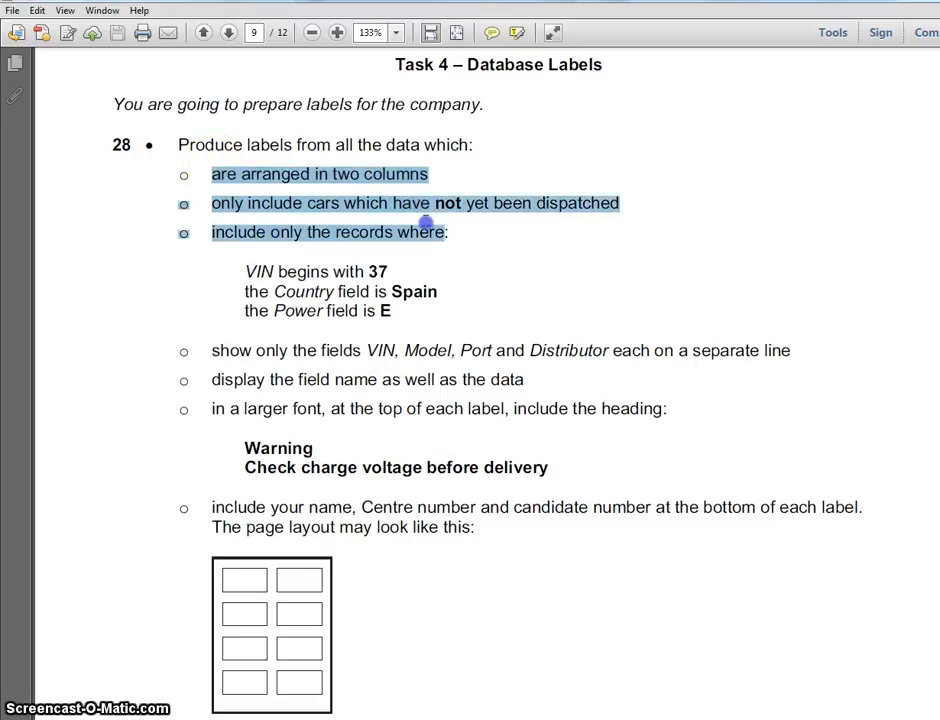
click(422, 187)
drag(208, 172, 437, 176)
drag(213, 203, 616, 224)
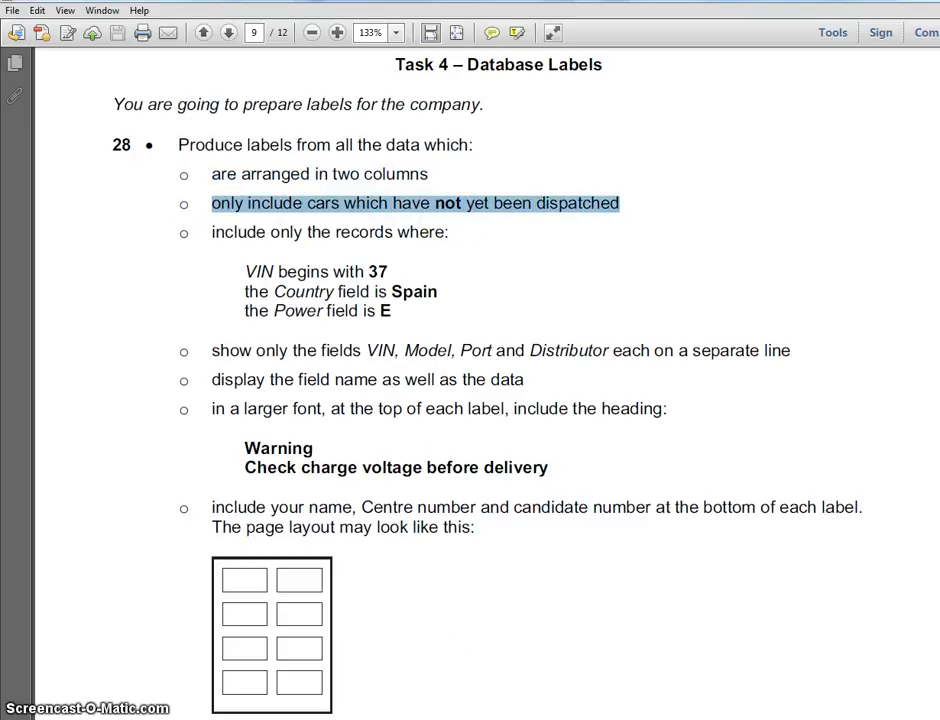
Step: Switch back to Access and set the Dispatched criterion to No in the labels query's design
key(alt+Tab)
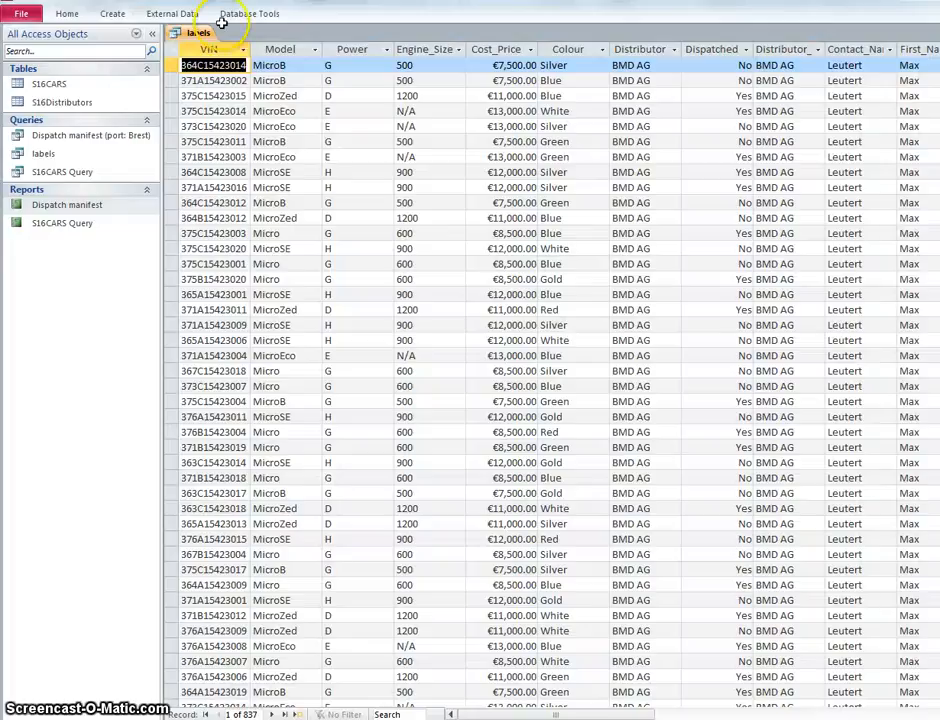
click(66, 15)
click(22, 72)
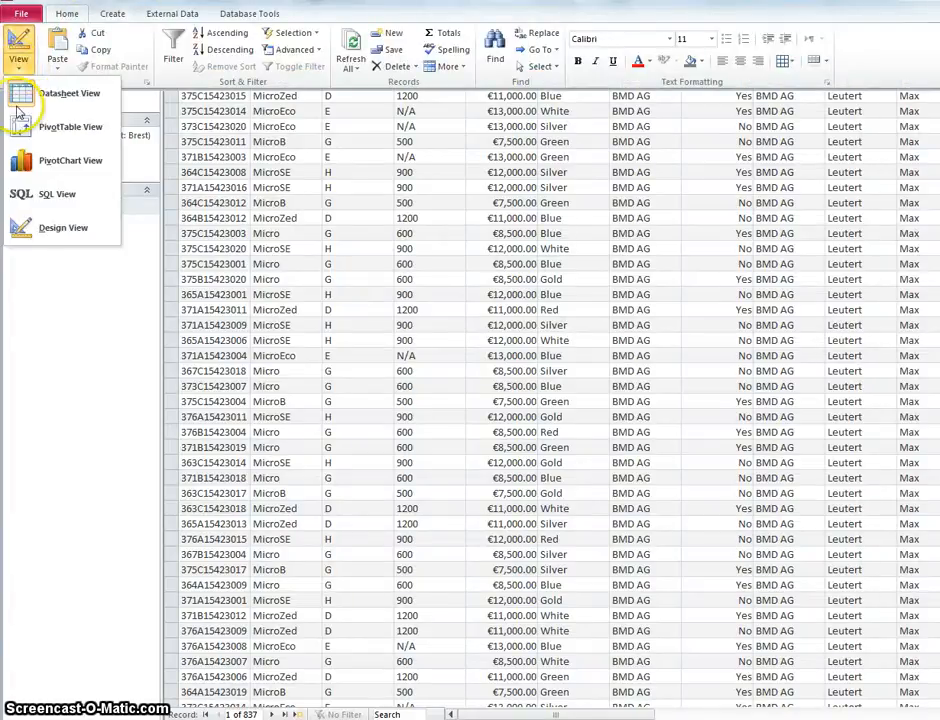
click(25, 224)
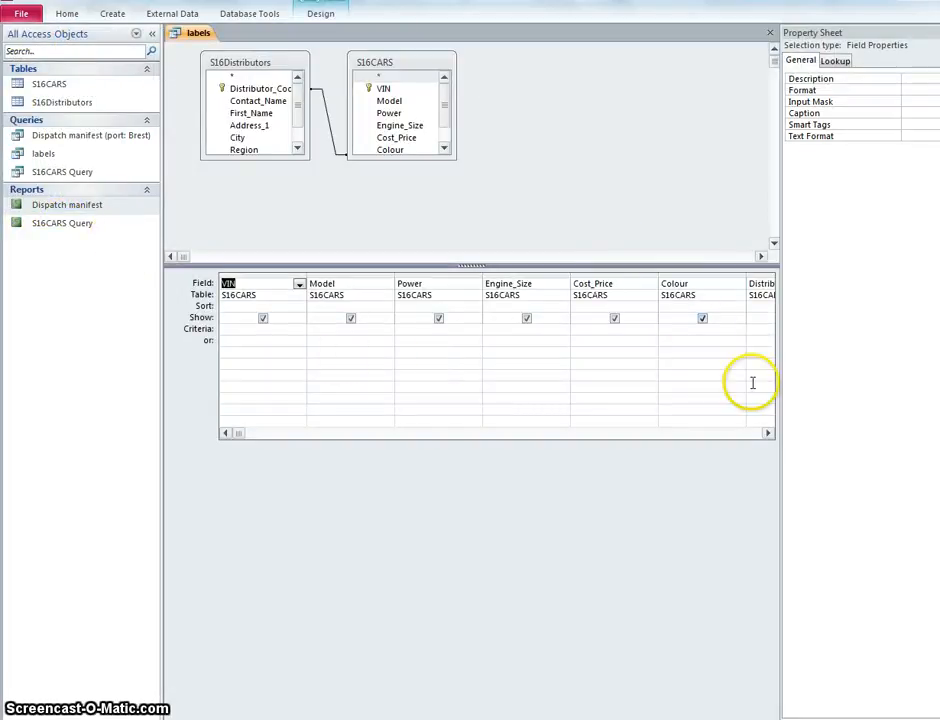
click(768, 433)
click(768, 433)
click(768, 433)
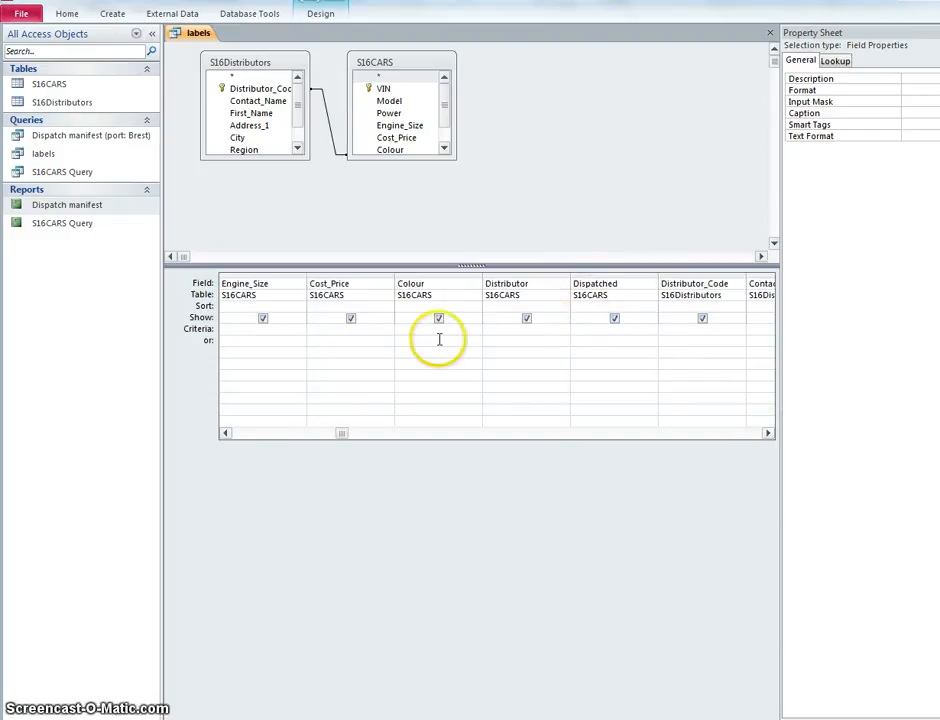
click(602, 330)
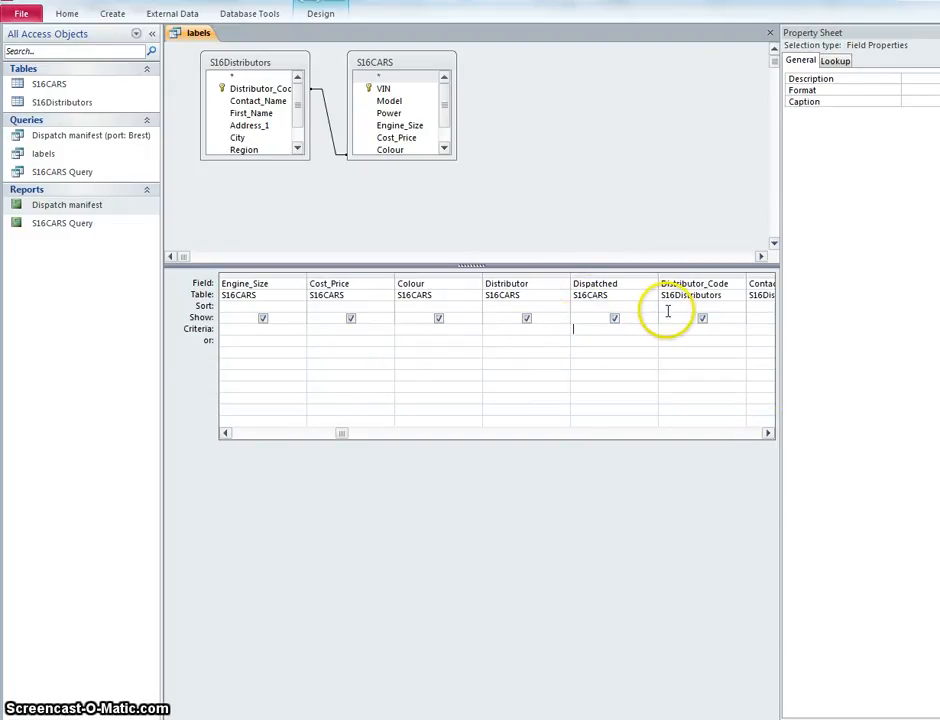
text(no)
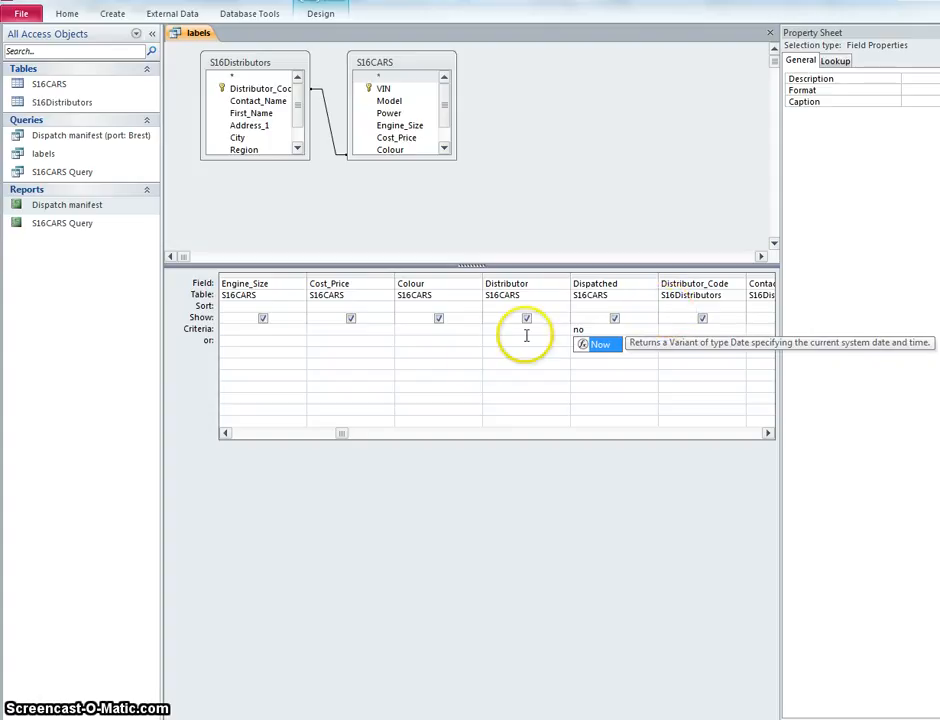
click(455, 351)
Step: Show the labels query as a datasheet and check the values in the Dispatched field
click(64, 14)
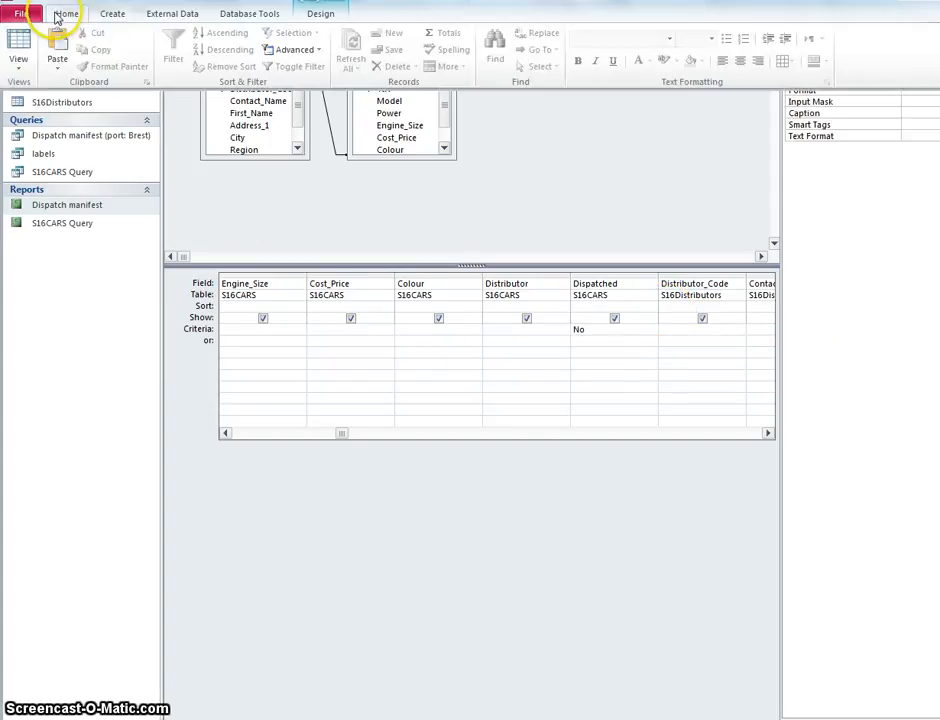
click(20, 44)
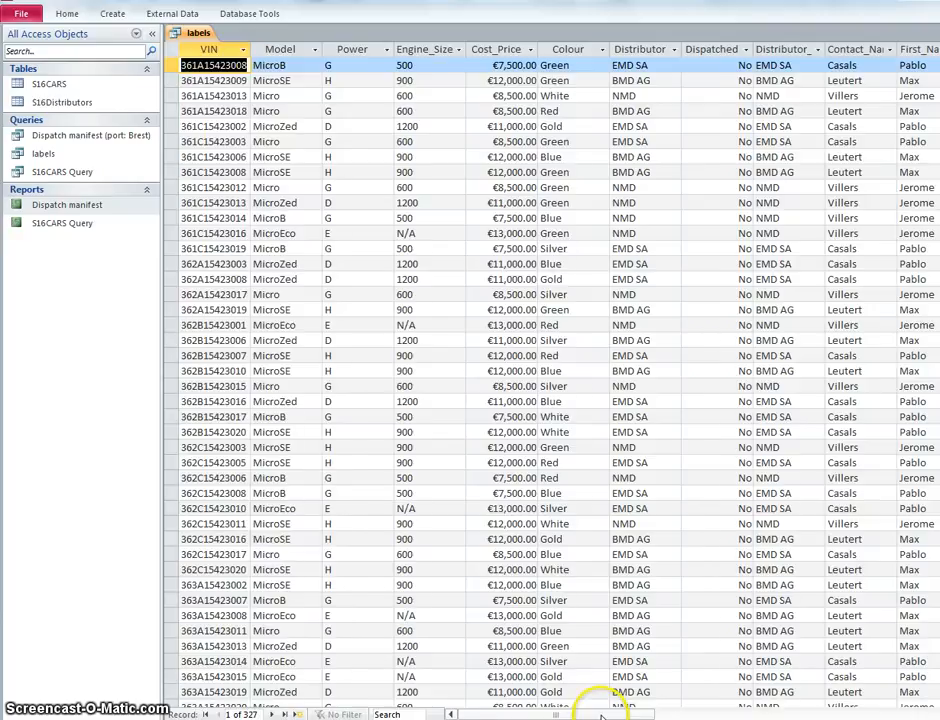
drag(602, 716, 627, 714)
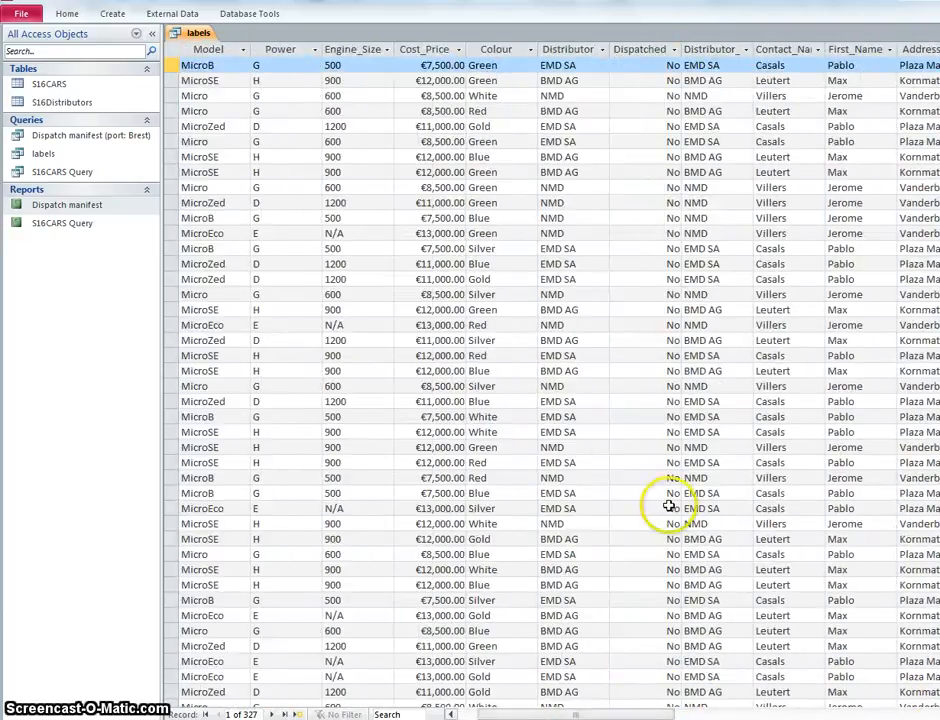
Step: Recheck the record conditions in the task PDF and set the VIN criterion to 37* in the labels query's design
click(65, 14)
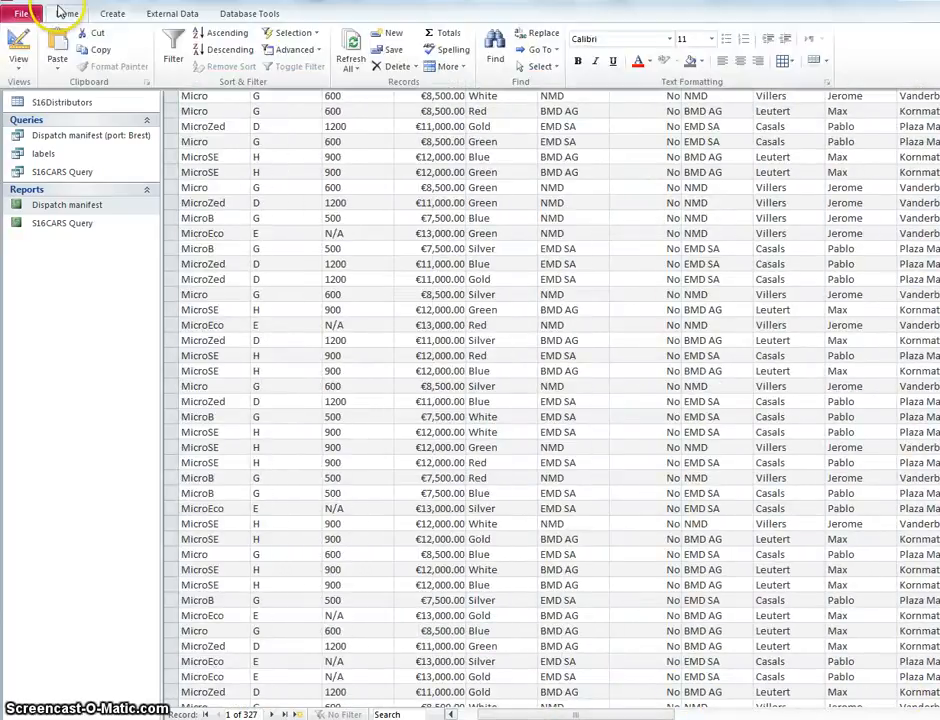
click(22, 40)
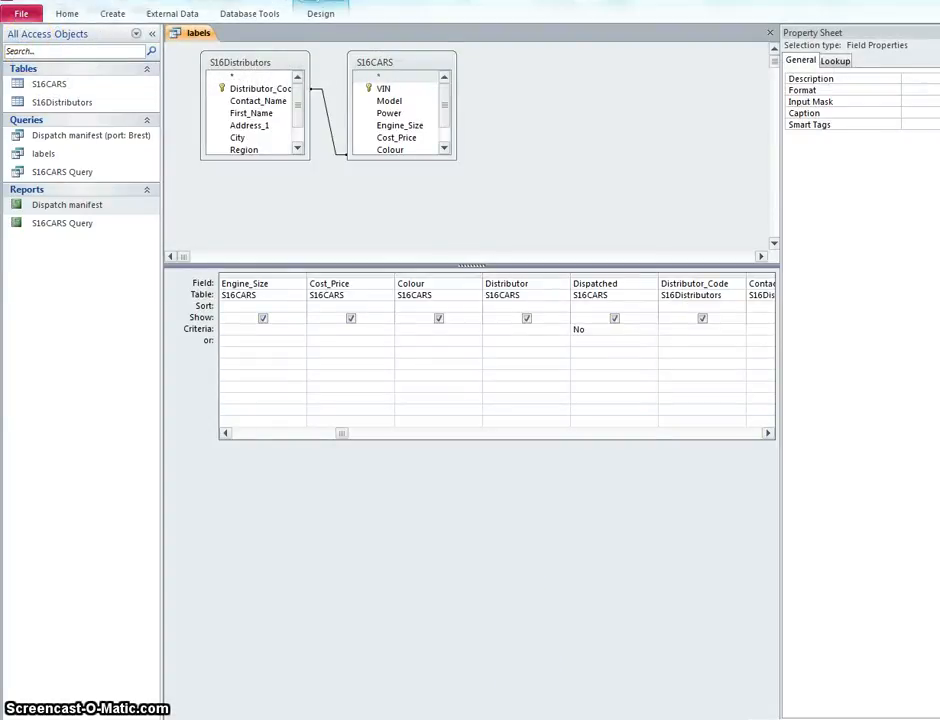
click(560, 719)
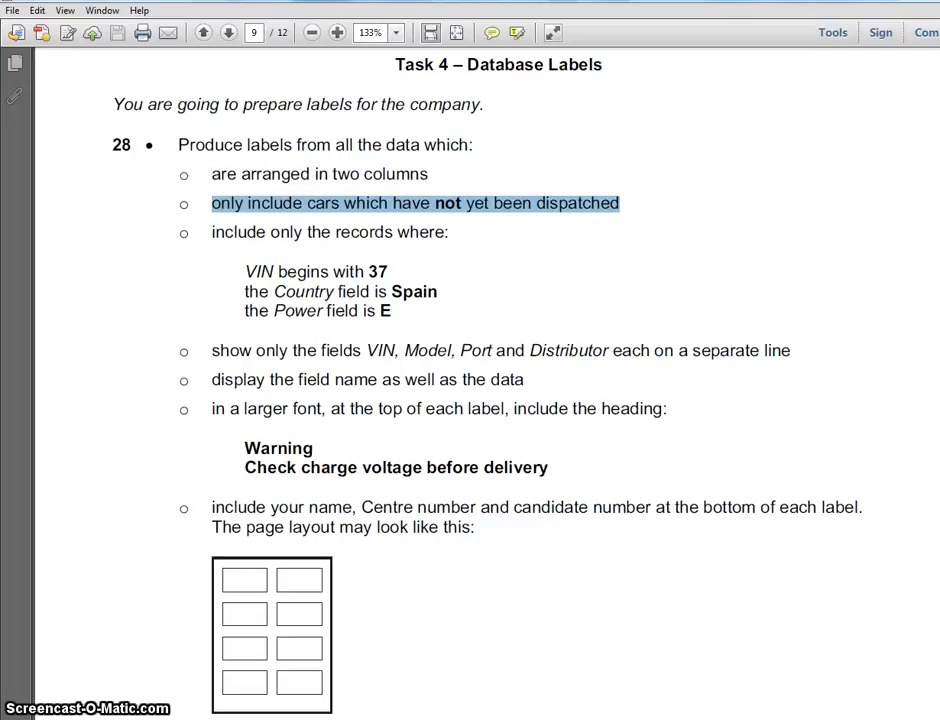
click(595, 715)
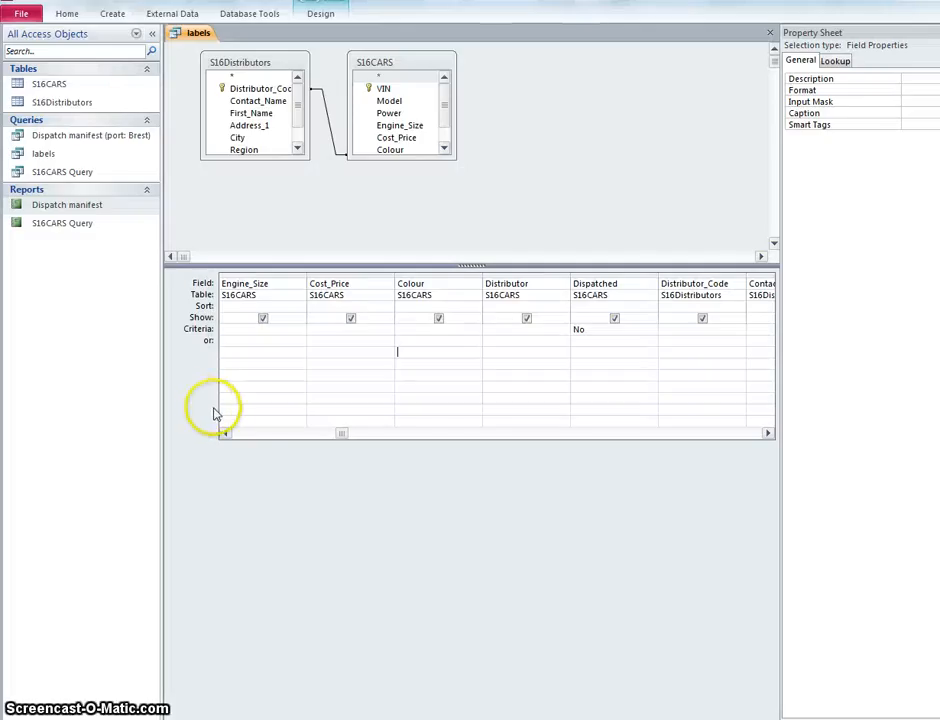
drag(342, 433, 237, 434)
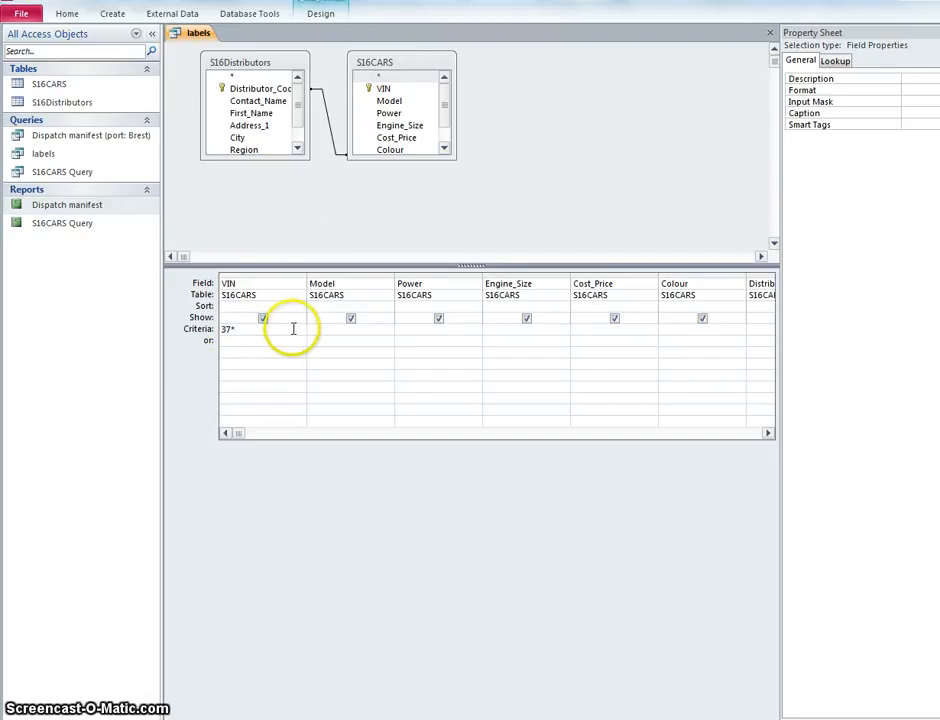
Step: Show the labels query as a datasheet and check through the records that every VIN begins with 37
click(70, 14)
click(18, 58)
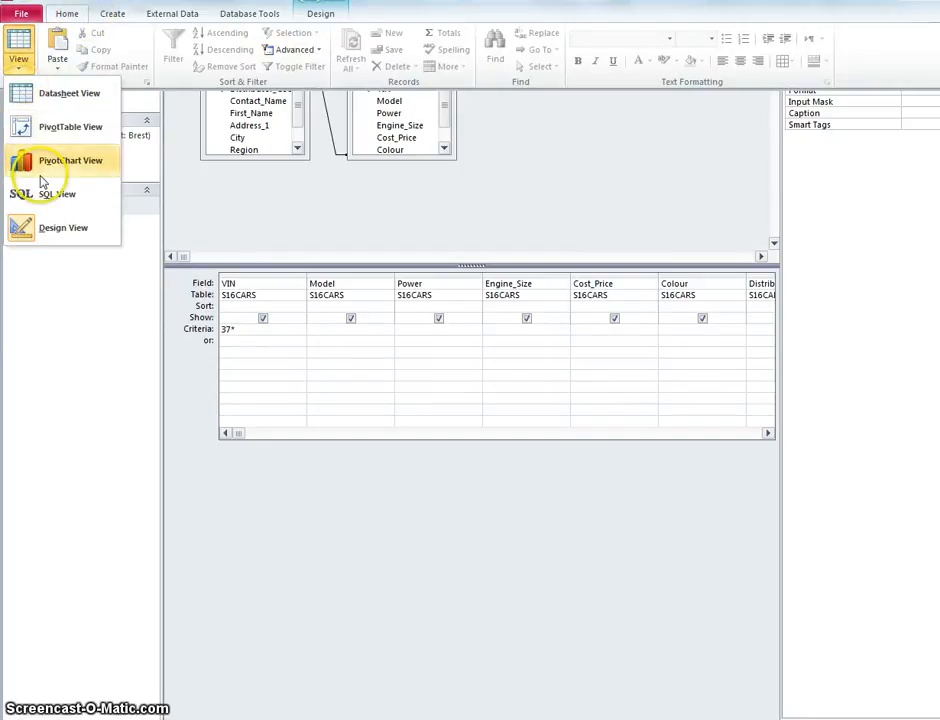
click(30, 92)
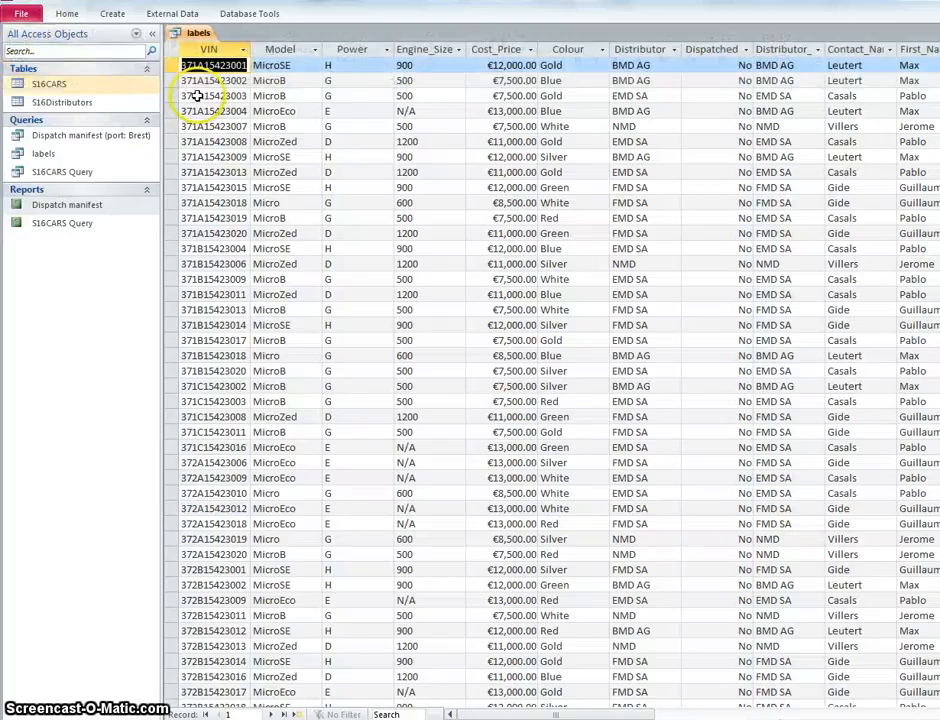
scroll(218, 245, down, 8)
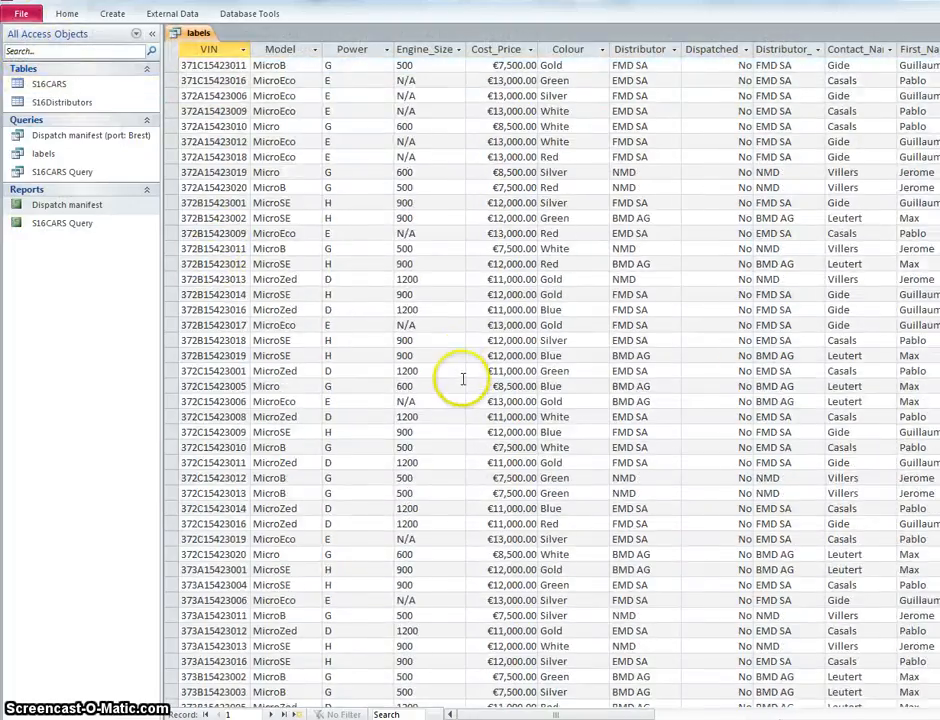
scroll(463, 378, down, 8)
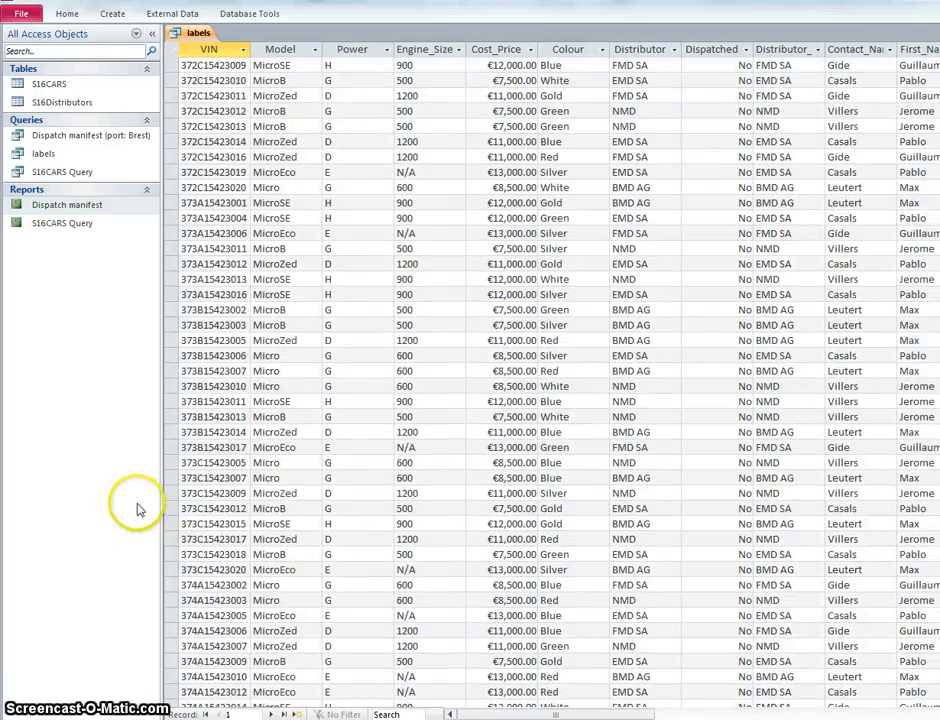
scroll(180, 512, down, 16)
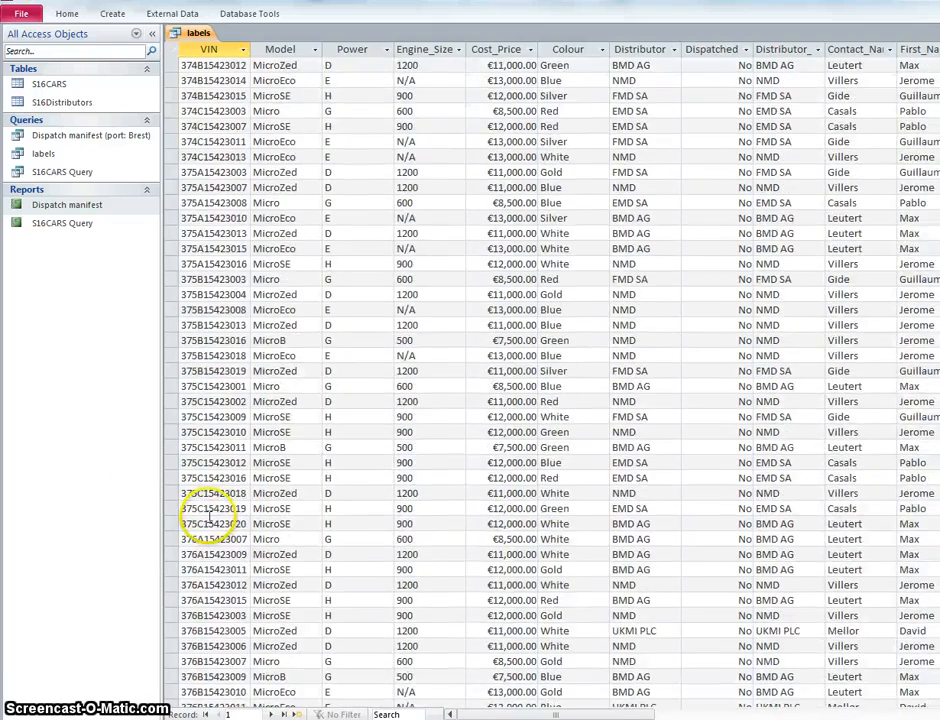
scroll(212, 520, down, 20)
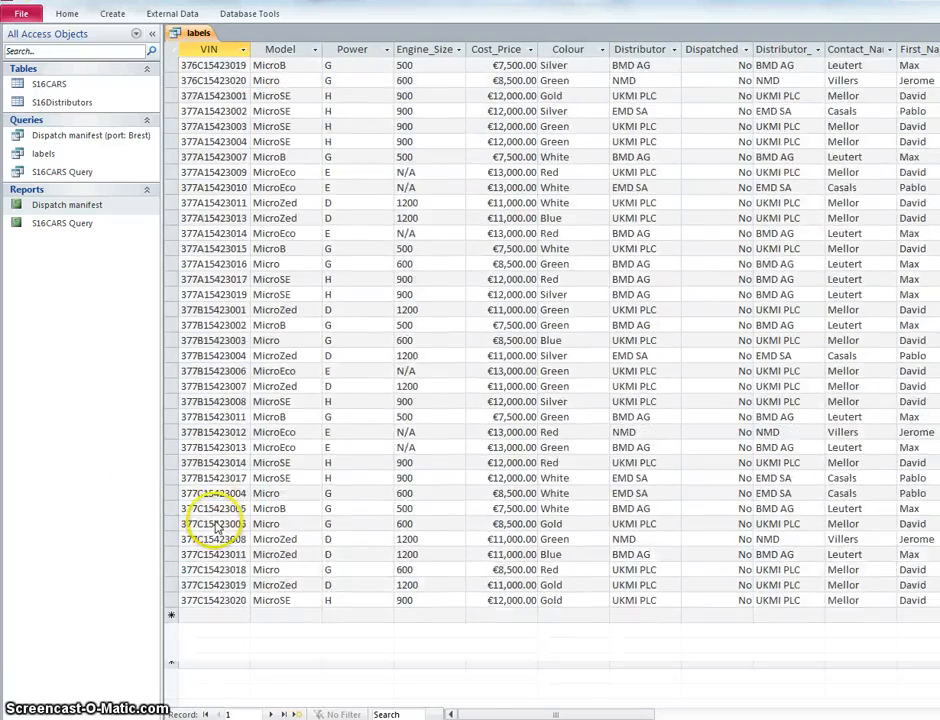
scroll(217, 527, down, 12)
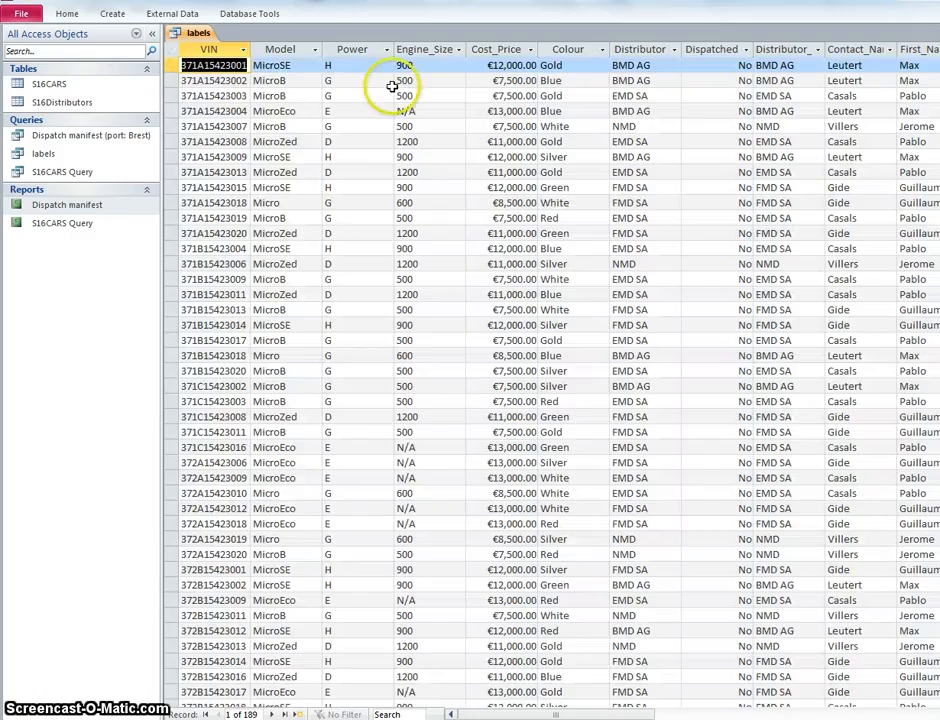
Step: Recheck the record conditions in the task PDF and set the Country criterion to spain in the labels query's design
click(80, 14)
click(20, 52)
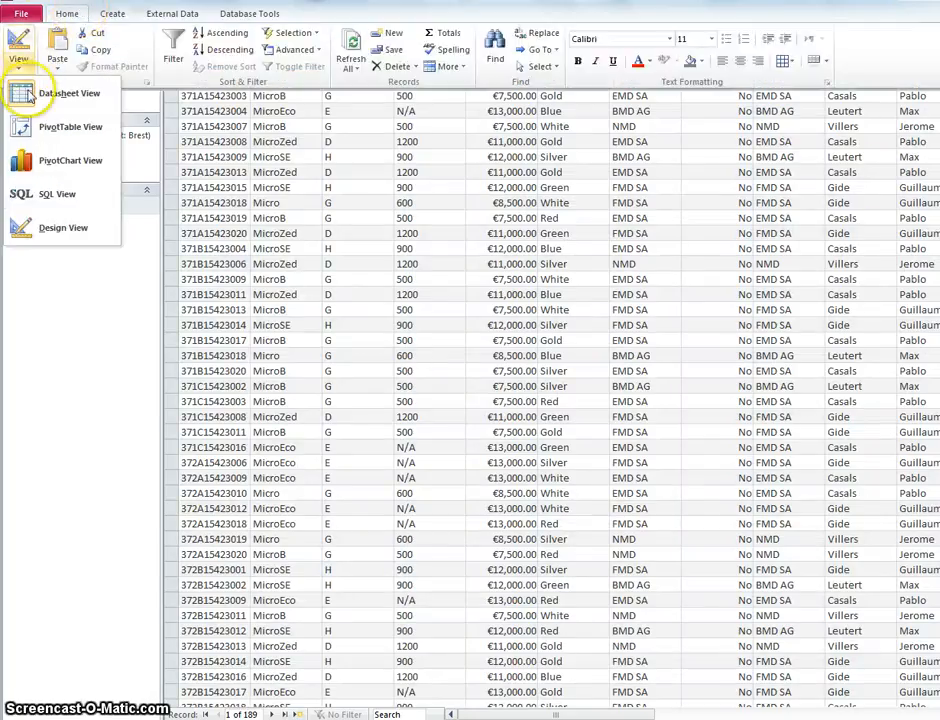
click(46, 227)
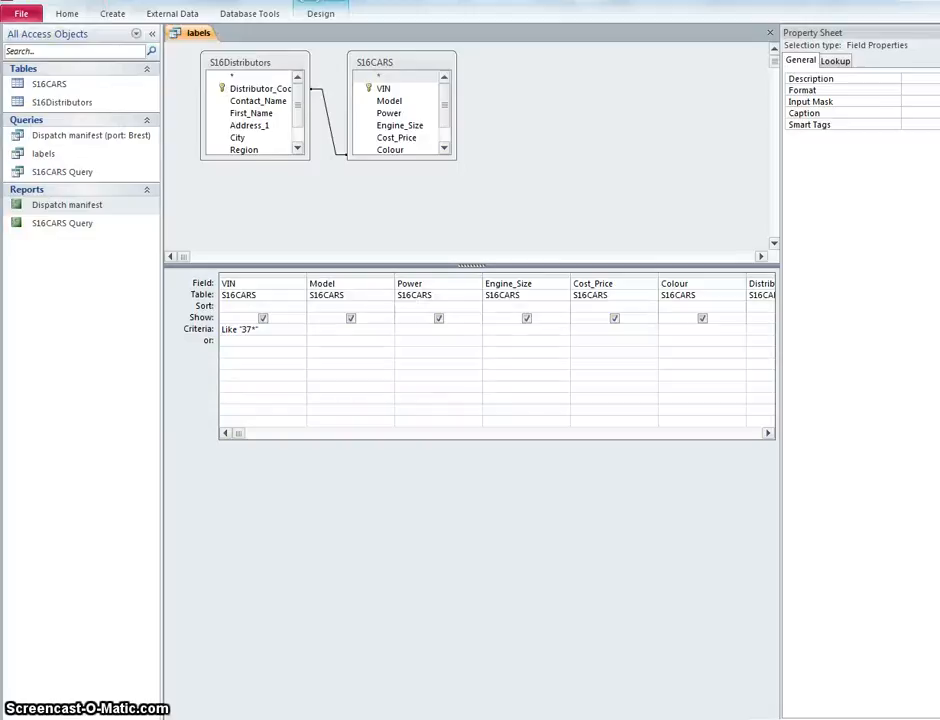
key(alt+Tab)
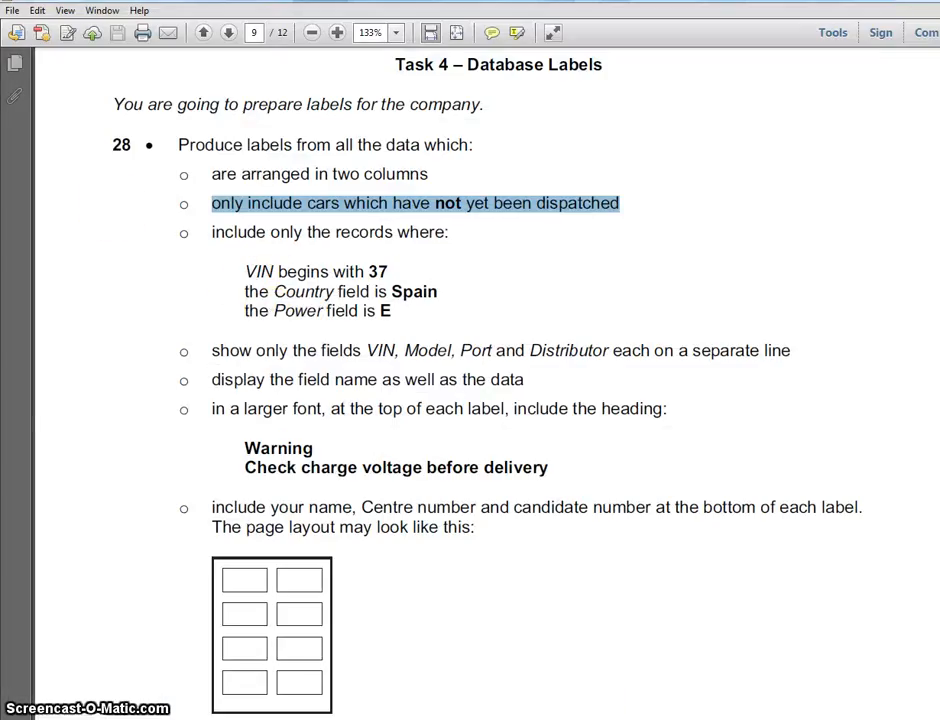
key(alt+Tab)
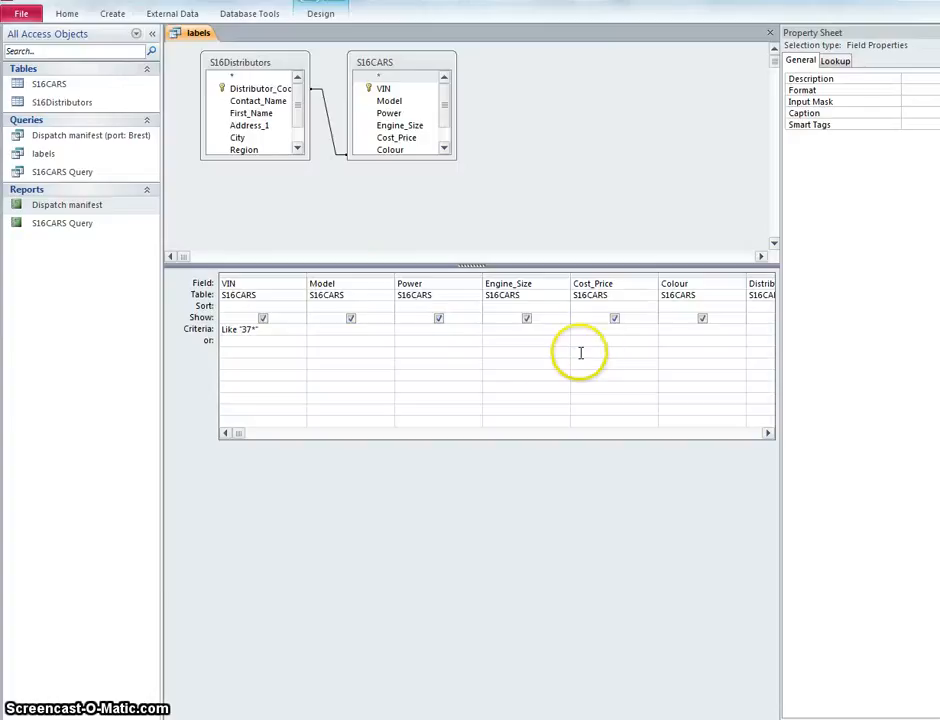
click(767, 433)
click(767, 433)
click(767, 433)
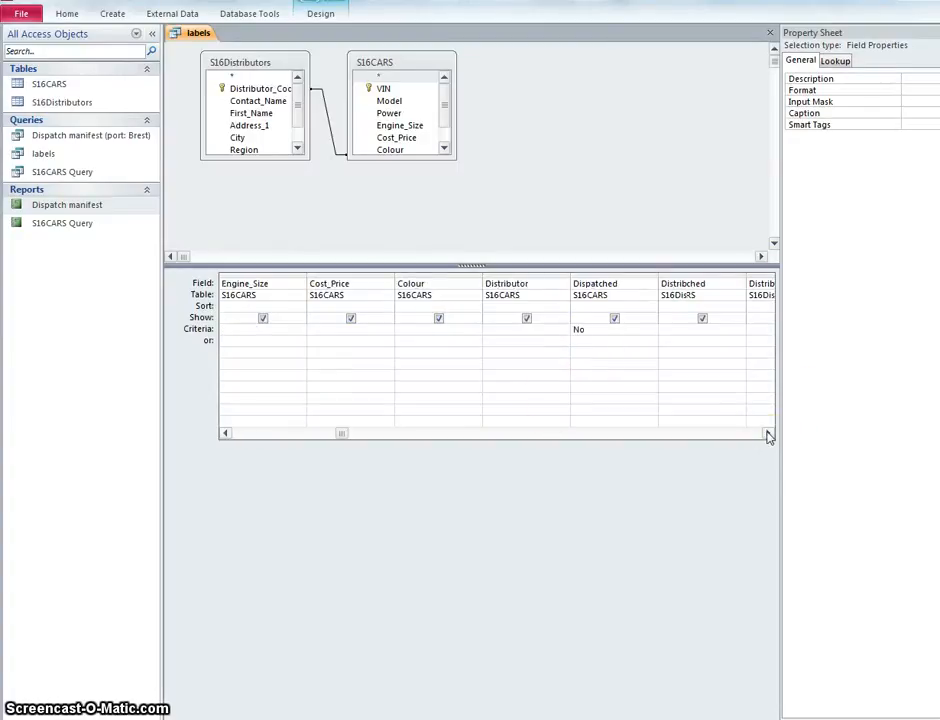
click(767, 433)
click(767, 433)
click(767, 433)
click(767, 433)
click(767, 433)
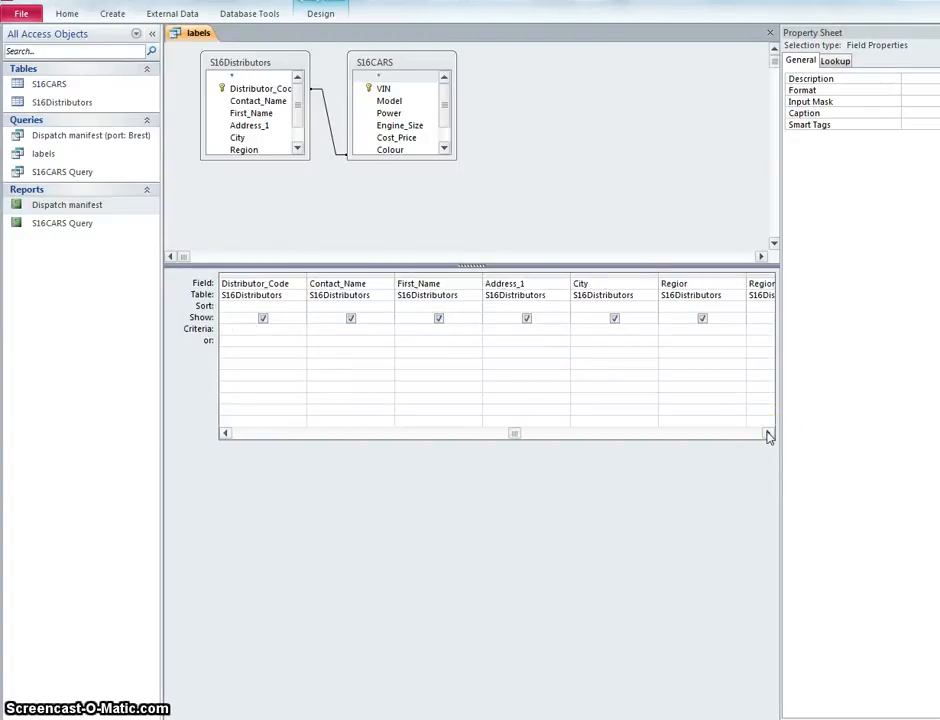
click(767, 433)
click(767, 433)
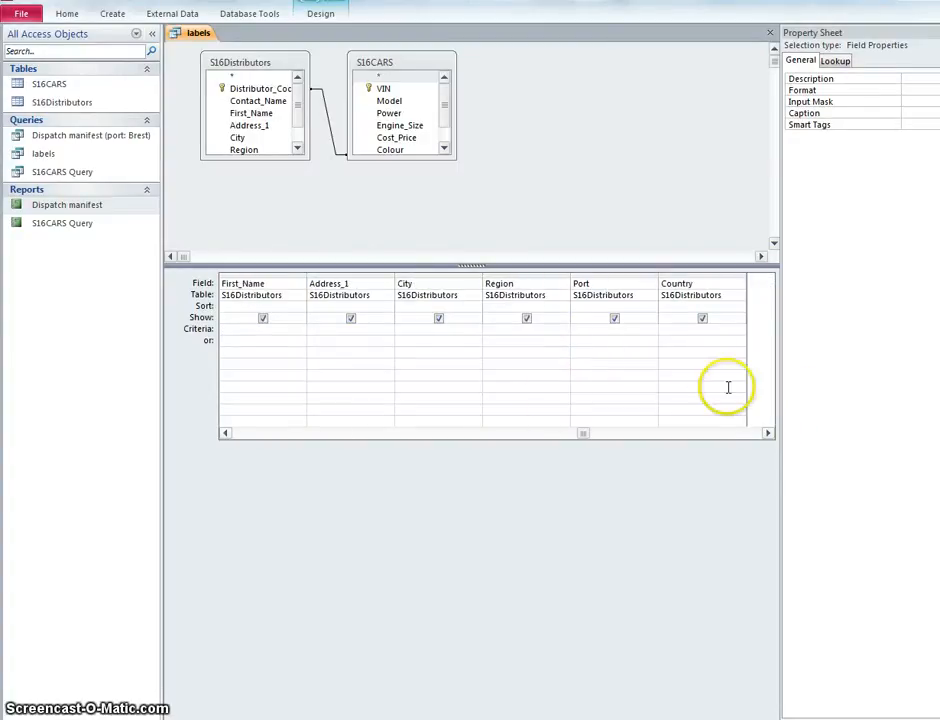
click(680, 329)
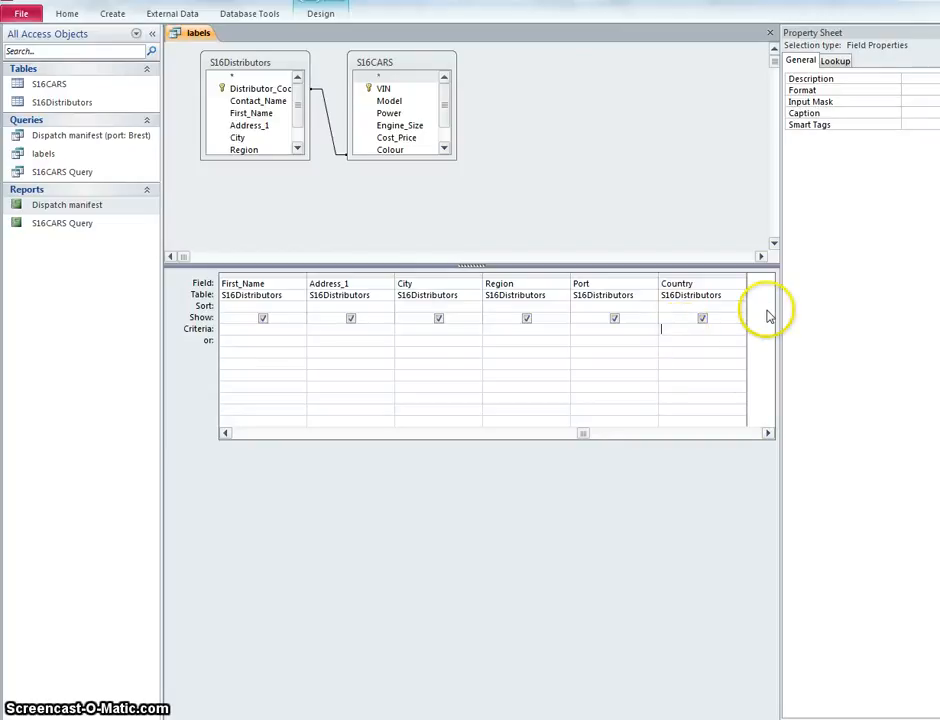
text(spa)
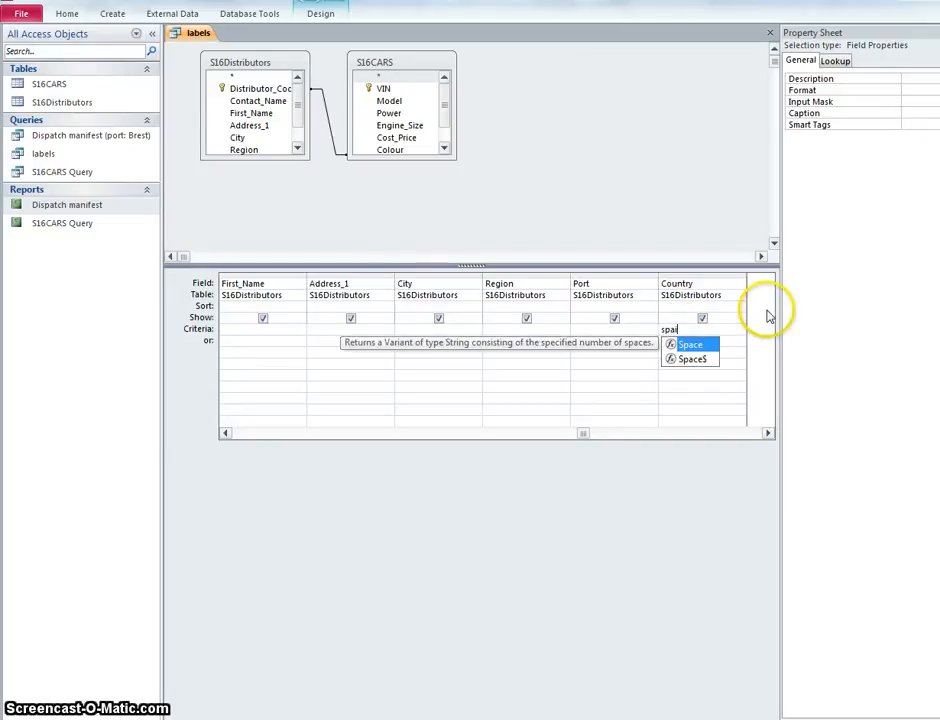
text(in)
Step: Show the labels query as a datasheet and check the values in the Country field
click(67, 13)
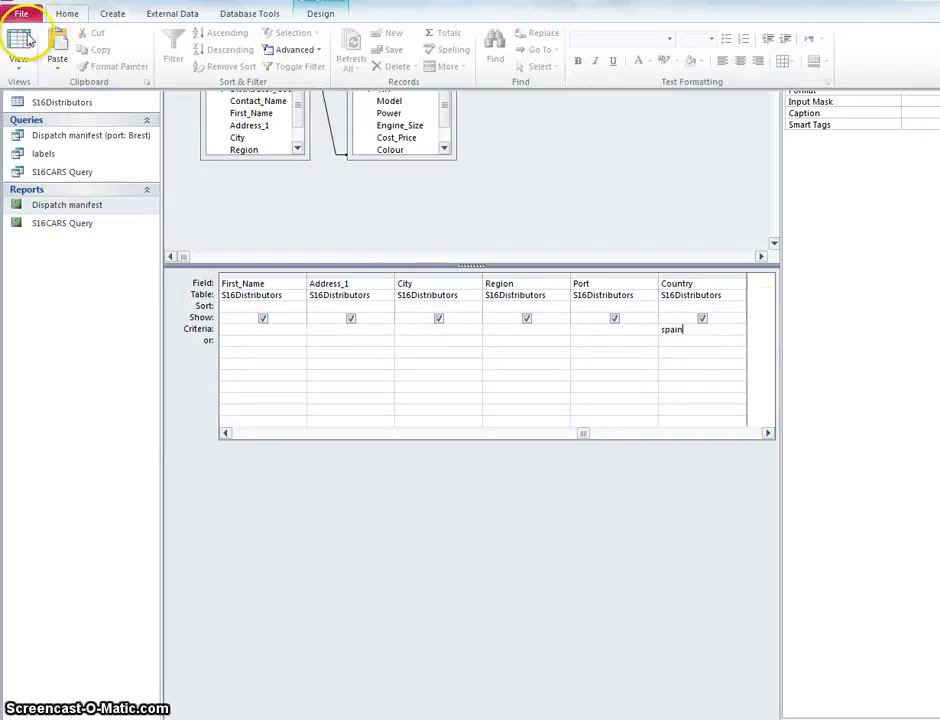
click(24, 38)
scroll(677, 290, down, 4)
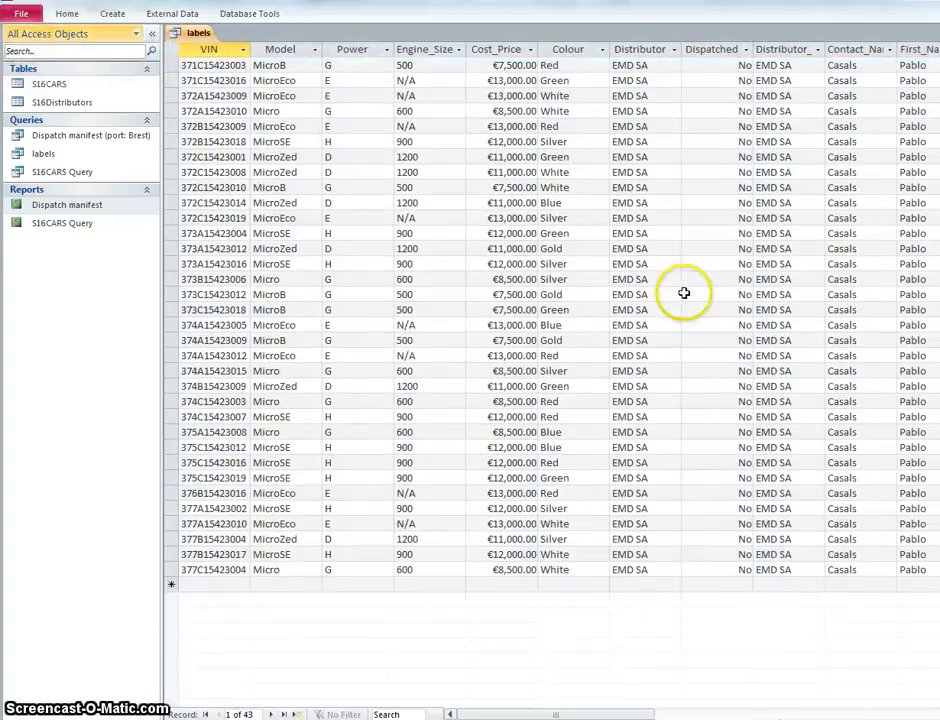
drag(596, 713, 762, 713)
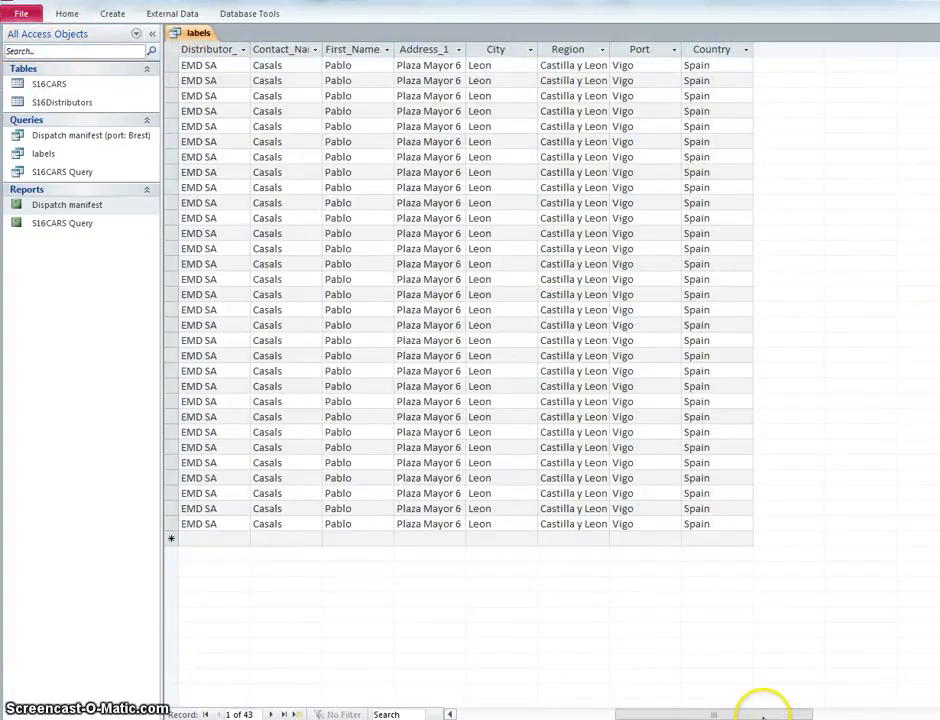
drag(938, 400, 938, 260)
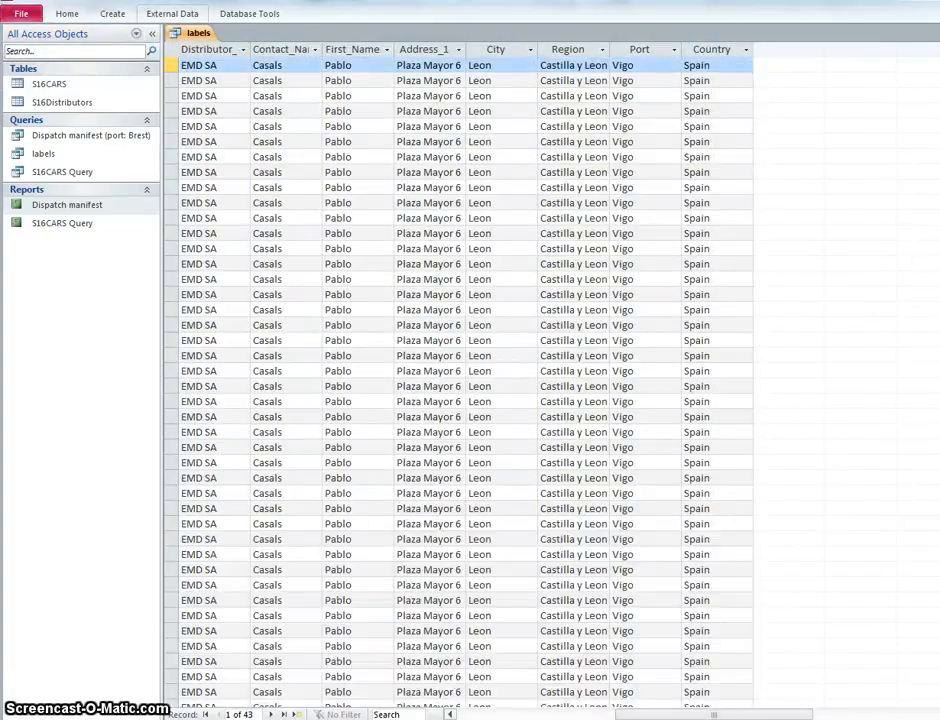
Step: Recheck the remaining record condition in the task PDF and set the Power criterion to e in the labels query's design
click(57, 14)
click(19, 70)
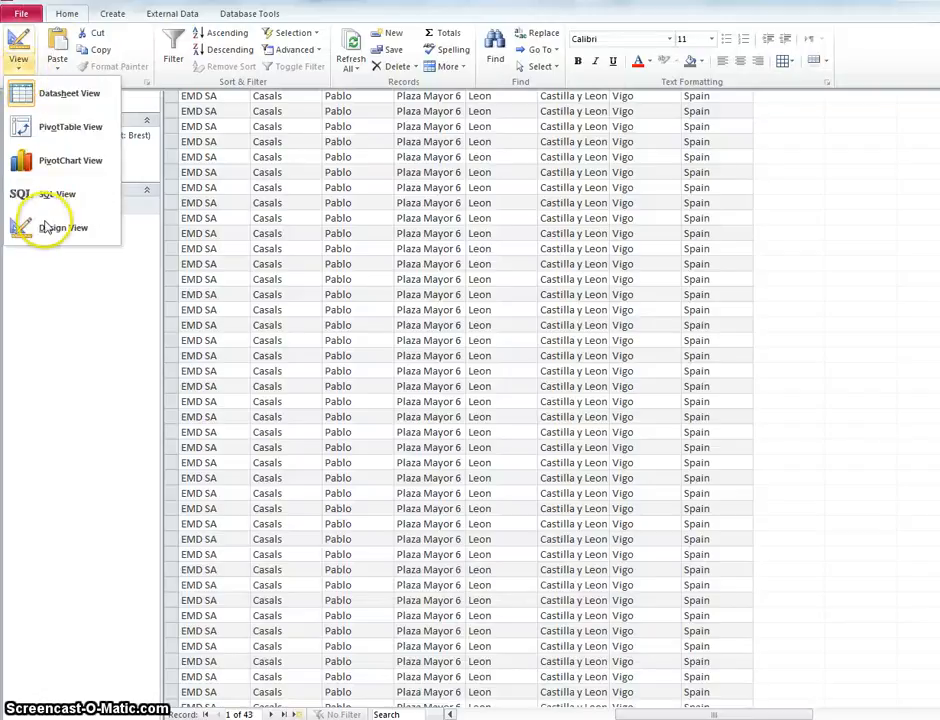
click(33, 227)
key(alt+Tab)
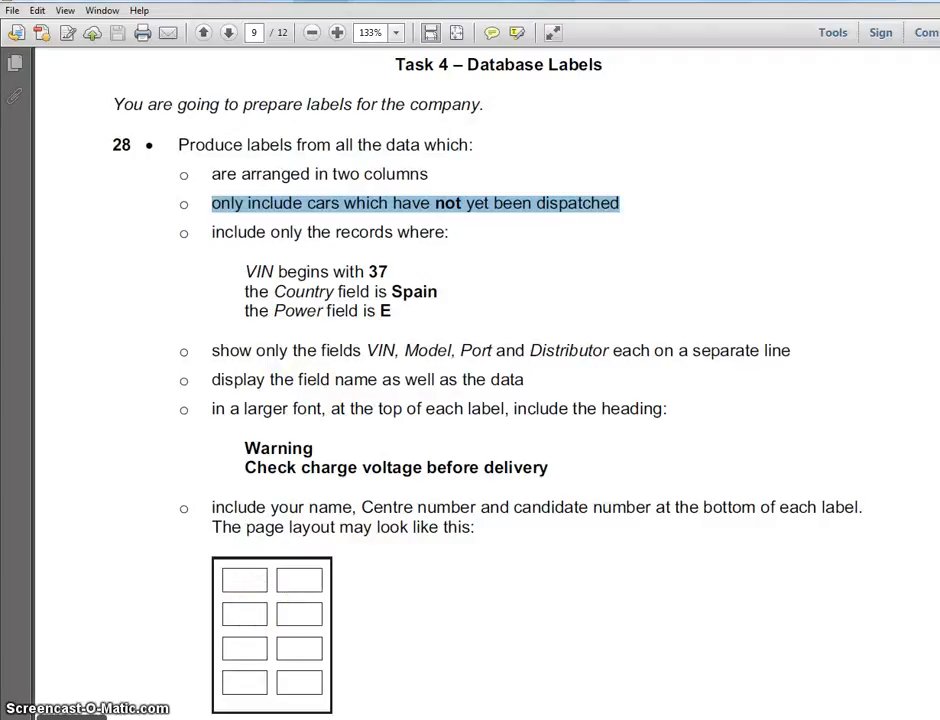
key(alt+Tab)
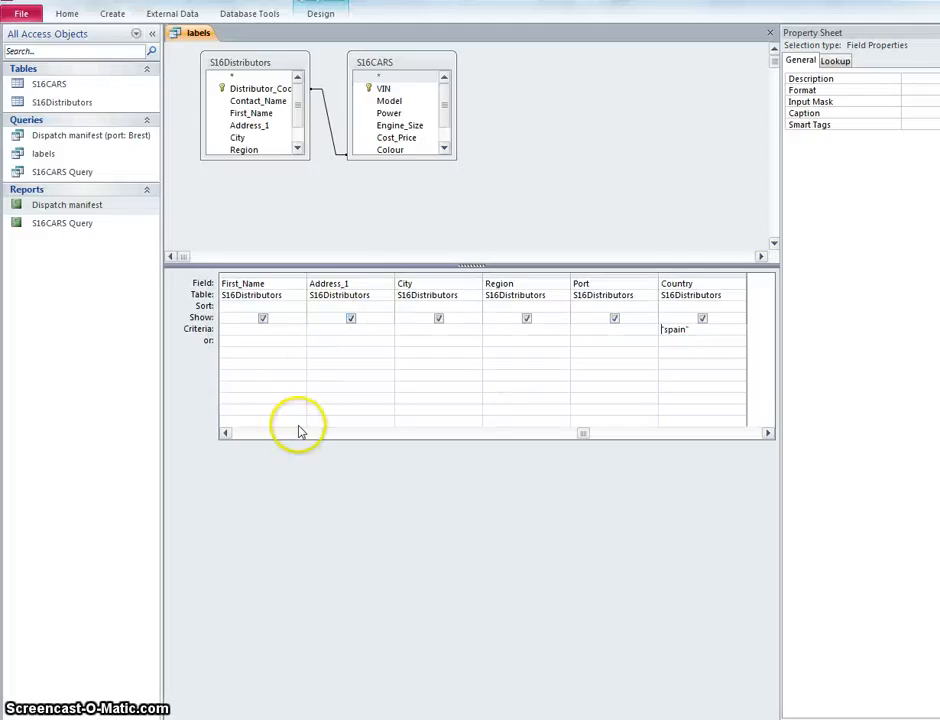
click(224, 436)
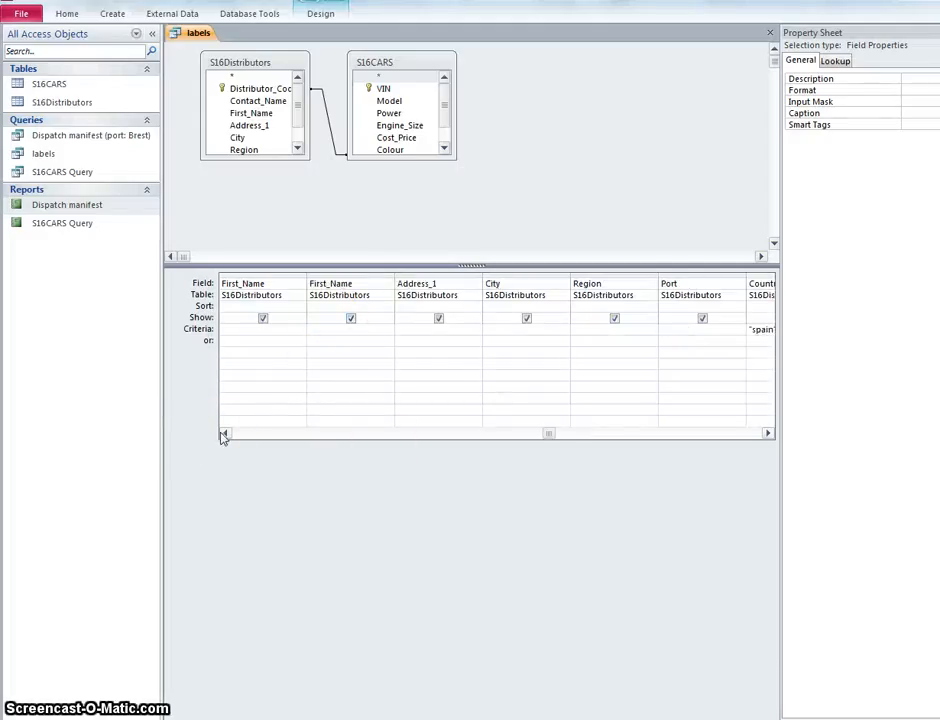
click(224, 436)
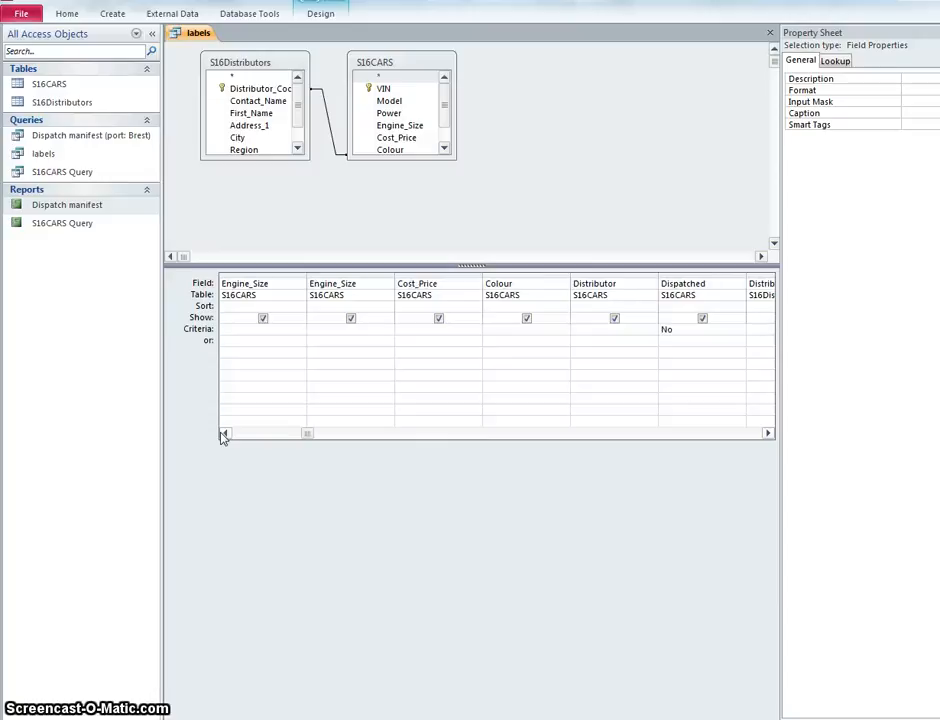
click(224, 436)
click(313, 330)
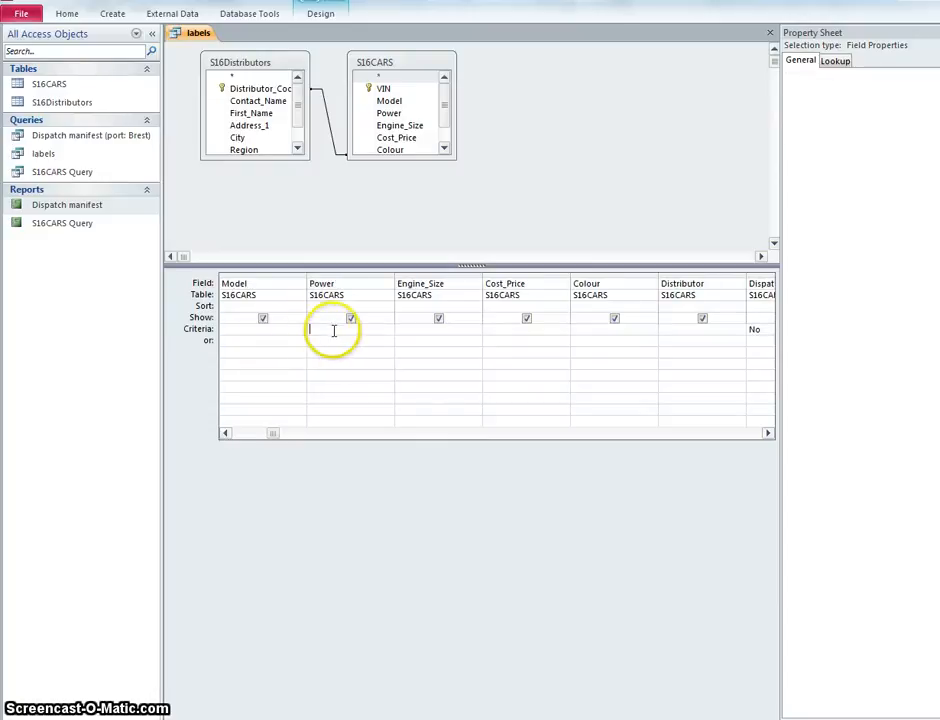
text(e)
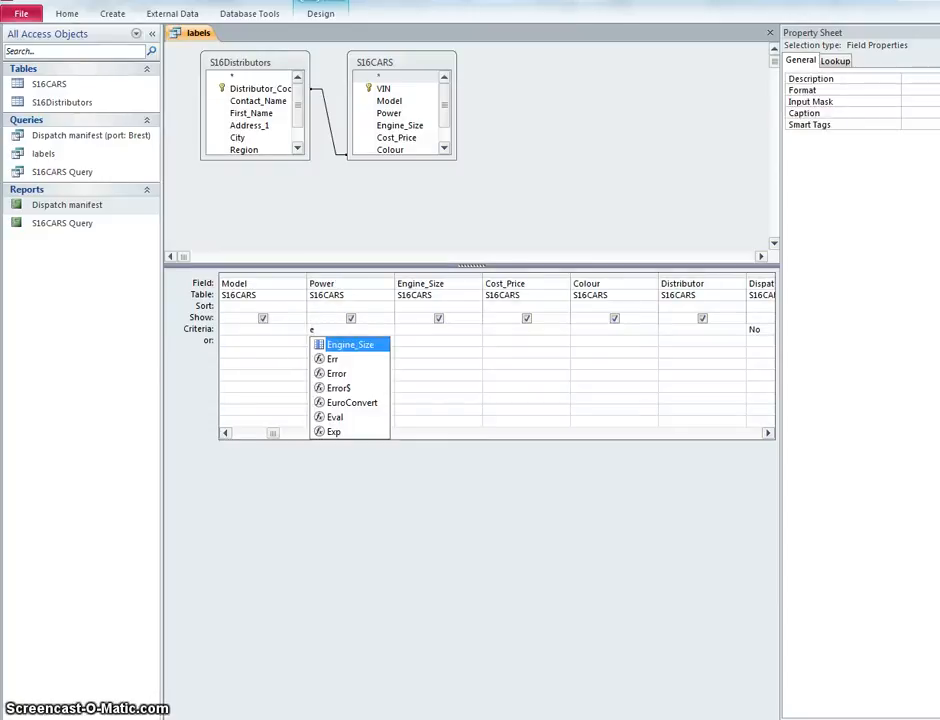
Step: Show the labels query as a datasheet and compare its records with the conditions in the task PDF
click(67, 13)
click(28, 48)
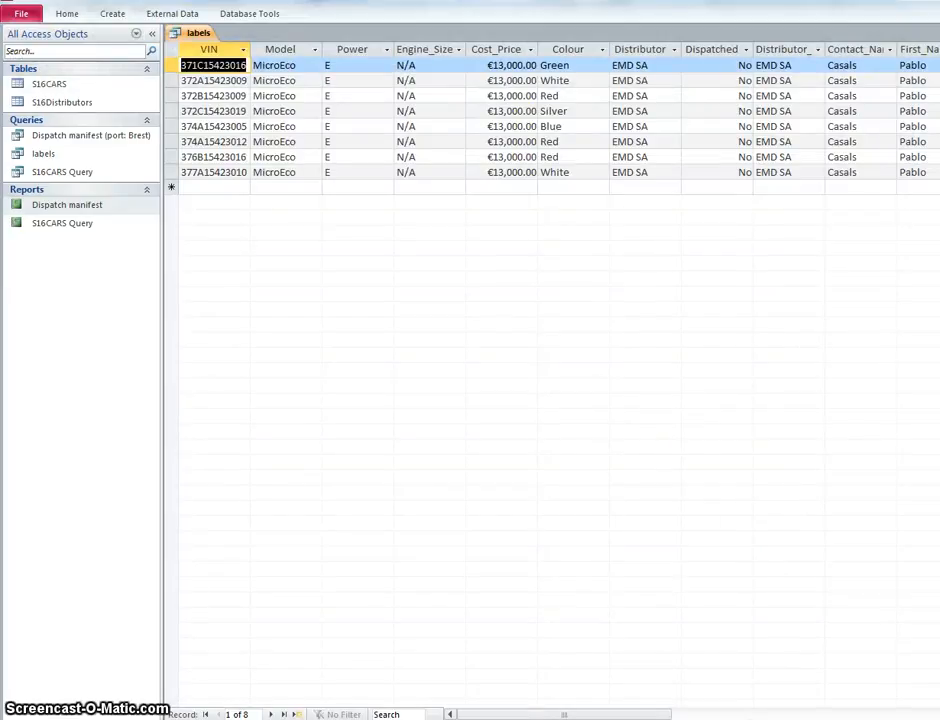
key(alt+Tab)
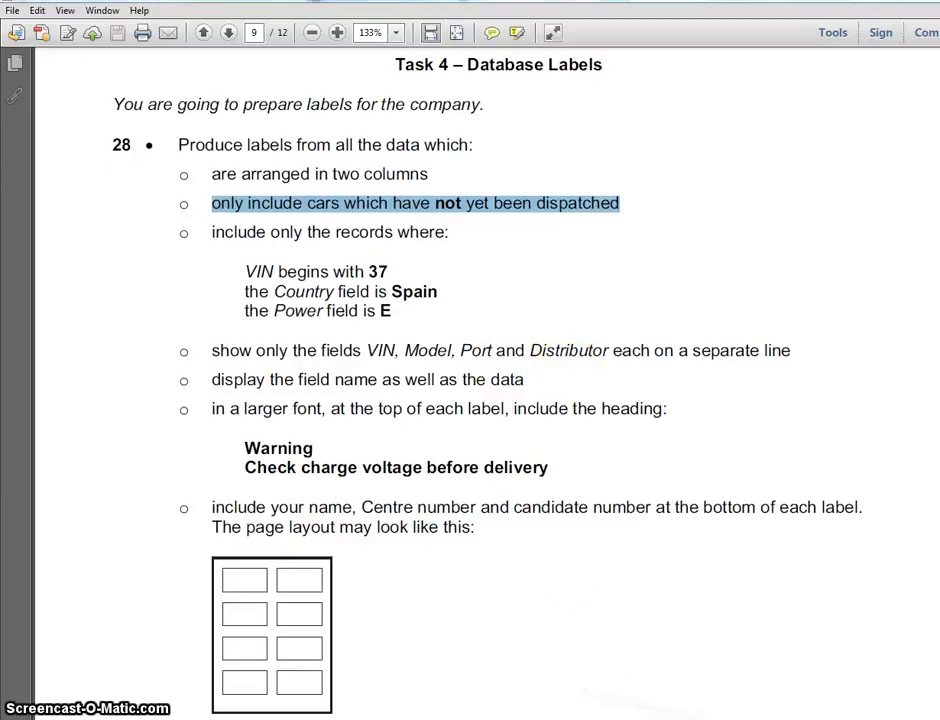
key(alt+Tab)
Step: Save the labels query and start the Label Wizard from it, using the two-across C2166 label size, 52 mm x 70 mm
click(113, 14)
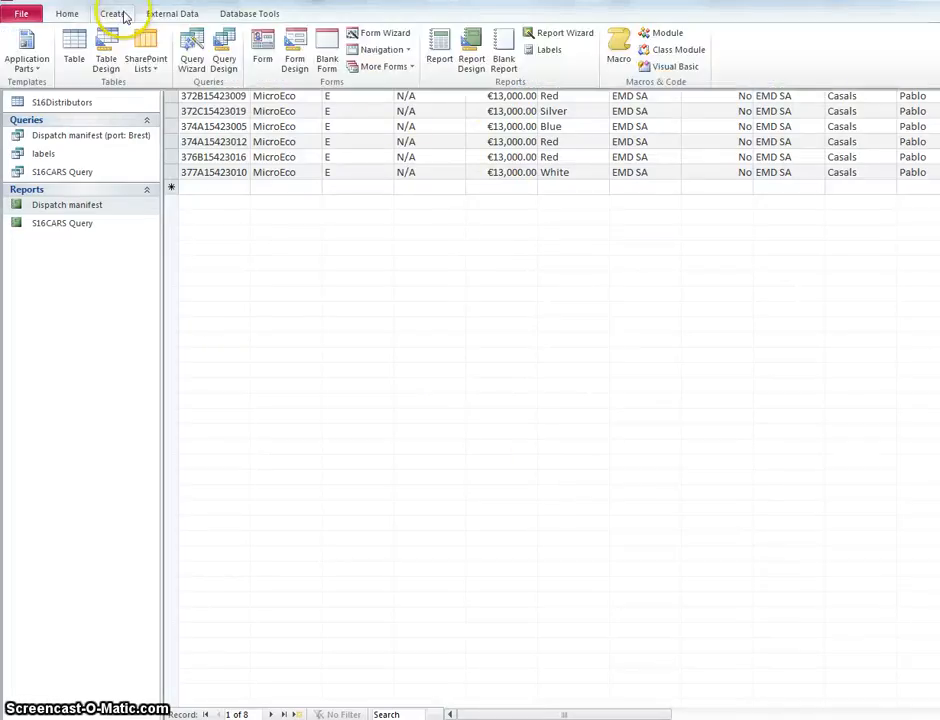
click(558, 55)
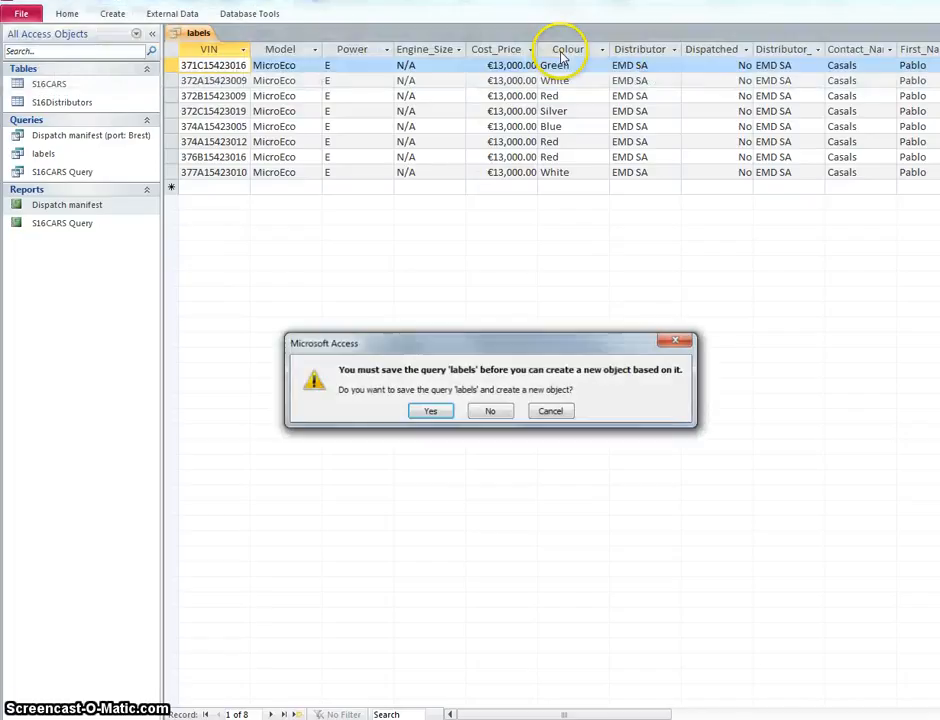
click(431, 411)
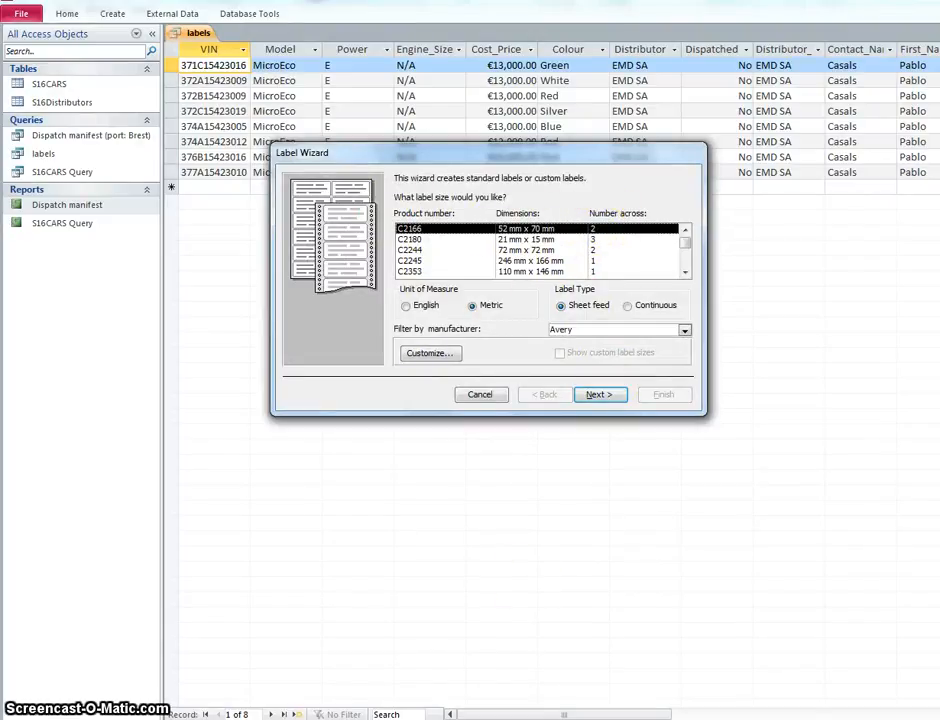
key(alt+Tab)
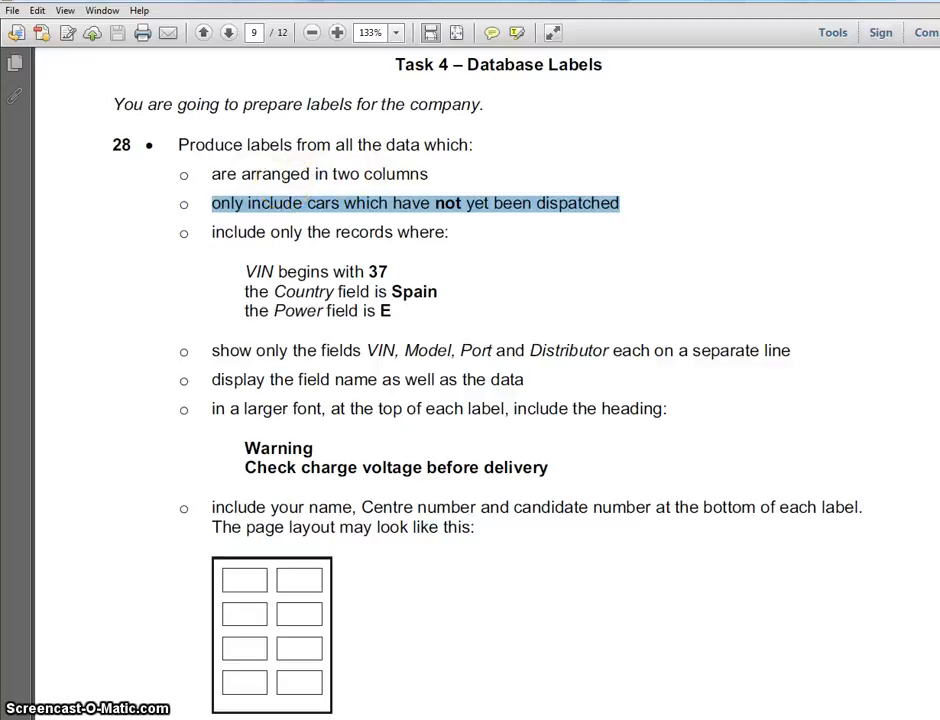
key(alt+Tab)
click(597, 396)
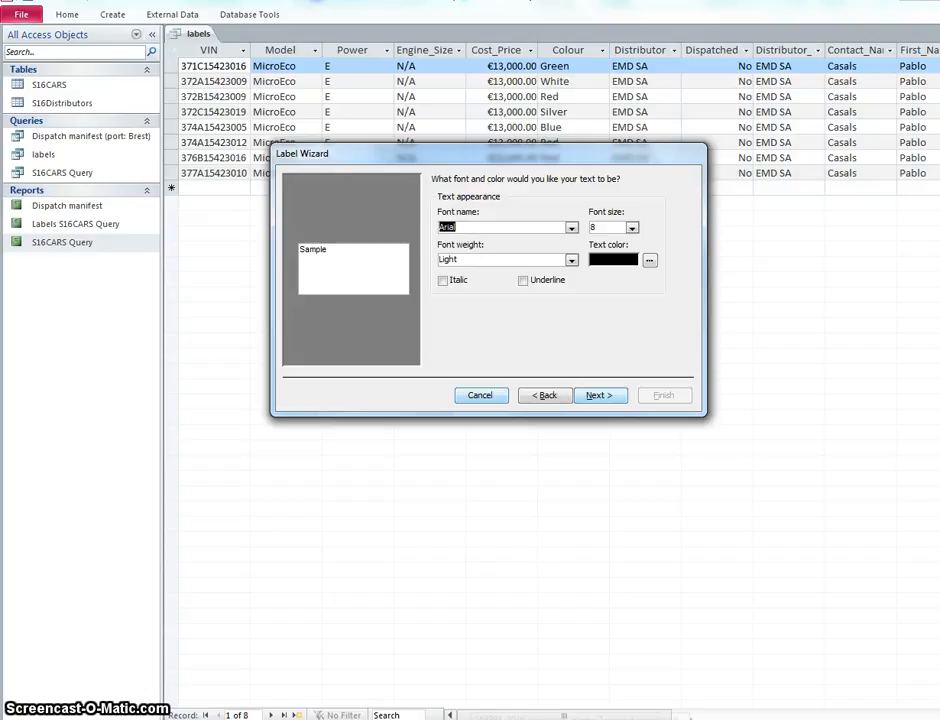
Step: Review the heading requirement in the task PDF and accept Arial, size 8, Light as the label font in the Label Wizard
key(alt+Tab)
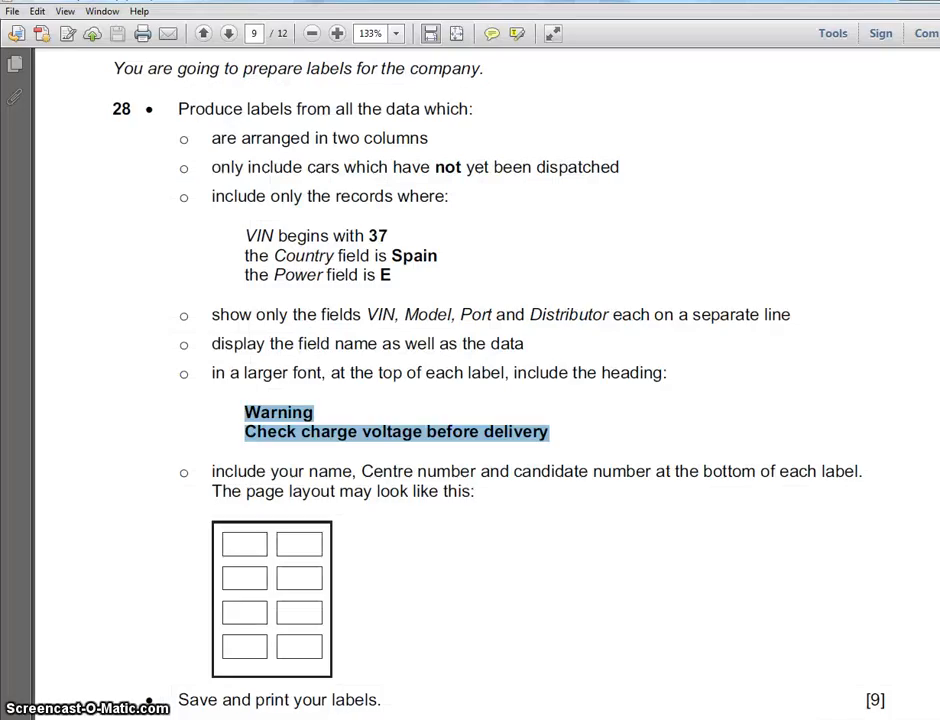
click(214, 368)
click(214, 373)
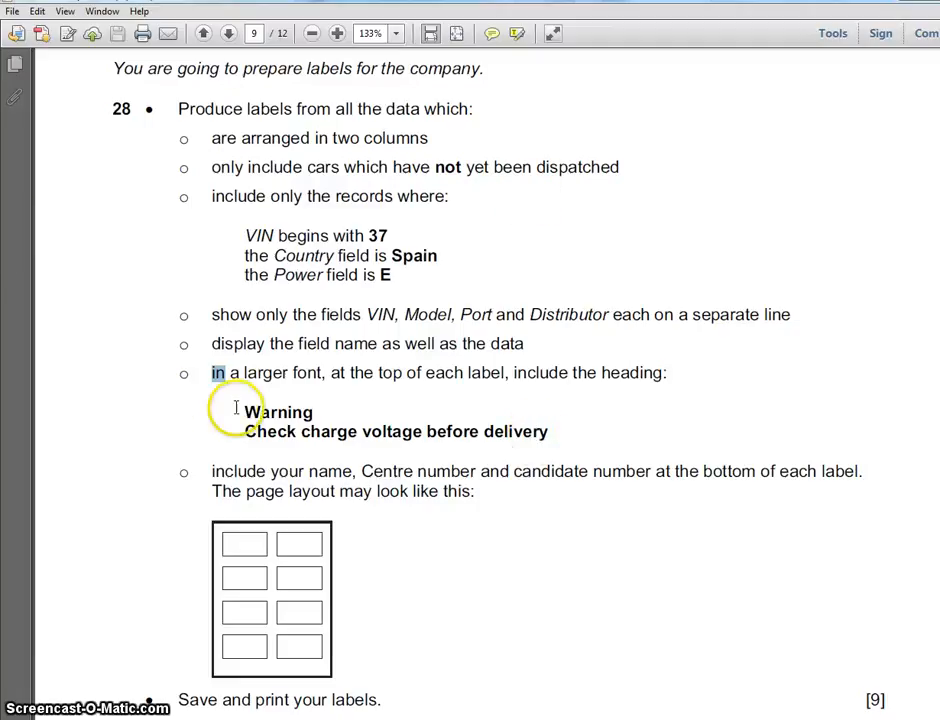
drag(244, 410, 546, 434)
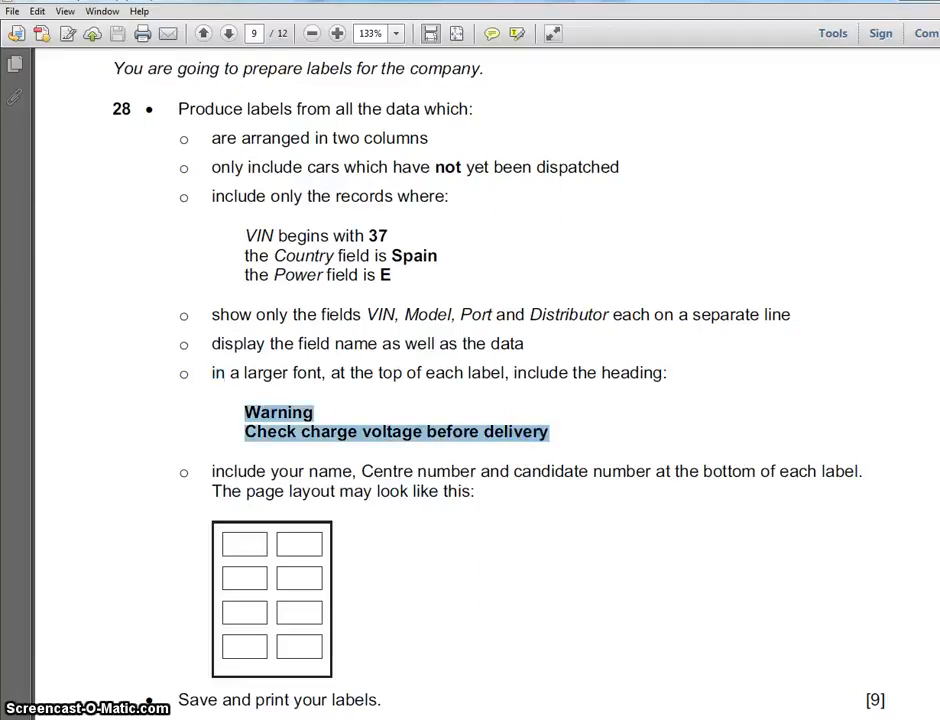
key(alt+Tab)
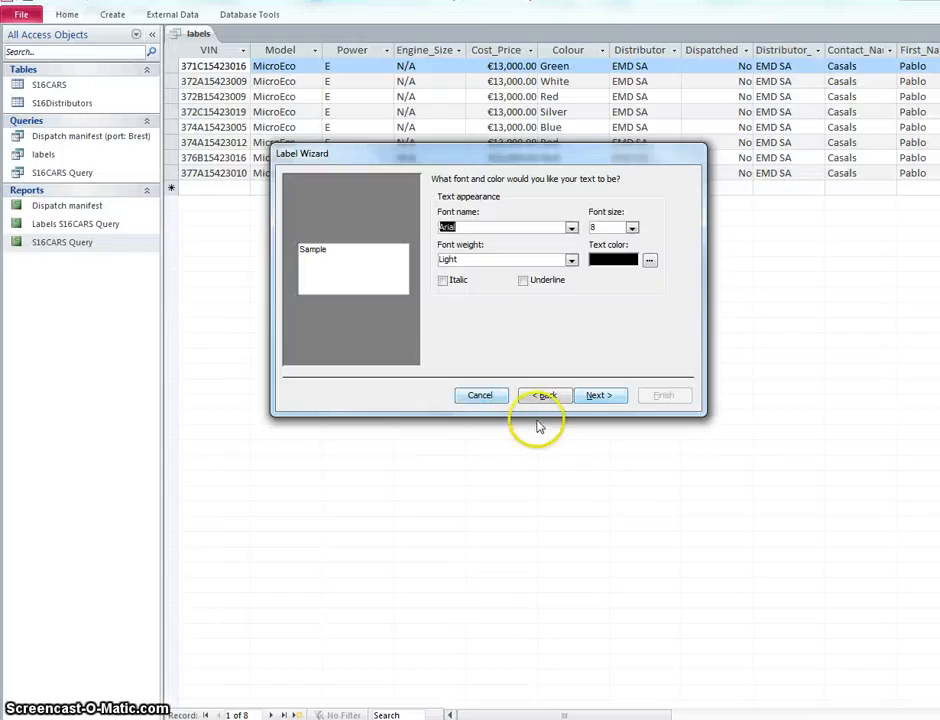
click(606, 395)
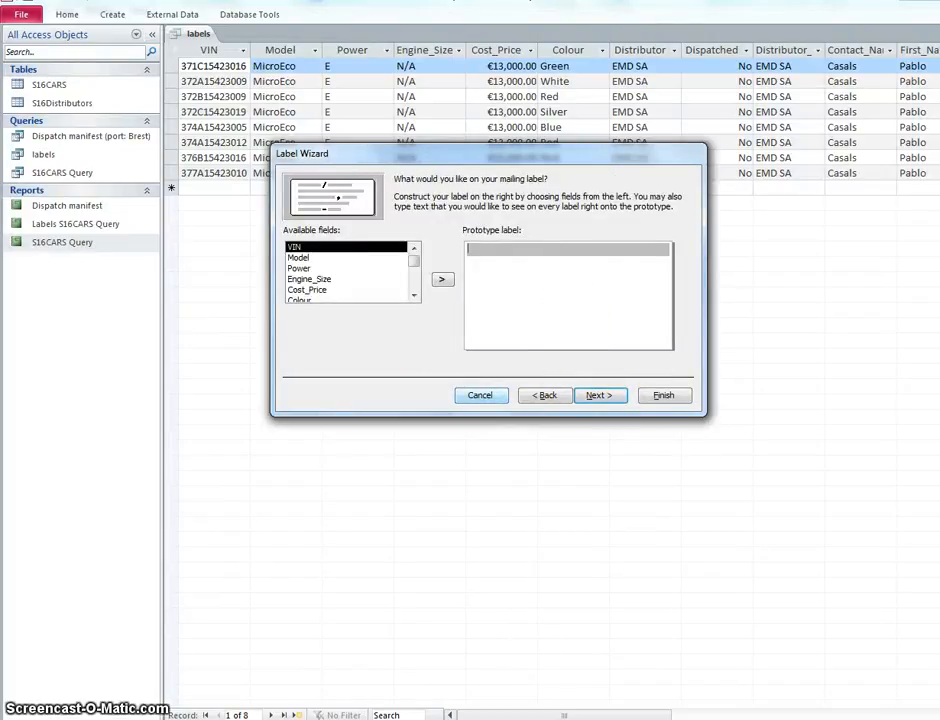
Step: Copy the heading word Warning from the task PDF into the first line of the Label Wizard's prototype label
key(alt+Tab)
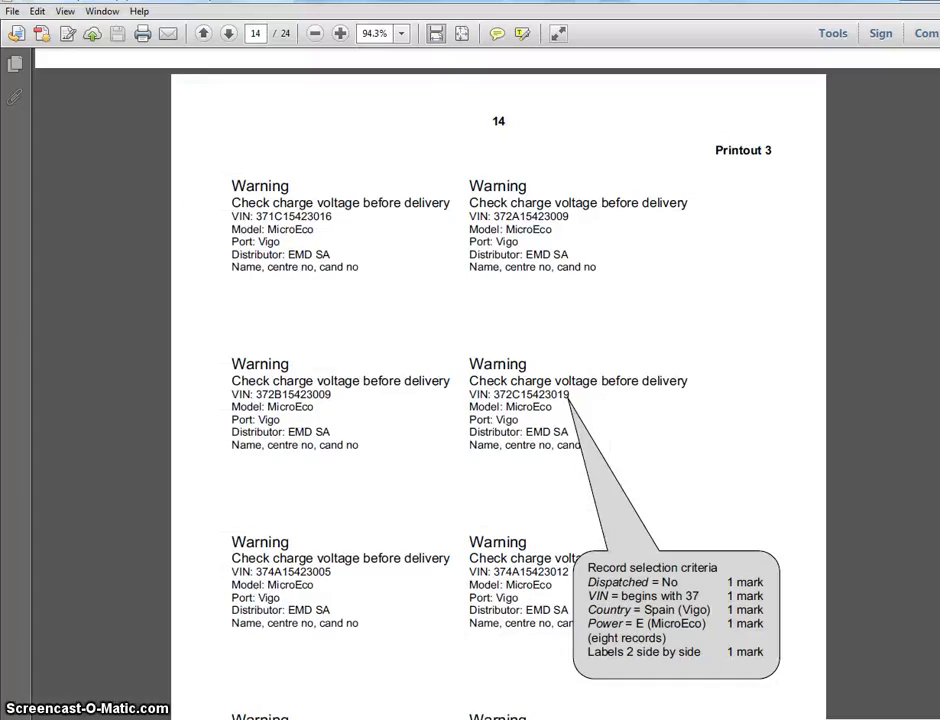
key(alt+Tab)
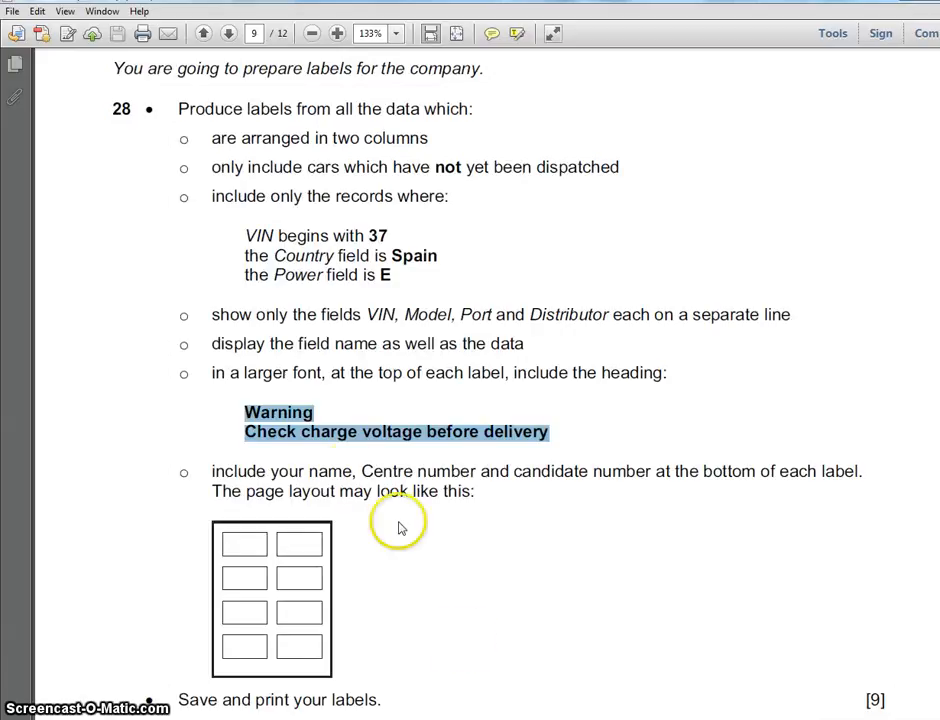
drag(242, 412, 245, 412)
click(254, 415)
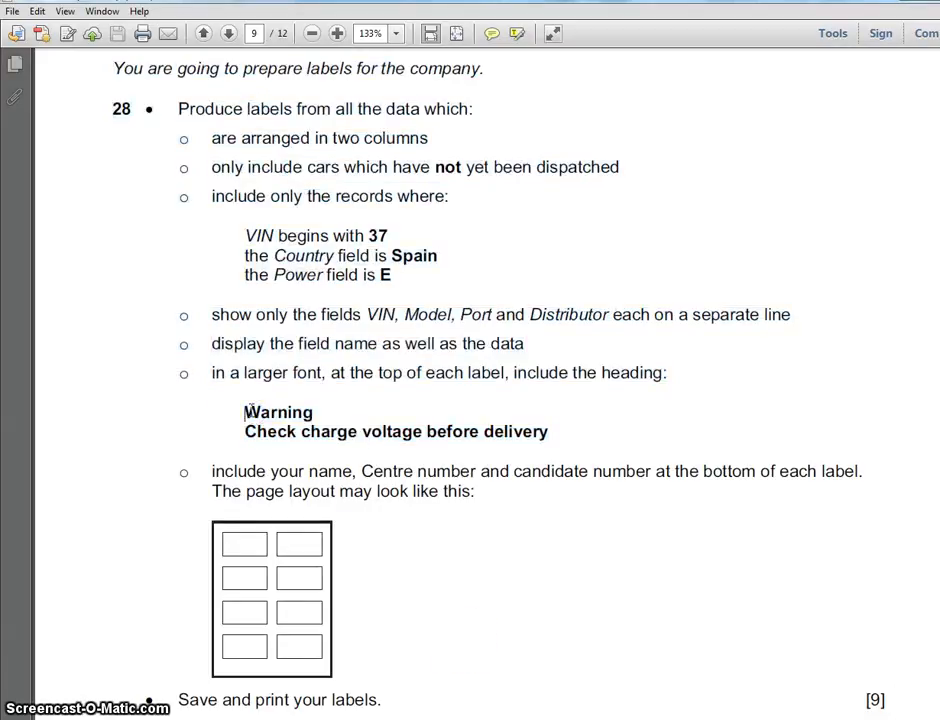
right_click(309, 413)
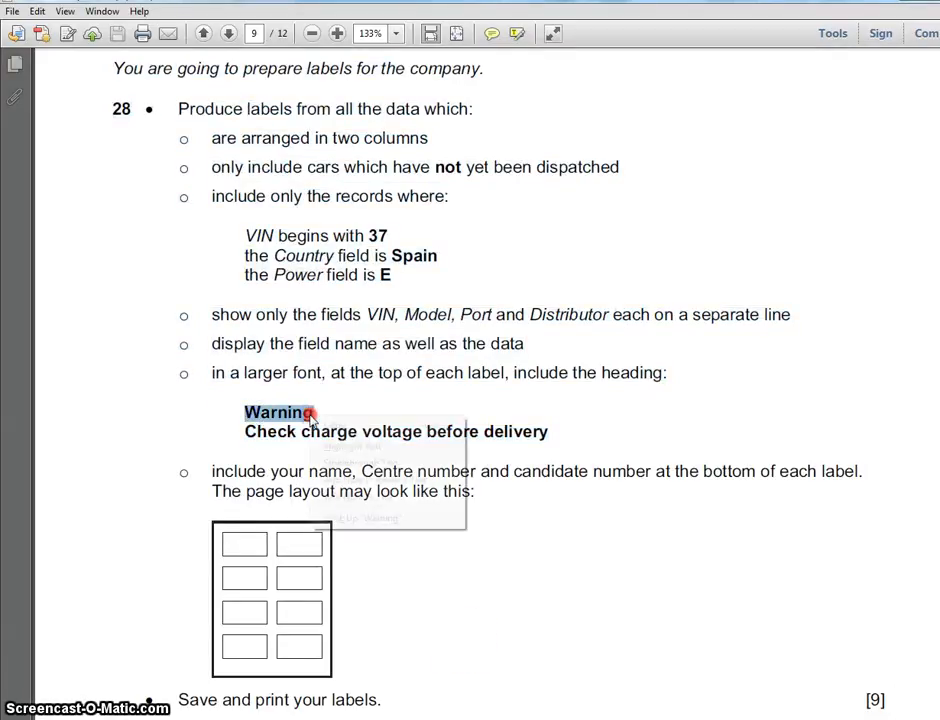
click(318, 421)
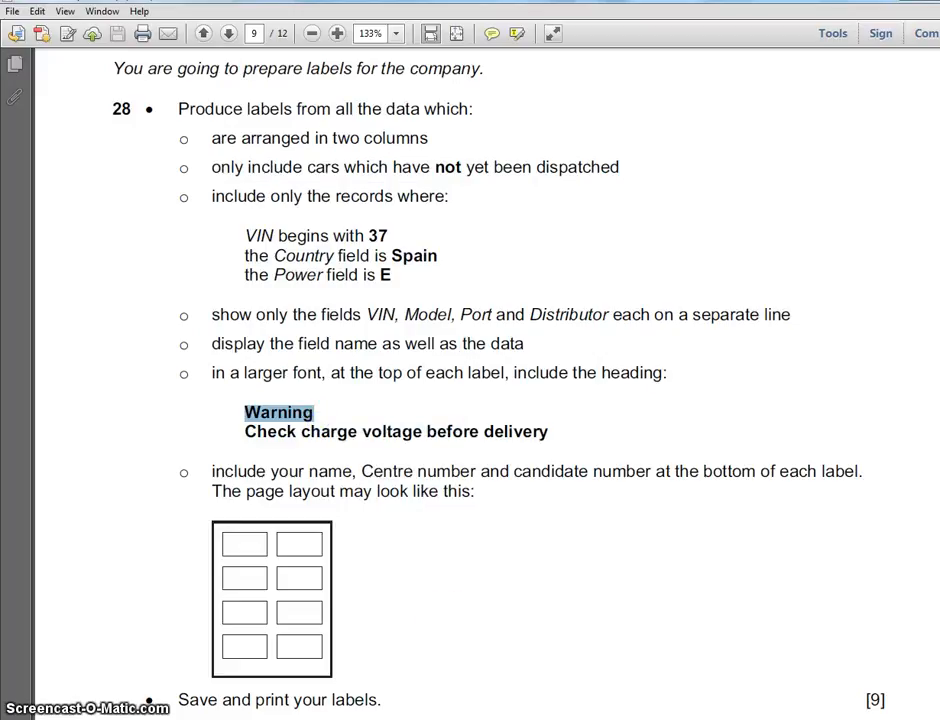
key(alt+Tab)
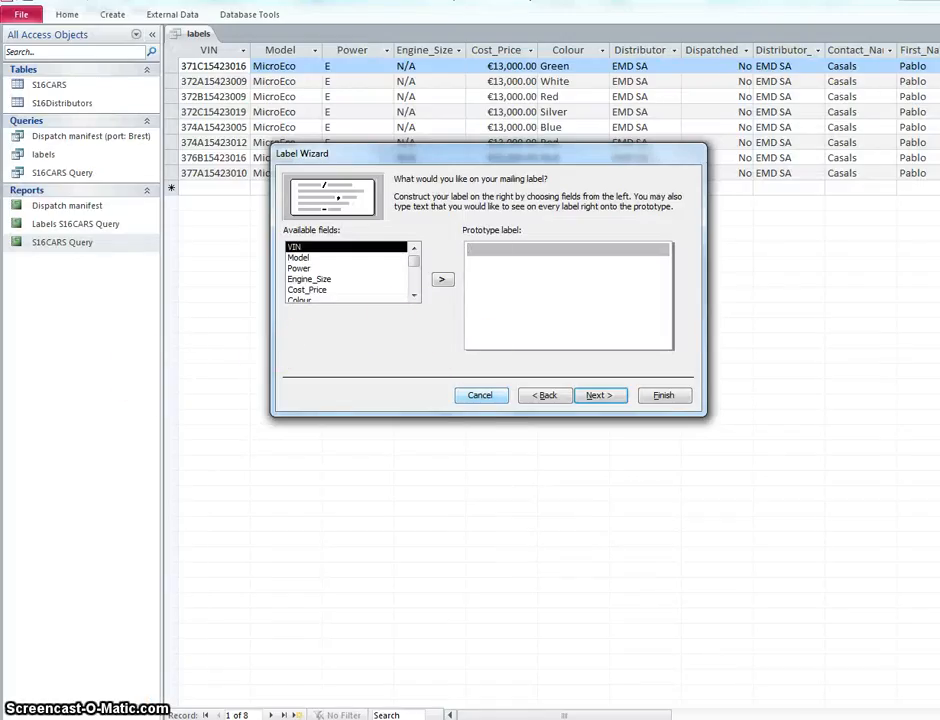
key(Return)
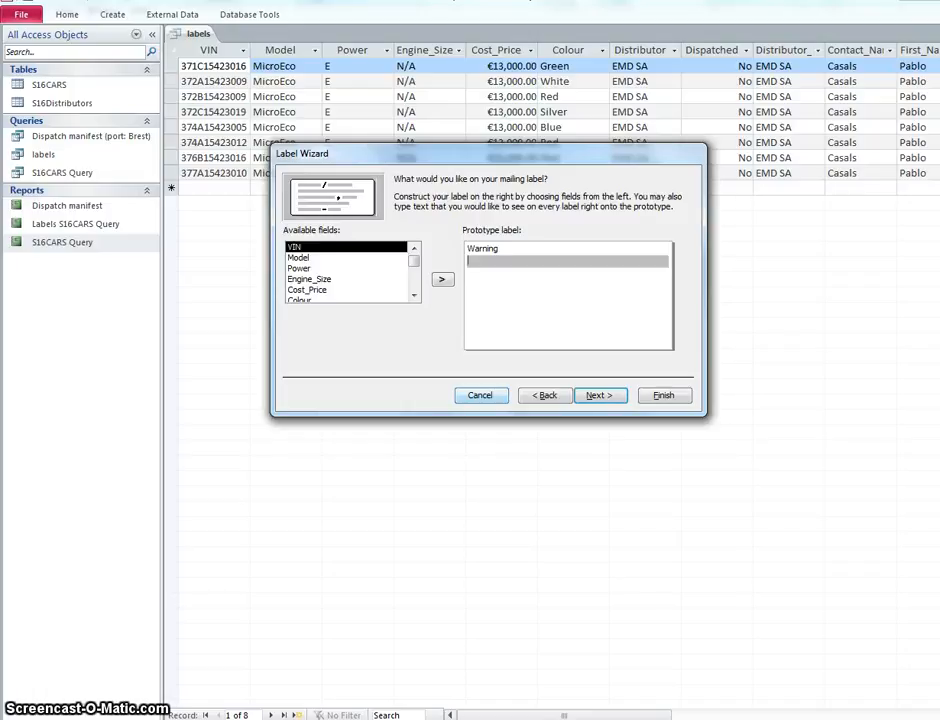
Step: Copy "Check charge voltage before delivery" from the task PDF into the second line of the prototype label
key(alt+Tab)
key(alt+Tab)
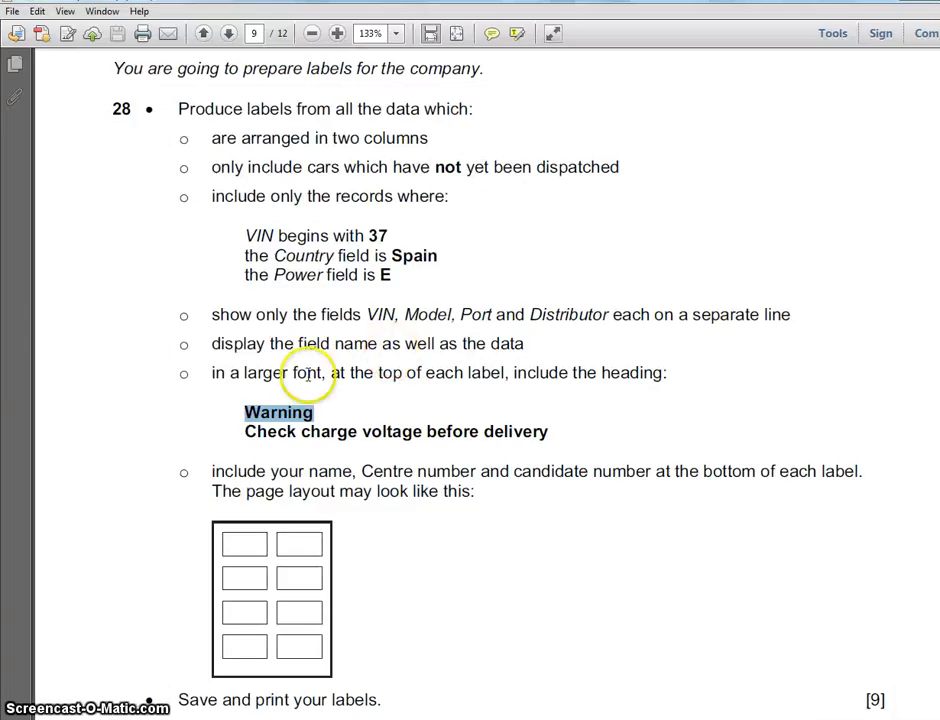
drag(245, 431, 545, 455)
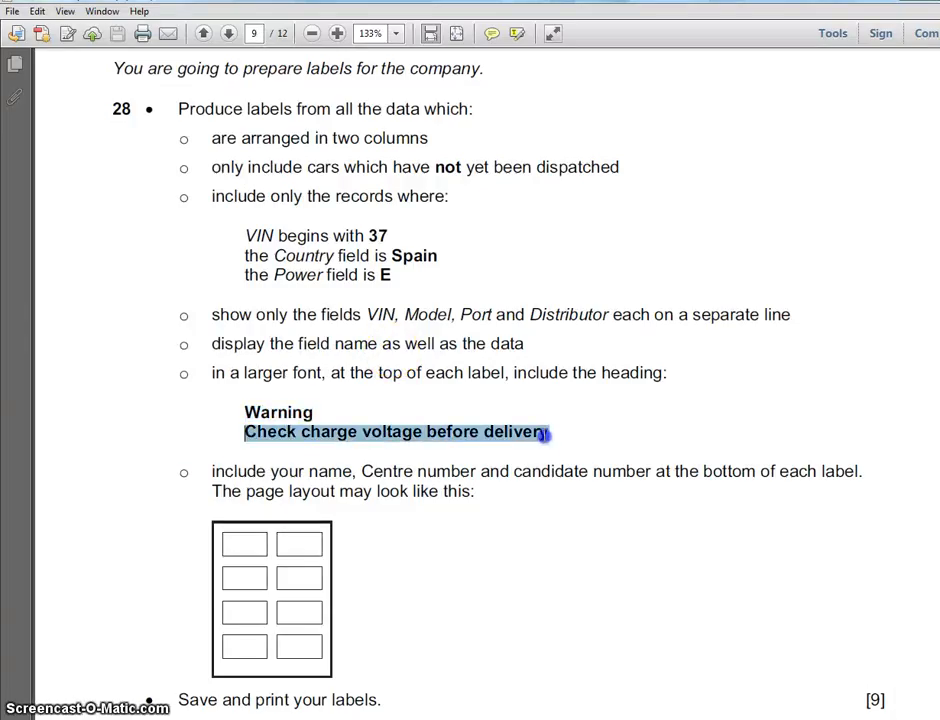
right_click(545, 434)
click(577, 447)
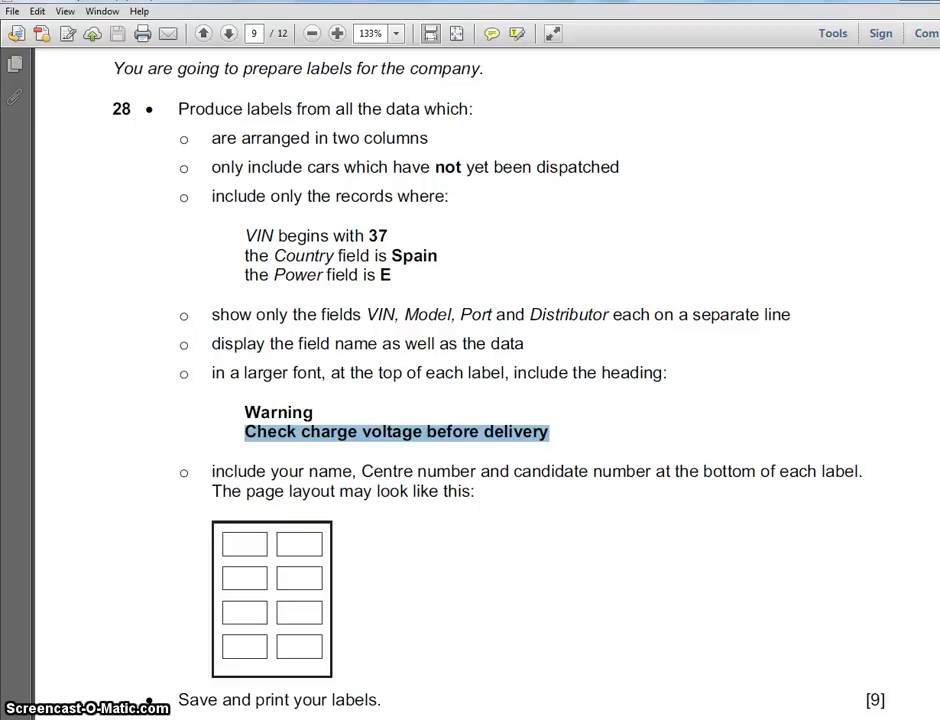
key(alt+Tab)
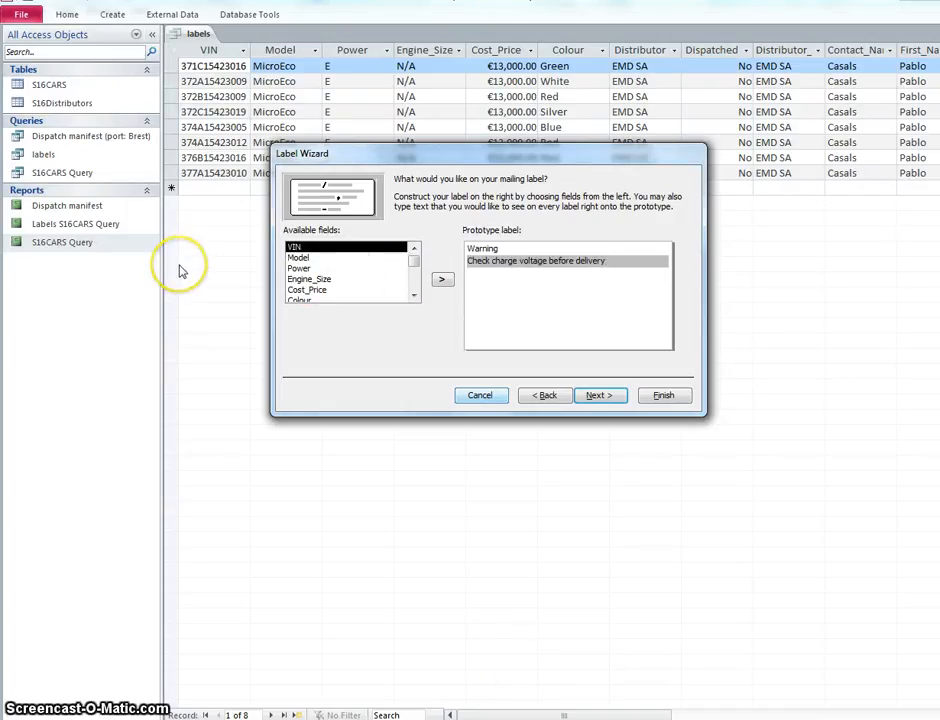
key(Return)
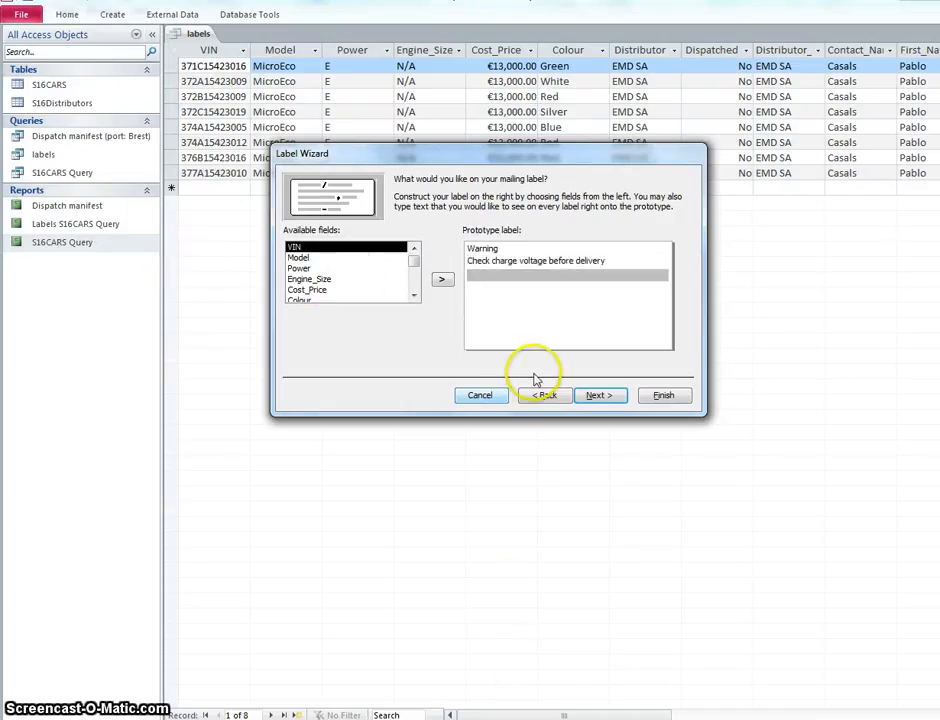
Step: Check the required fields in the task PDF and add a third label line with the text Vin: and the VIN field
key(alt+Tab)
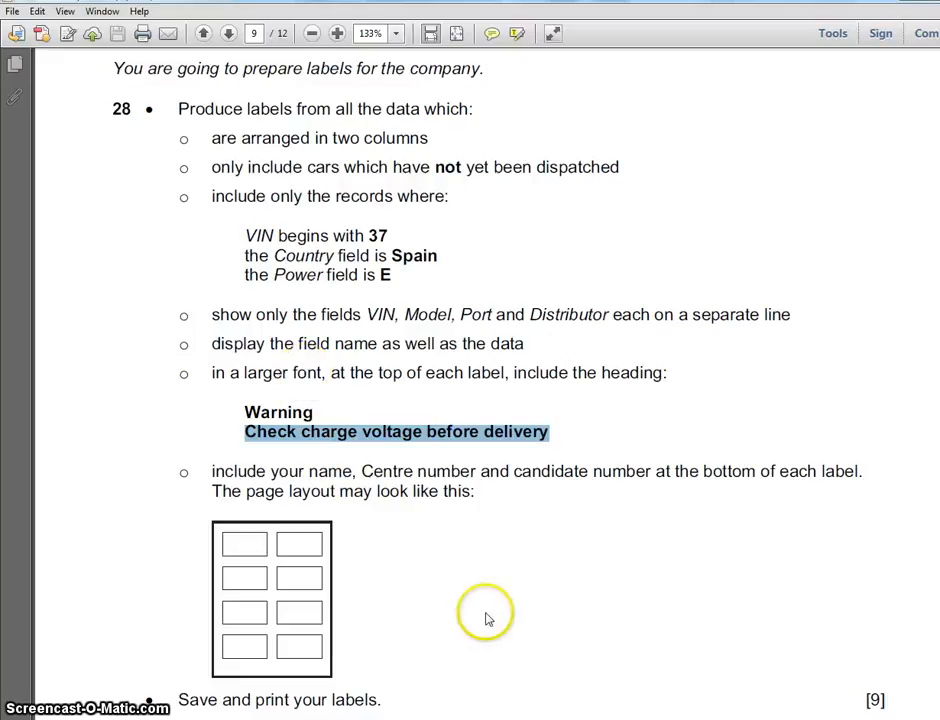
click(585, 718)
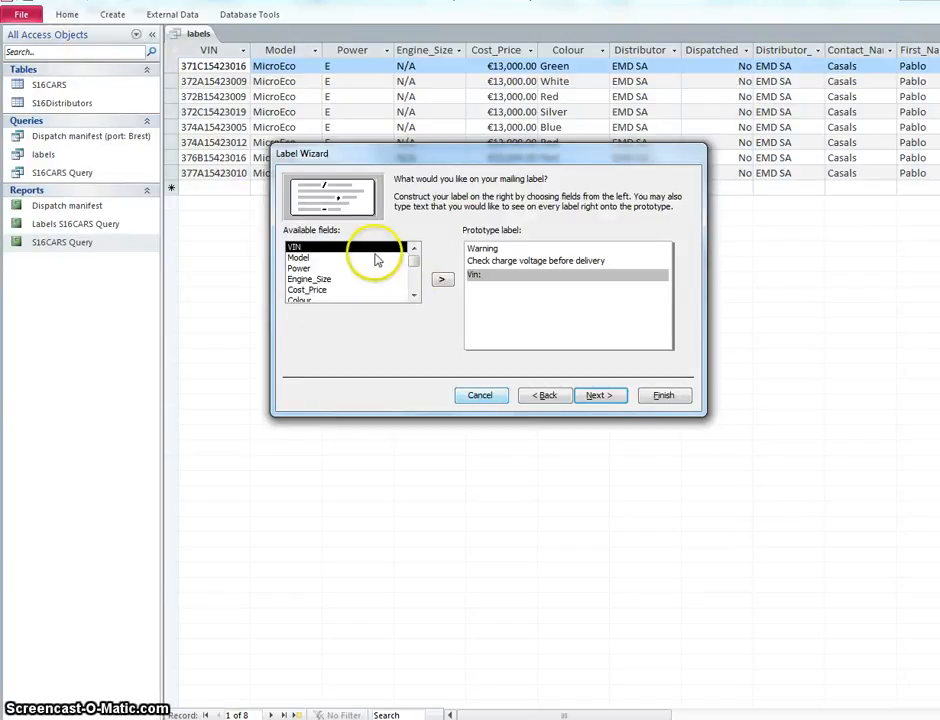
click(444, 281)
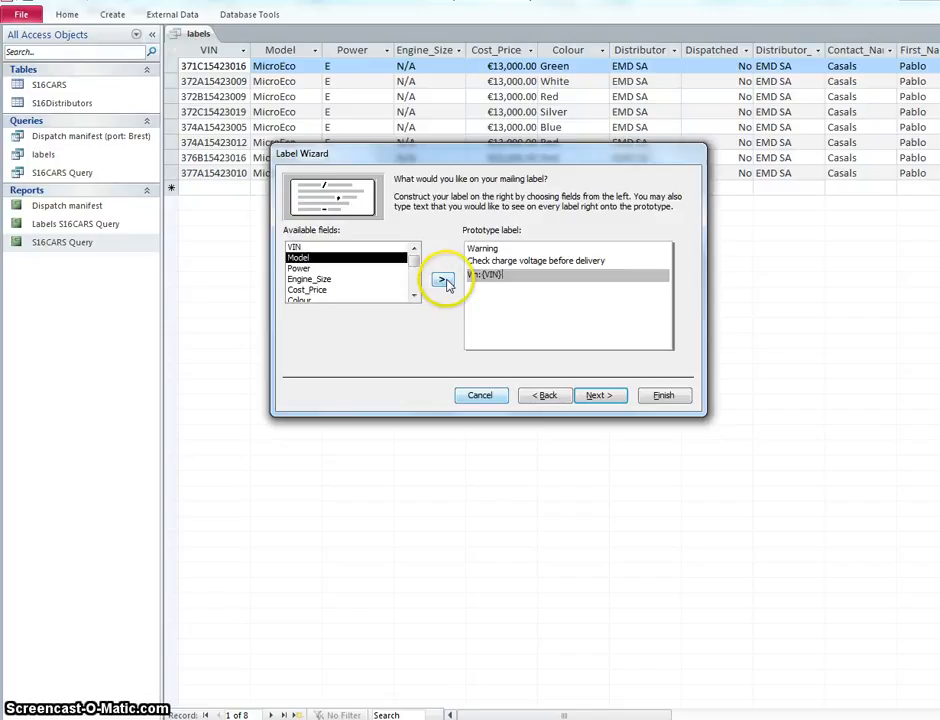
click(514, 279)
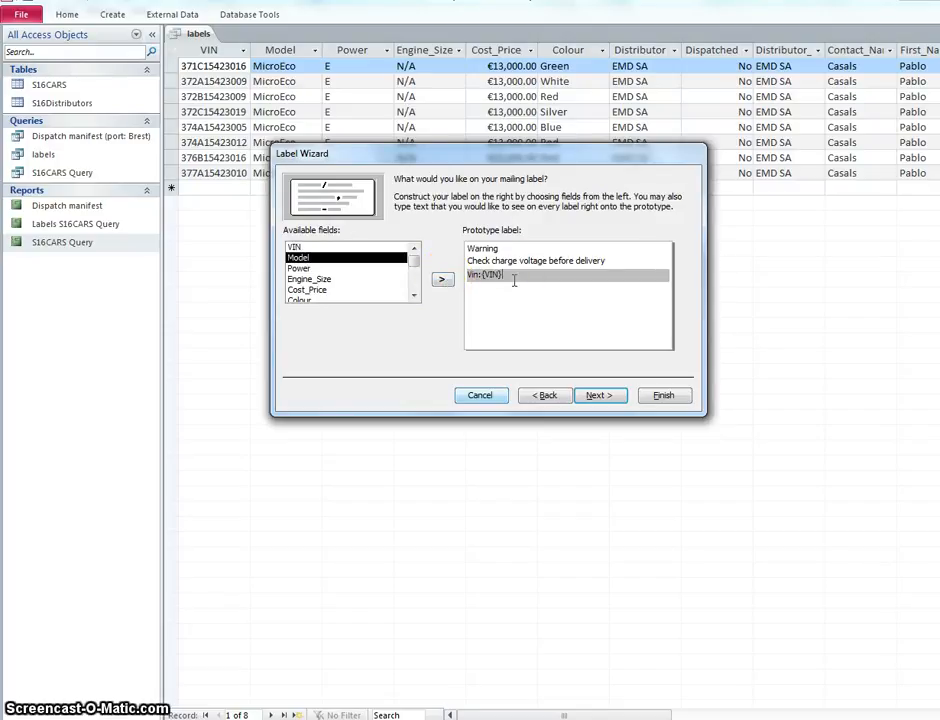
key(Return)
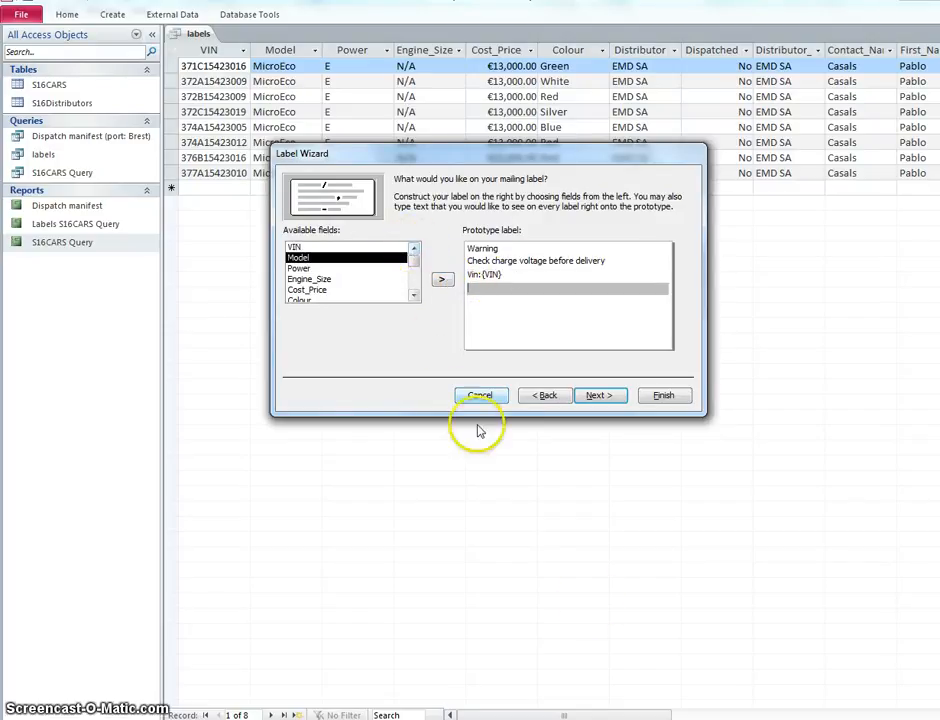
Step: Add a line with the text Model: followed by the Model field below the VIN line of the prototype label
click(578, 718)
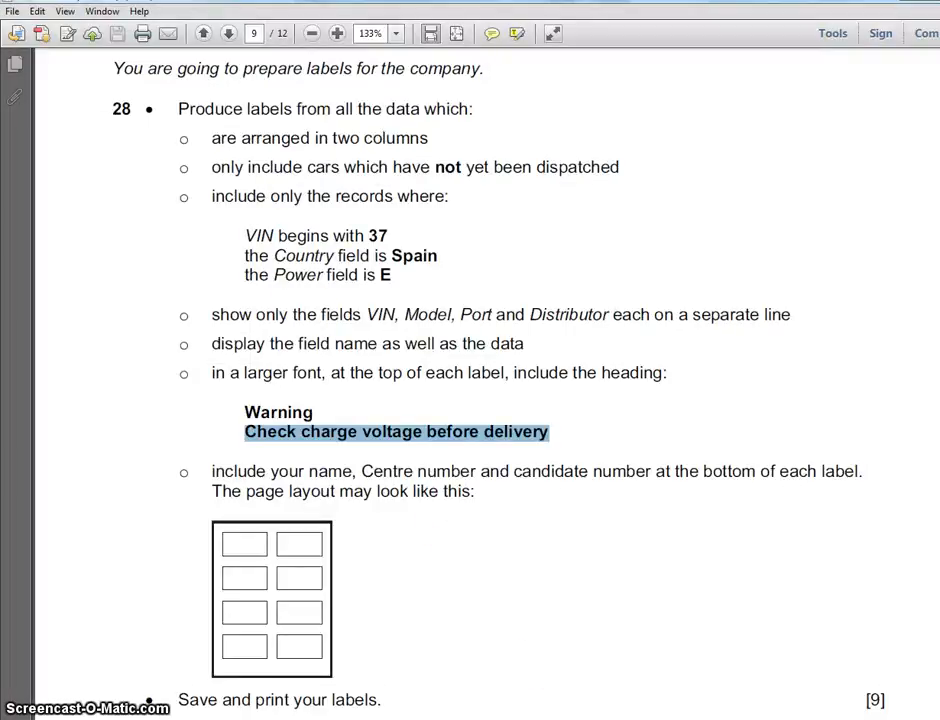
click(440, 718)
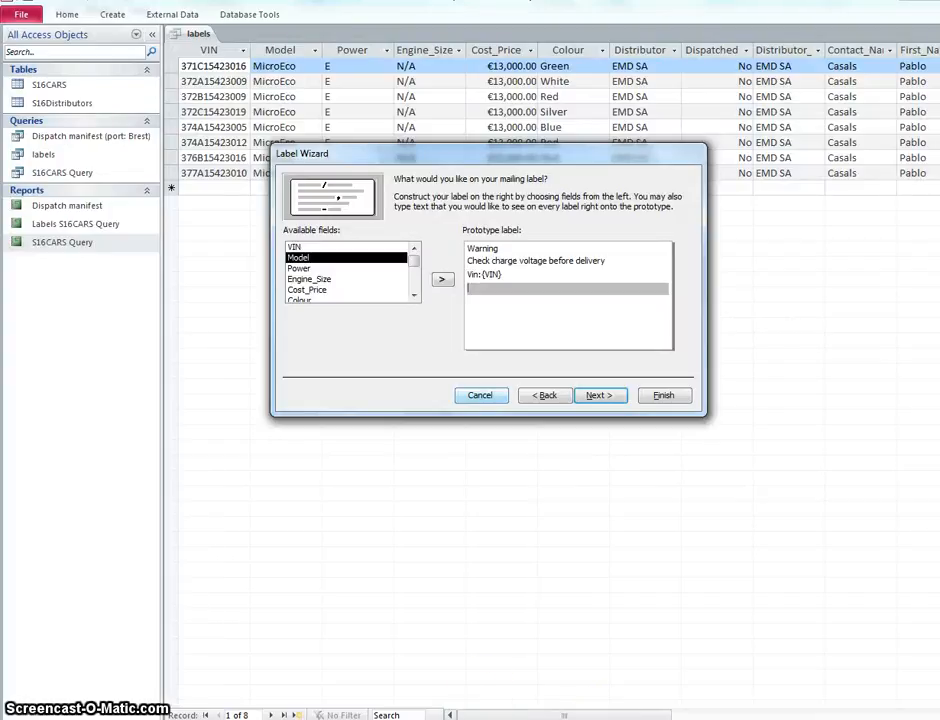
text(:)
click(442, 280)
click(471, 298)
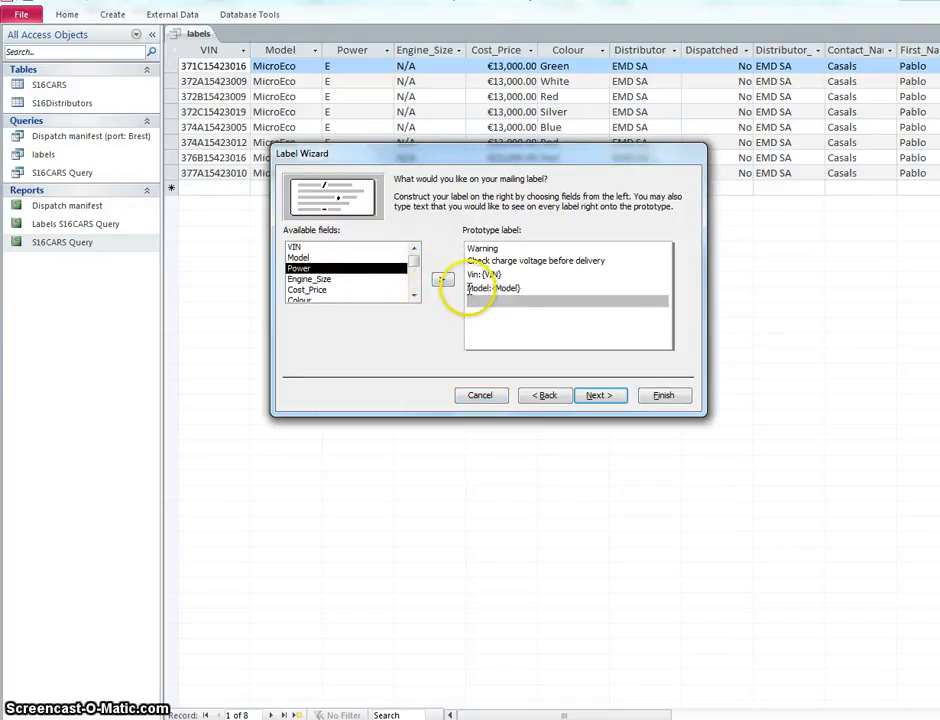
Step: Recheck the field list in the task PDF and add a label line with the text Port: and the Port field
key(alt+Tab)
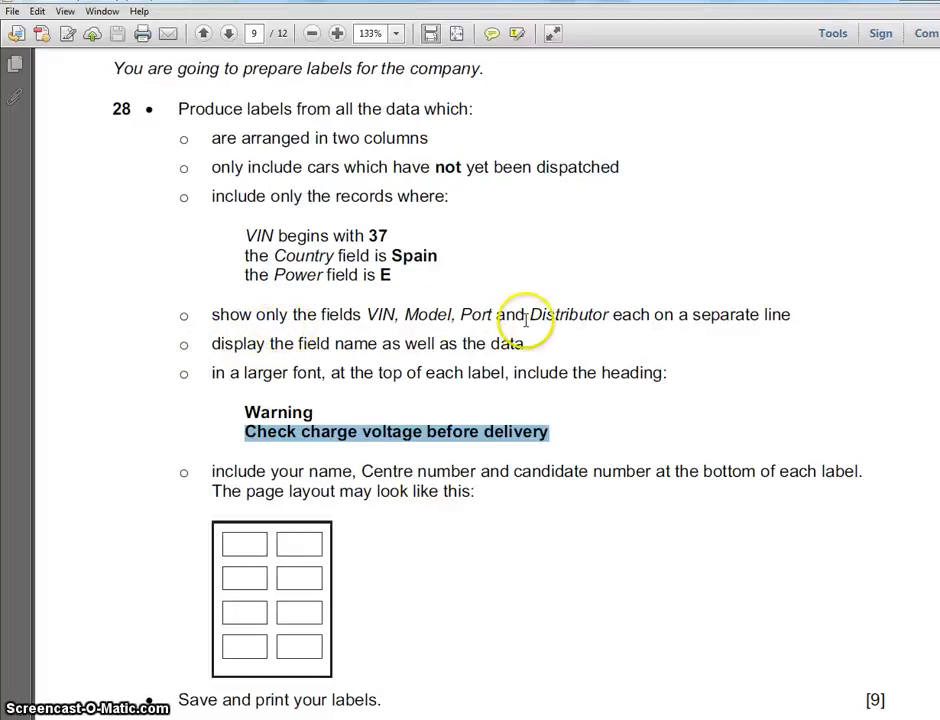
key(alt+Tab)
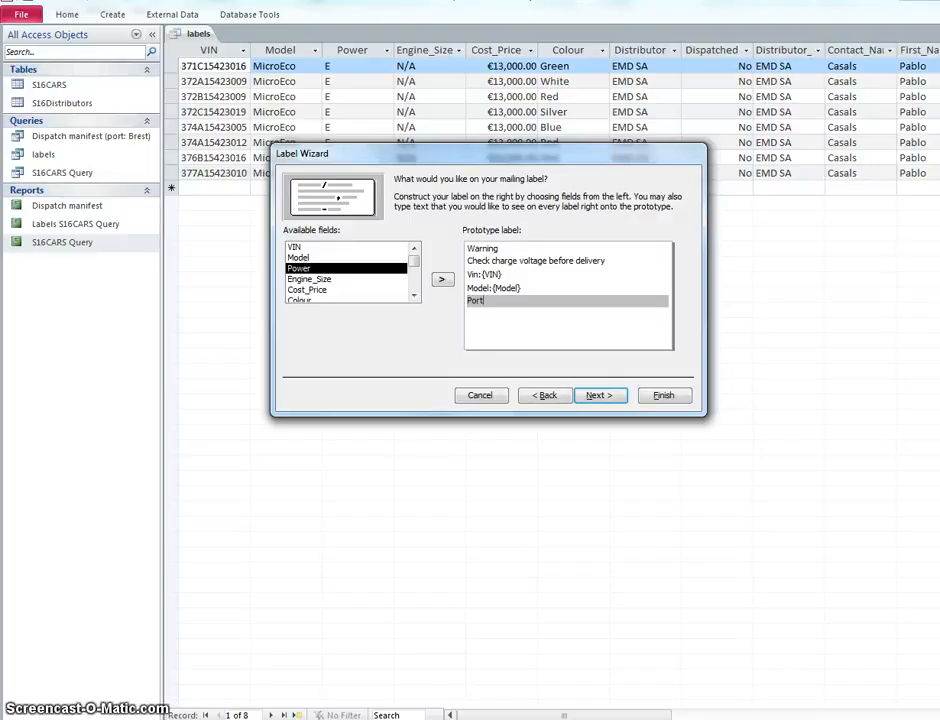
text(:)
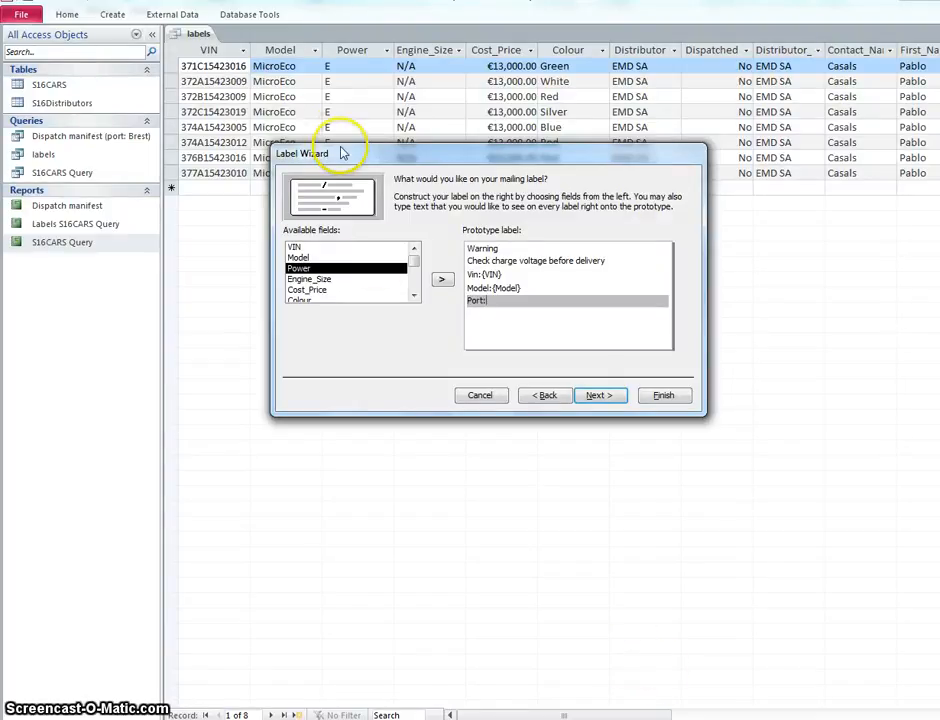
click(417, 297)
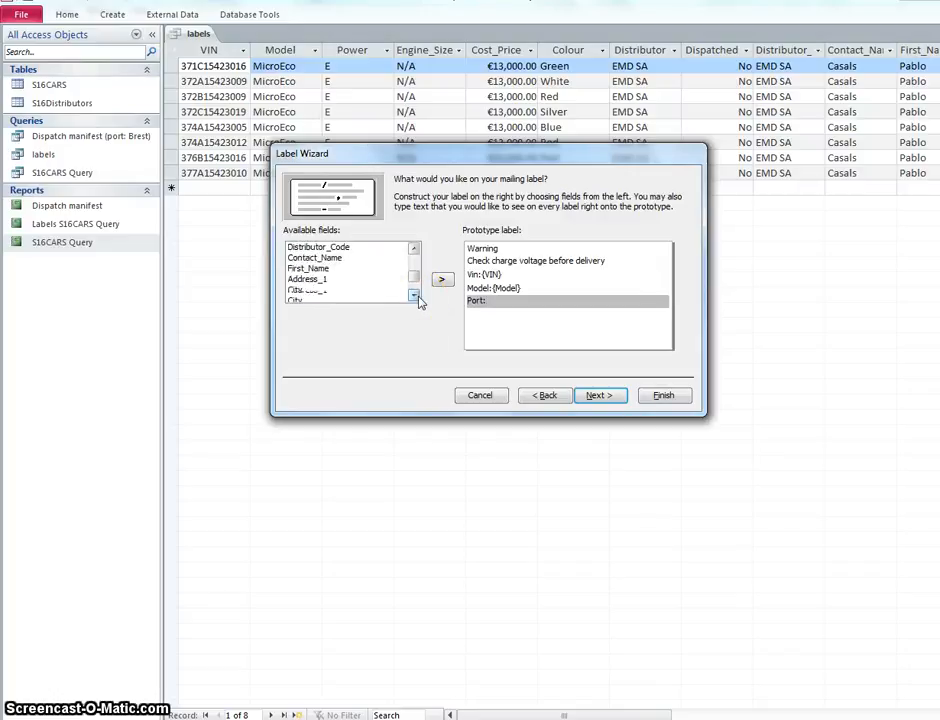
click(330, 280)
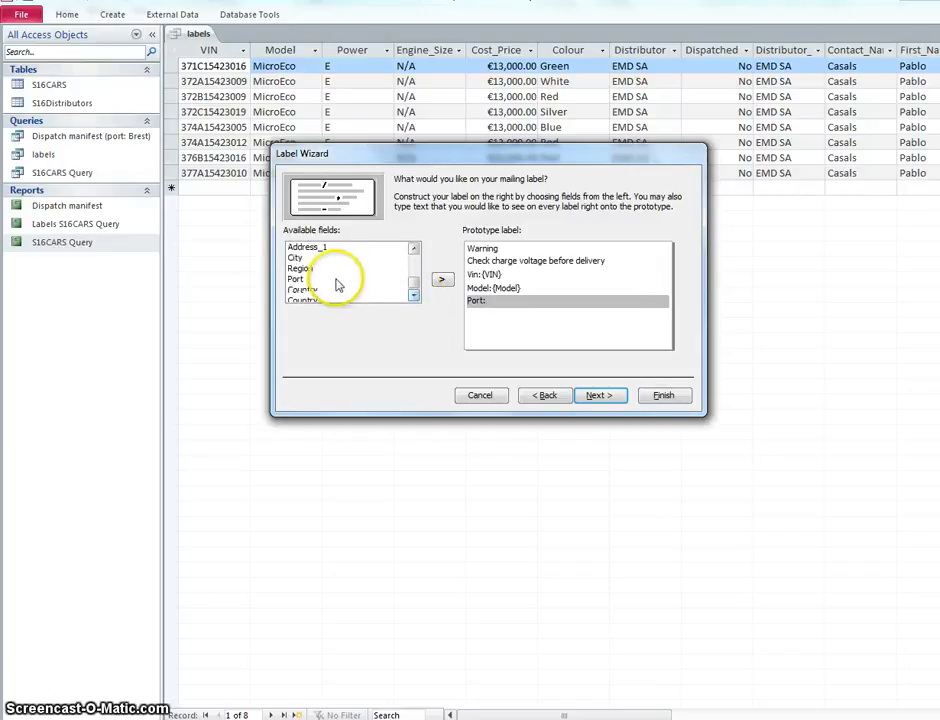
click(441, 279)
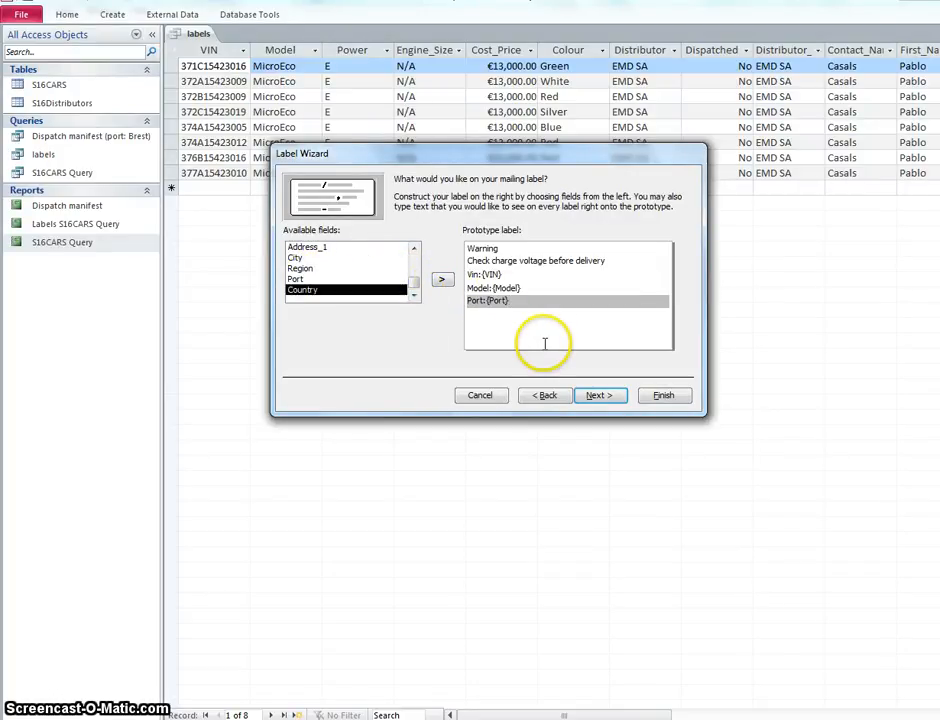
key(Return)
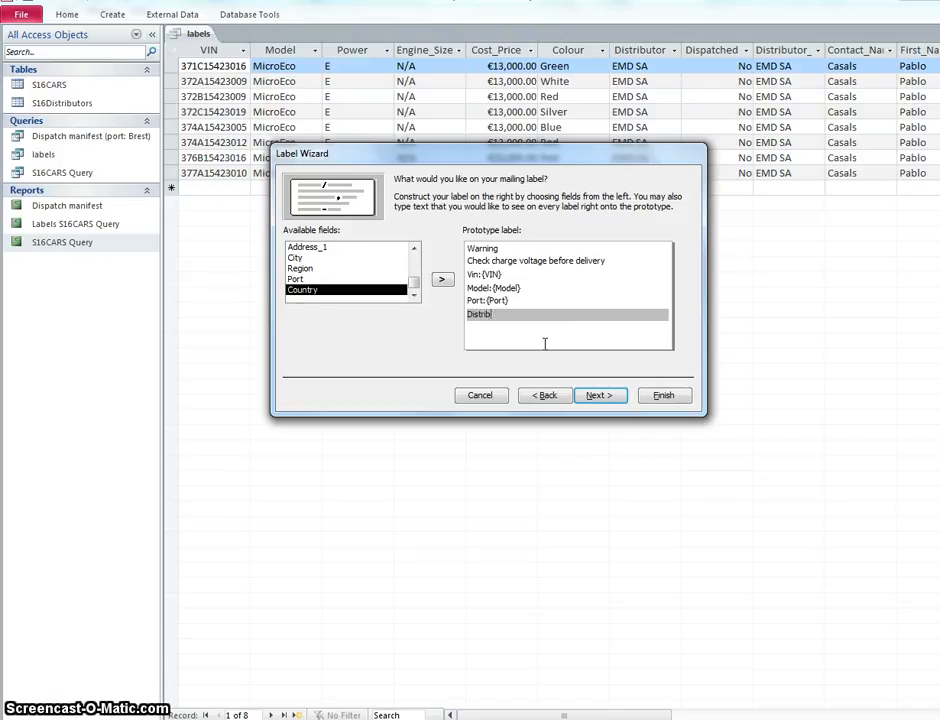
Step: Add a line with the text Distributor: followed by the Distributor field below the Port line
text(Distributor:)
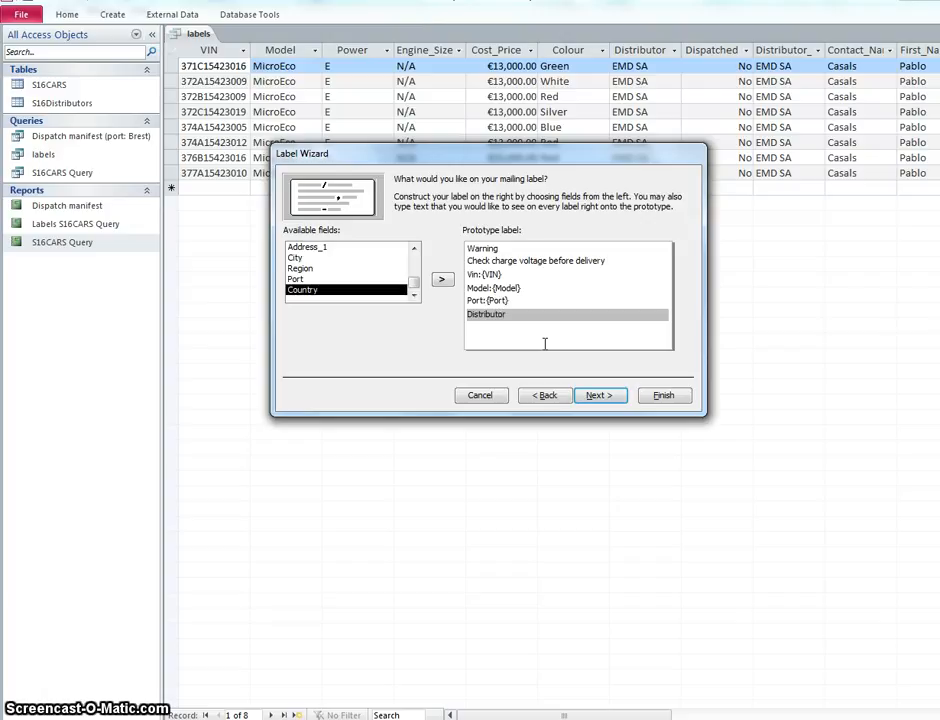
click(414, 247)
click(414, 247)
click(414, 247)
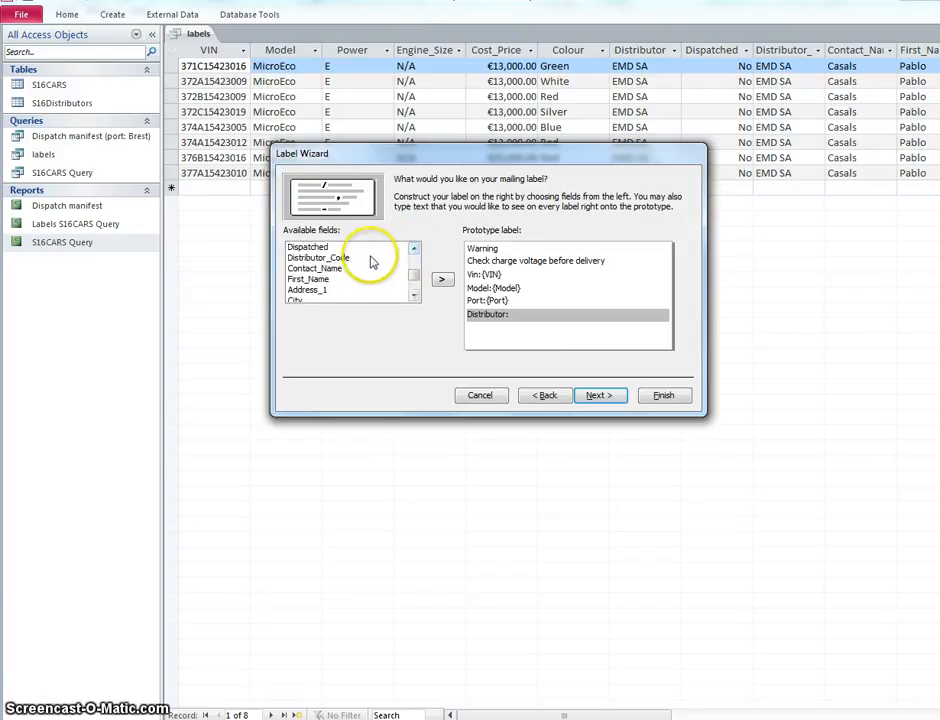
click(414, 247)
click(370, 248)
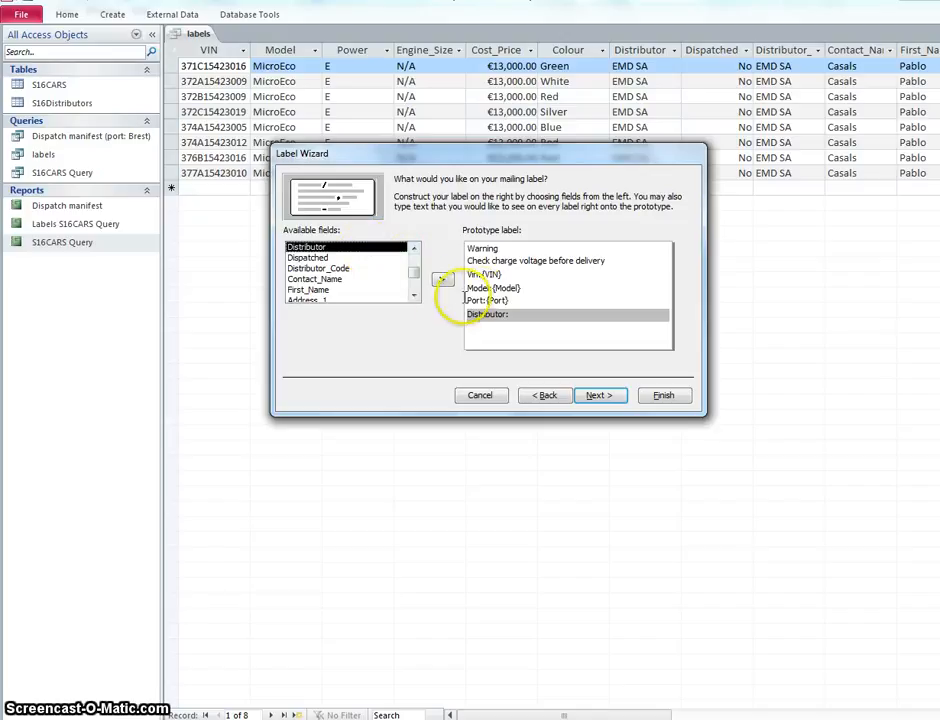
click(442, 279)
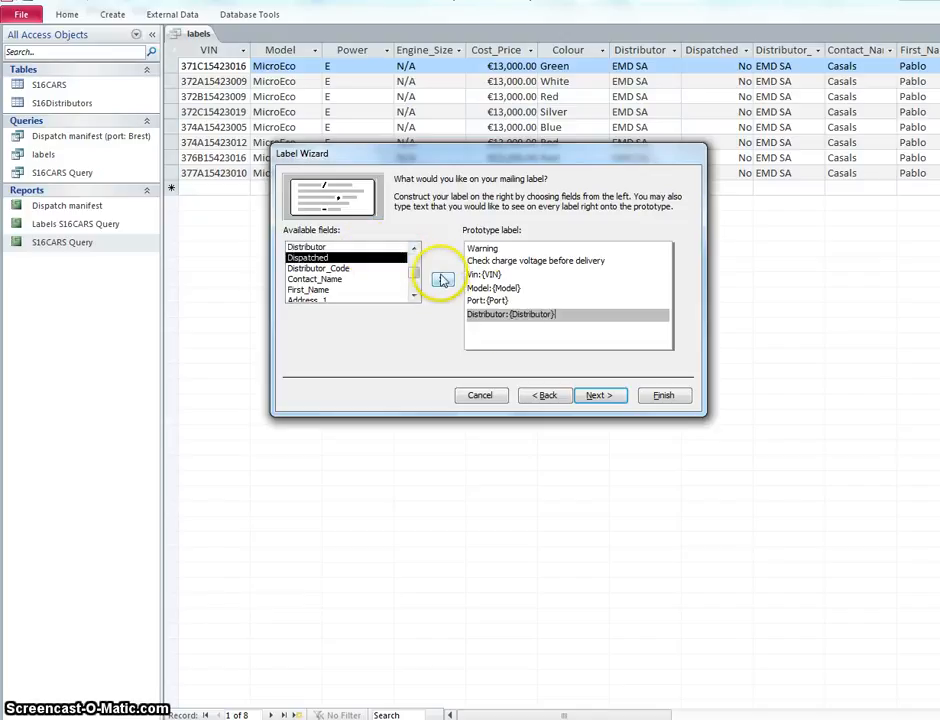
Step: Finish the label wizard with the report name Labels labels and the option to modify the label design
click(597, 396)
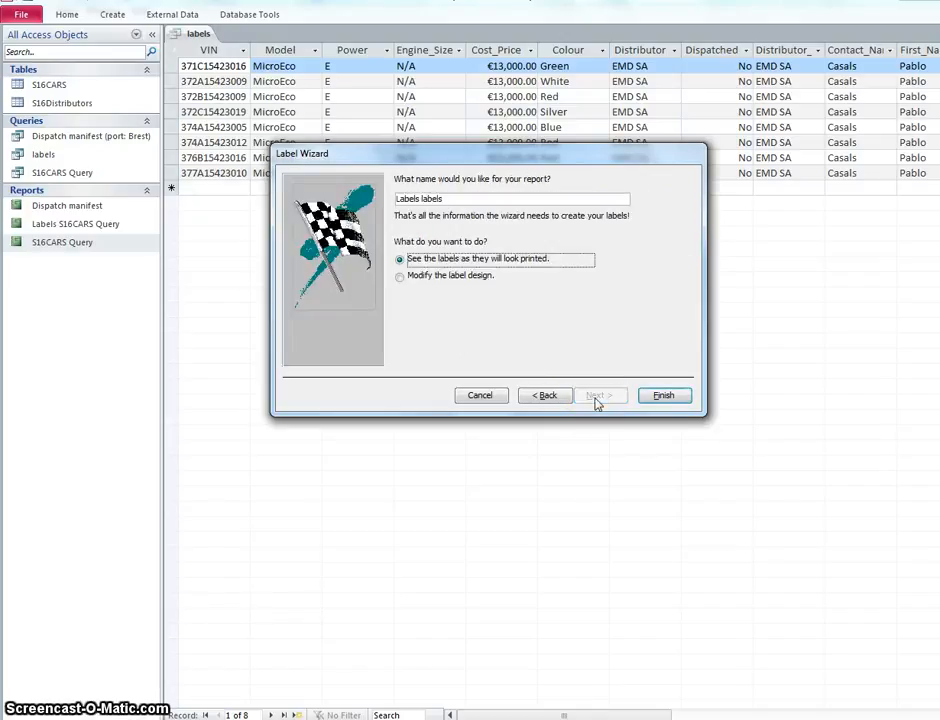
click(399, 277)
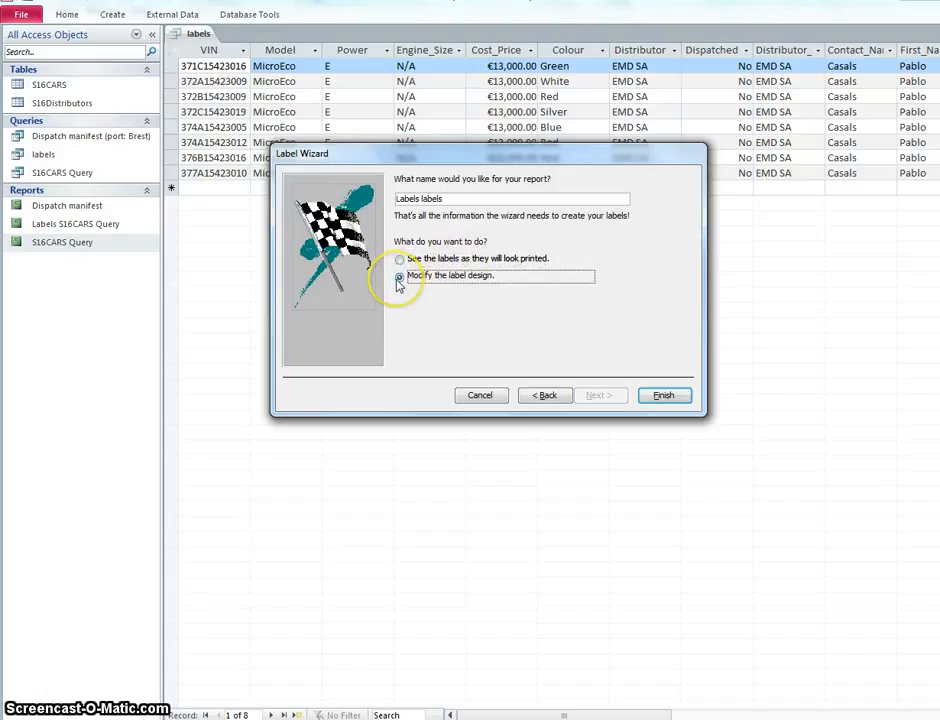
click(401, 261)
click(401, 277)
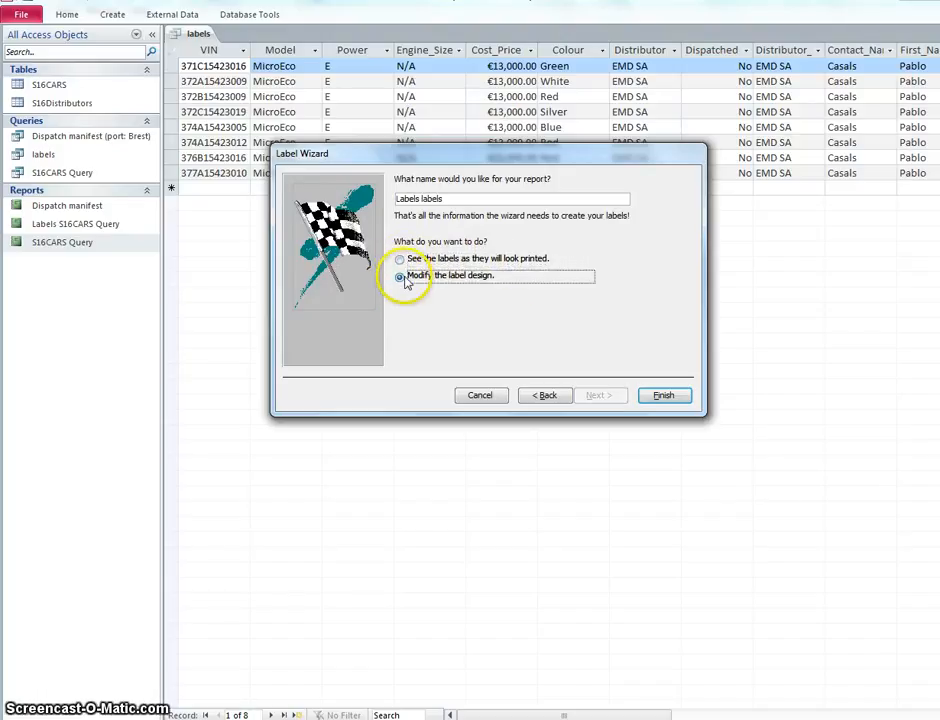
click(662, 398)
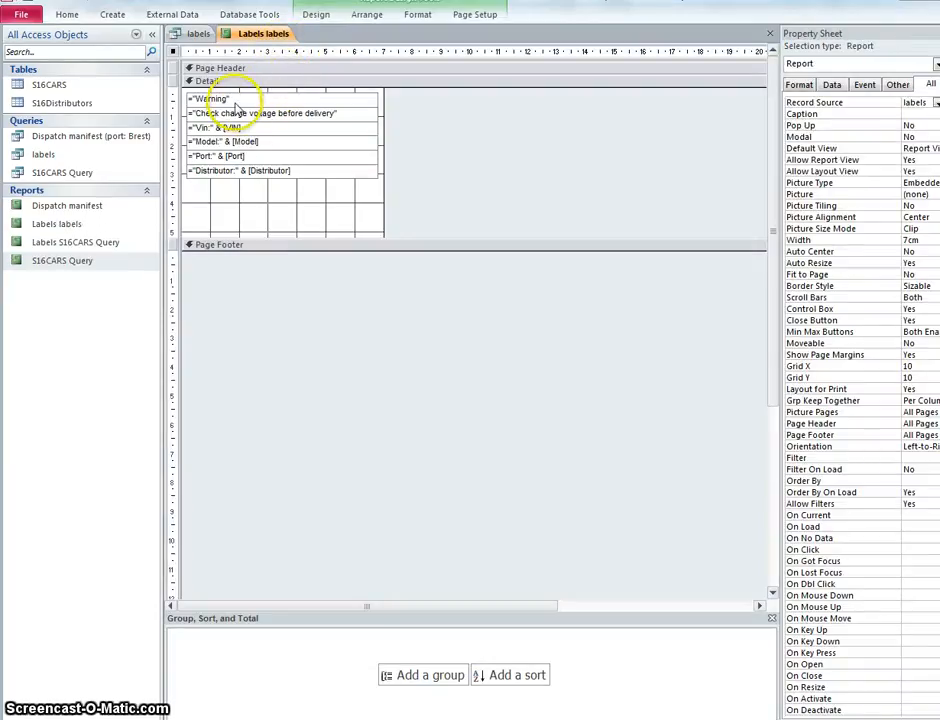
Step: View the labels in Report View and return to Design View
click(66, 14)
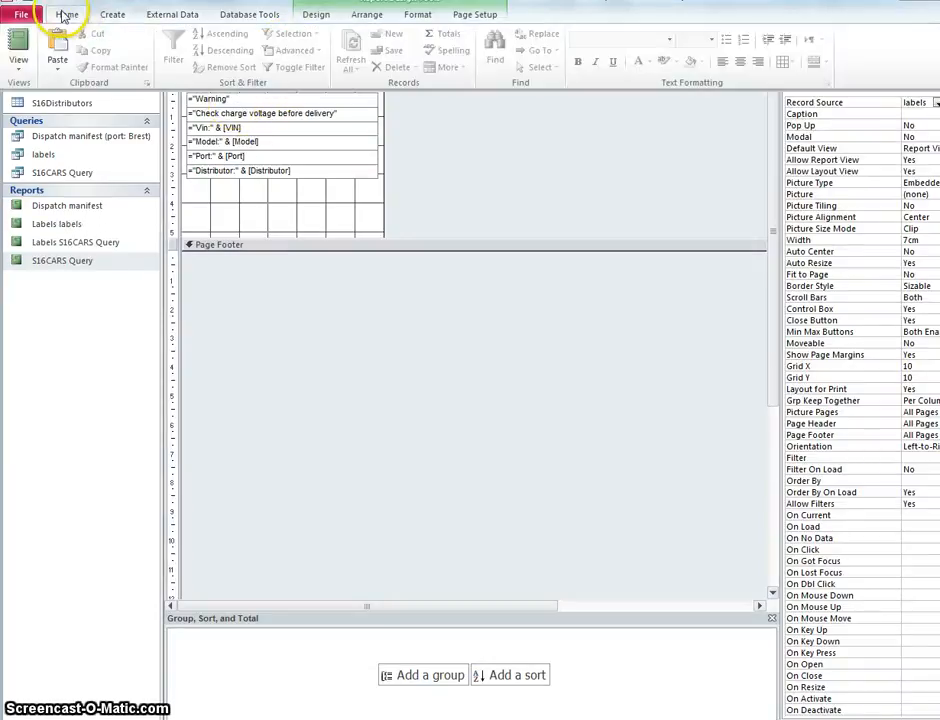
click(20, 38)
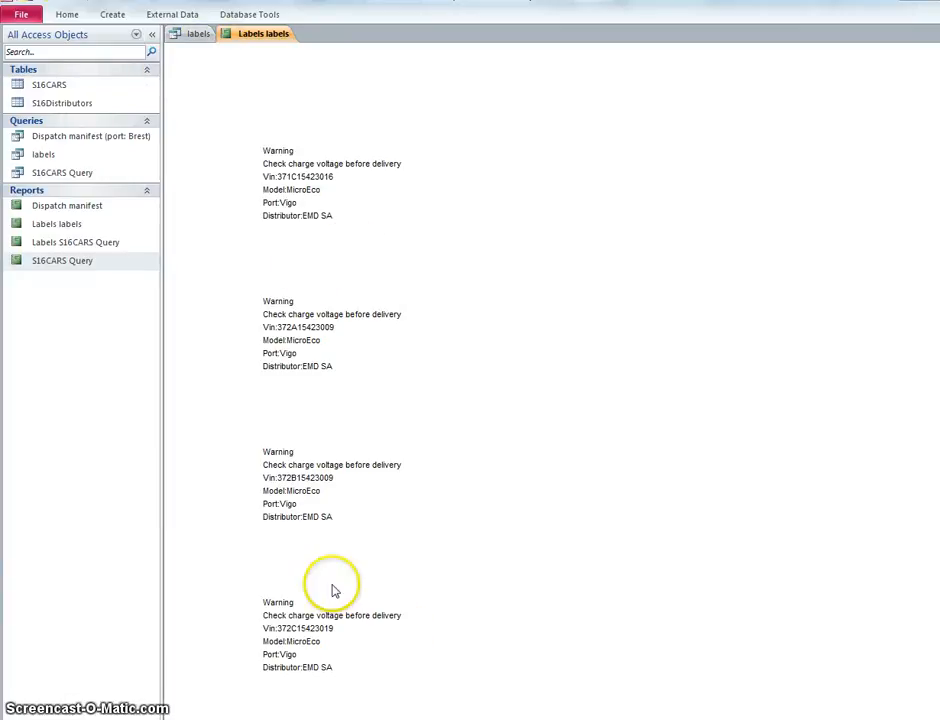
click(72, 16)
click(18, 58)
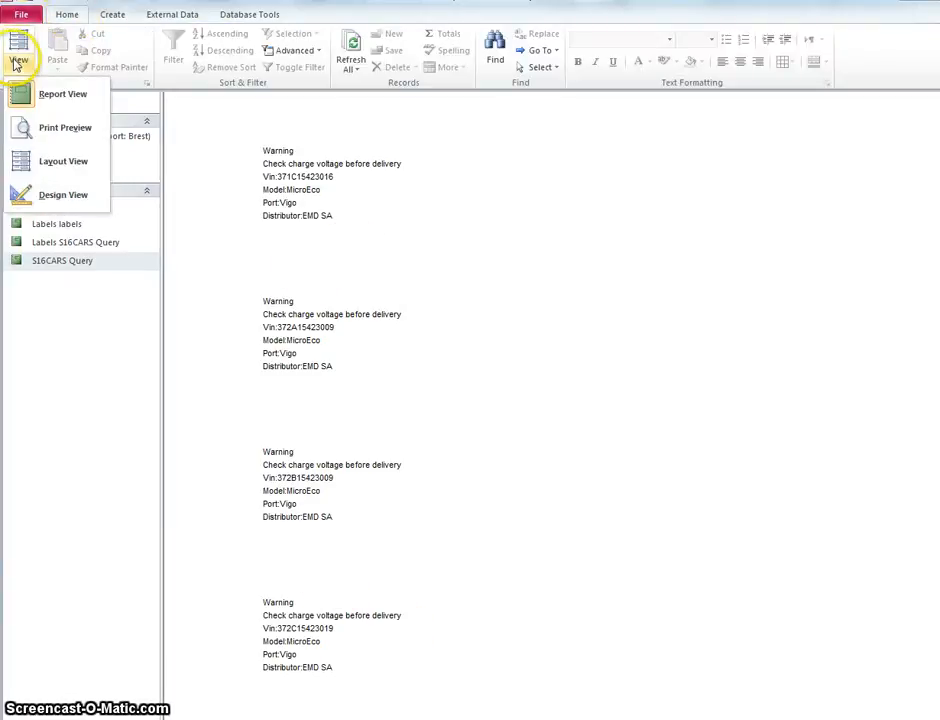
click(55, 200)
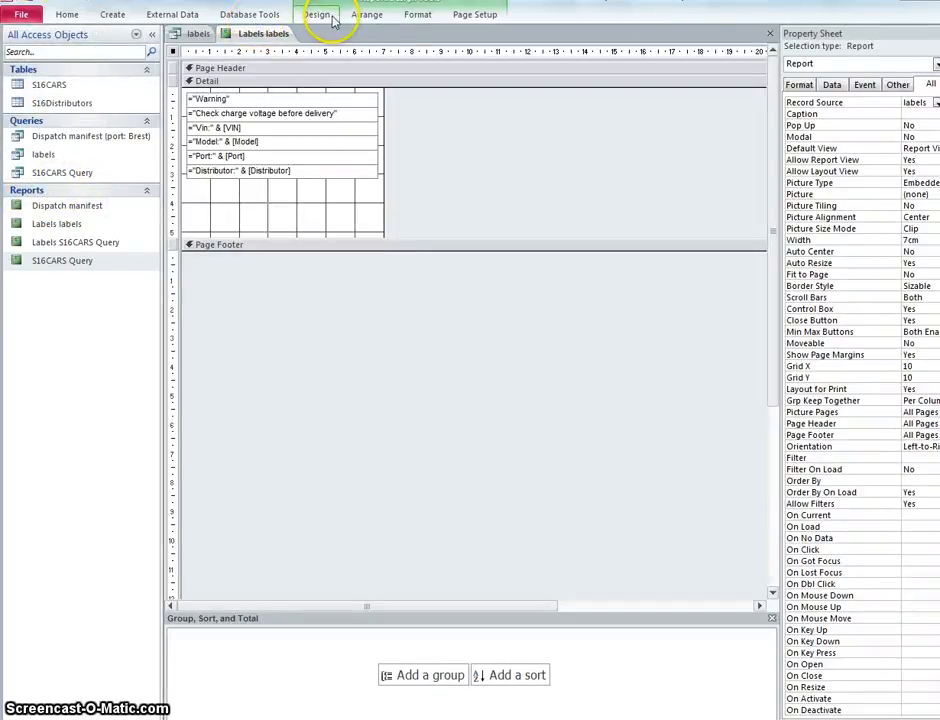
Step: Check the label report's column count, spacing and layout in the page setup's column settings
click(368, 15)
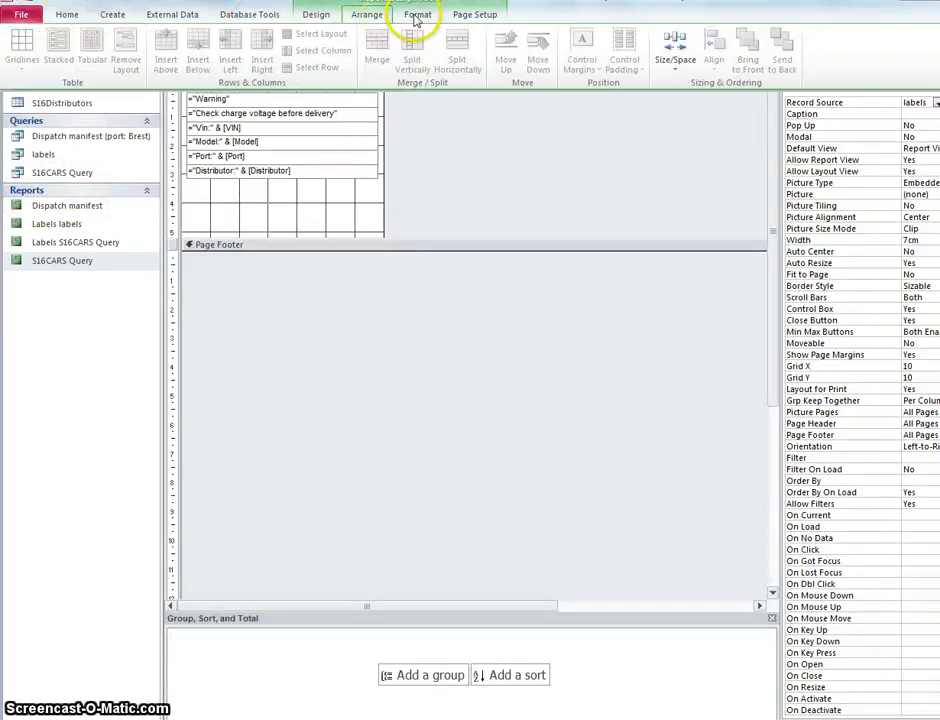
click(417, 15)
click(472, 18)
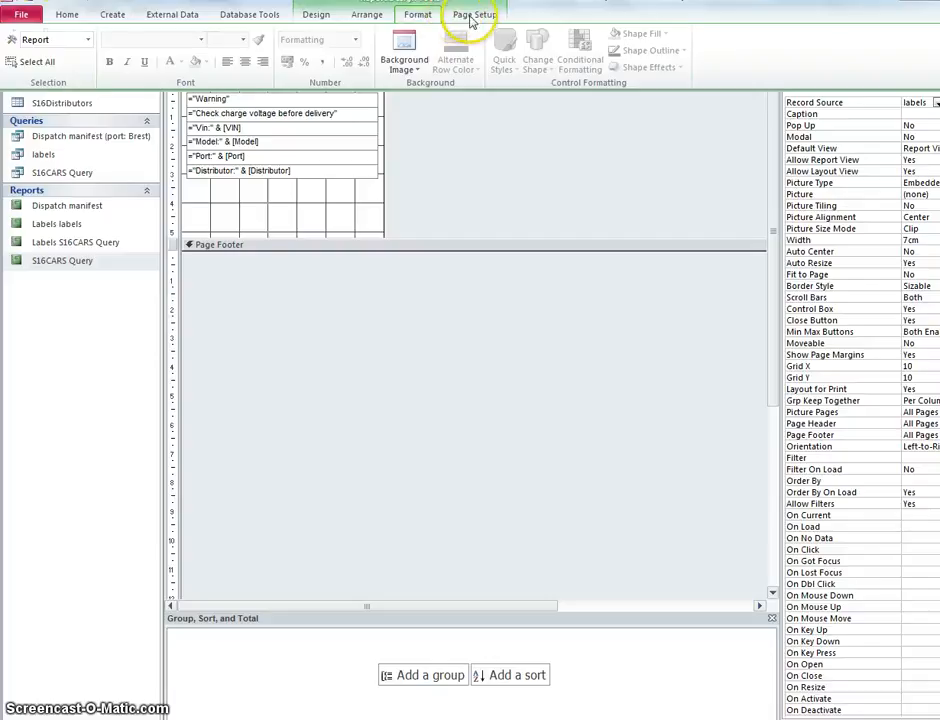
click(255, 47)
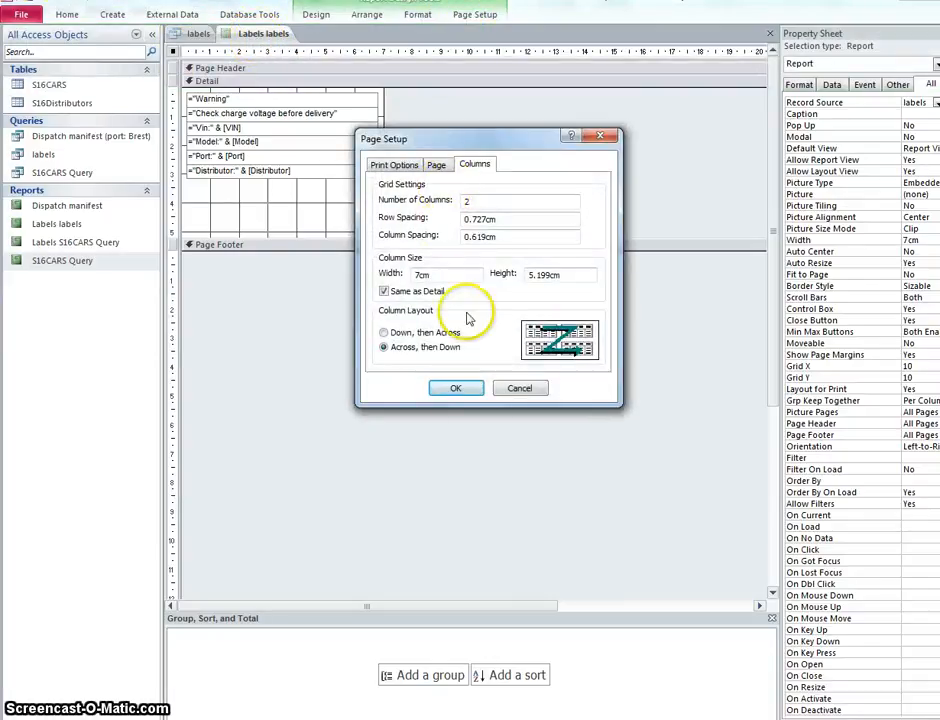
click(470, 392)
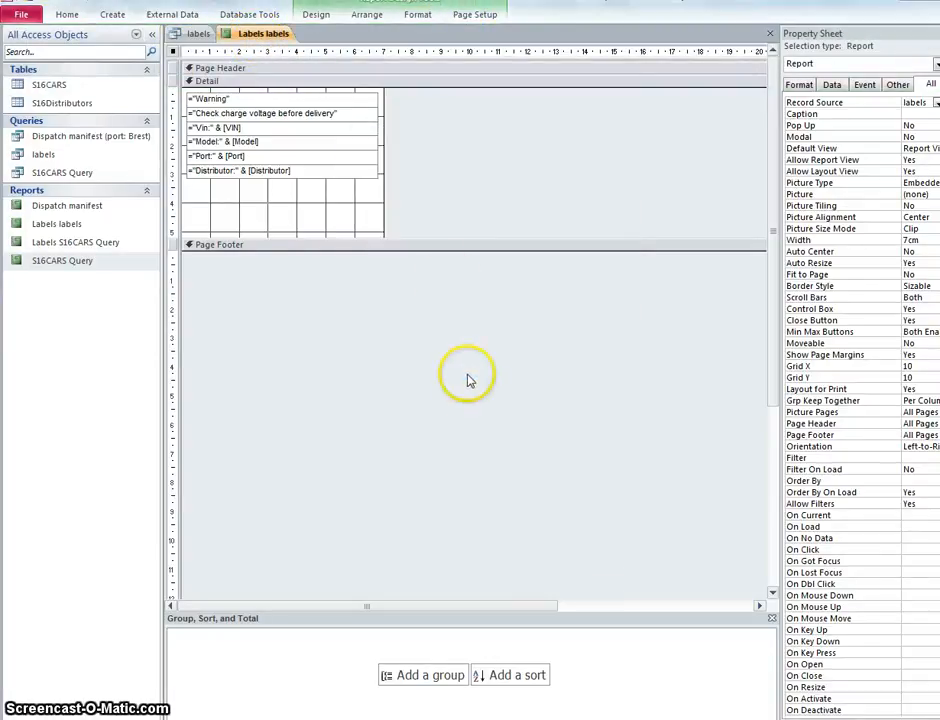
Step: Narrow all six text boxes in the Detail section, from Warning down to Distributor, to about 5.5 cm wide
click(373, 140)
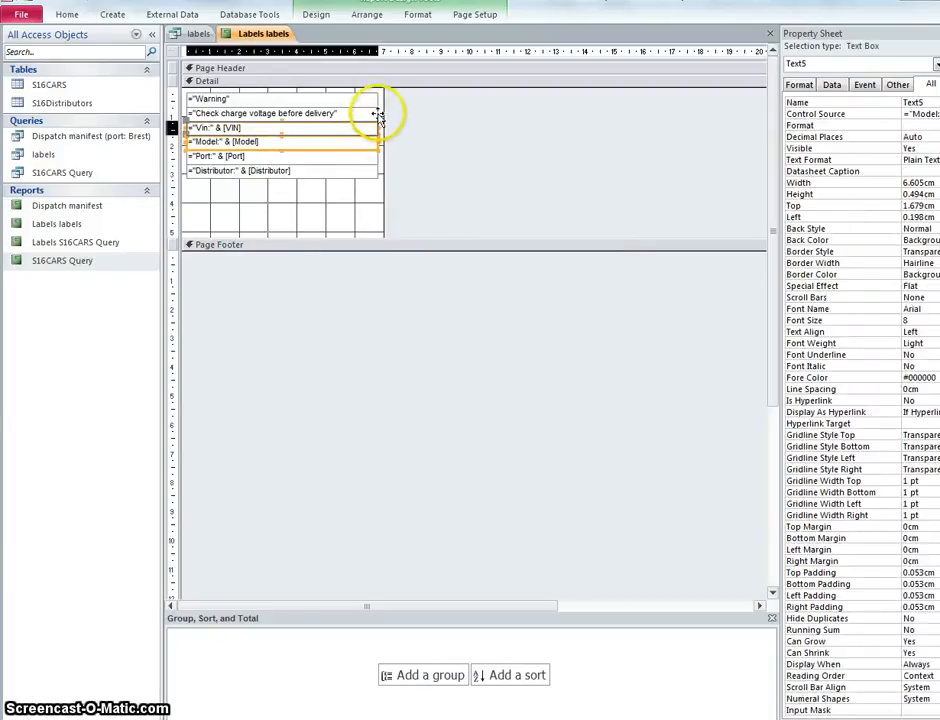
click(375, 113)
click(374, 98)
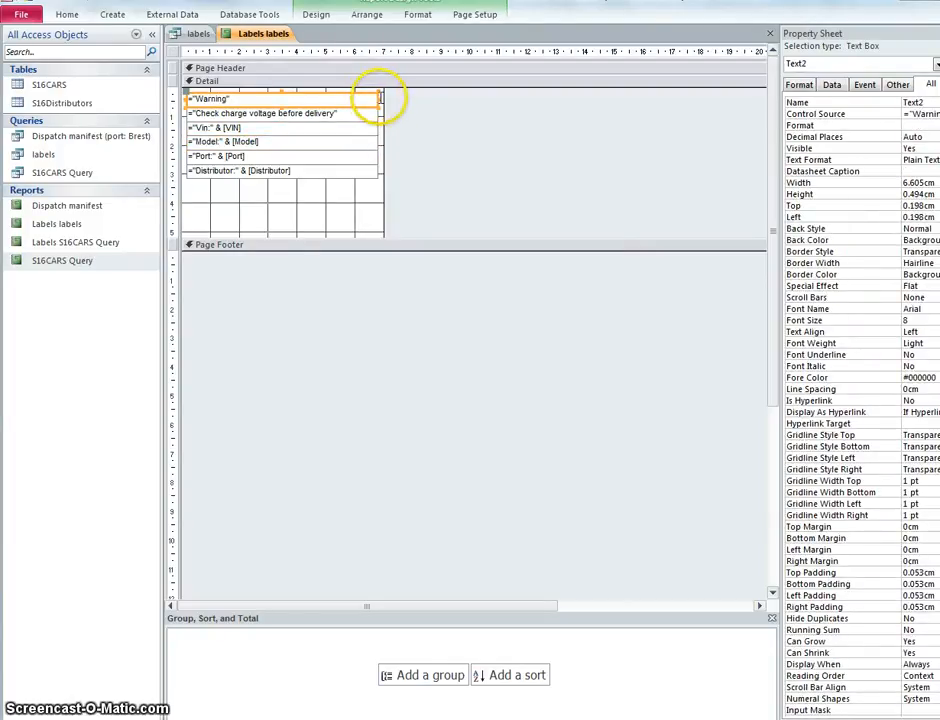
drag(378, 98, 343, 114)
click(378, 123)
click(377, 115)
click(377, 143)
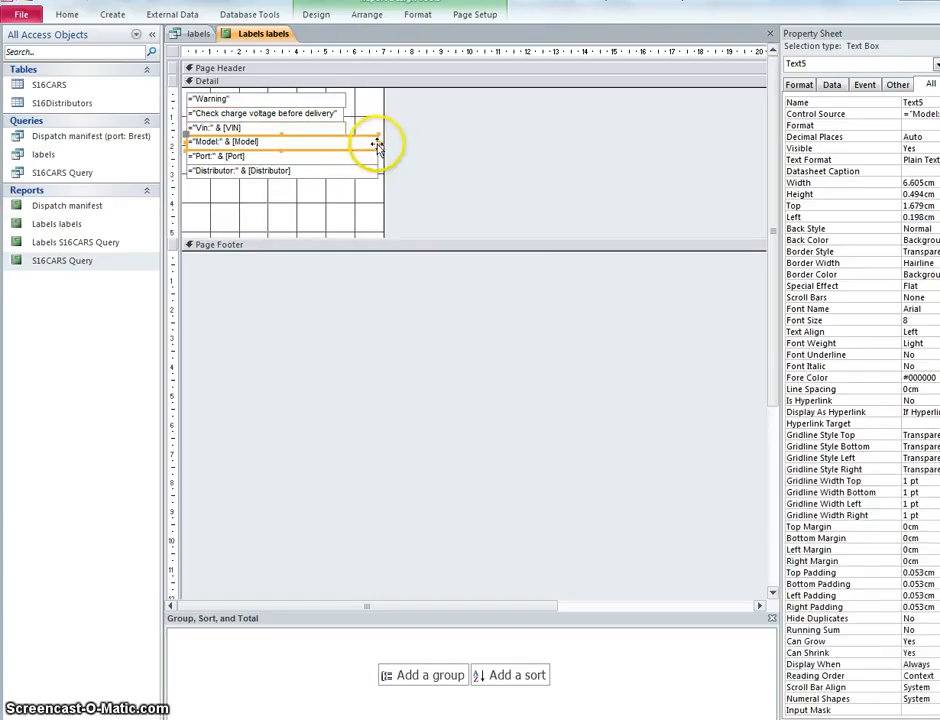
drag(377, 143, 346, 140)
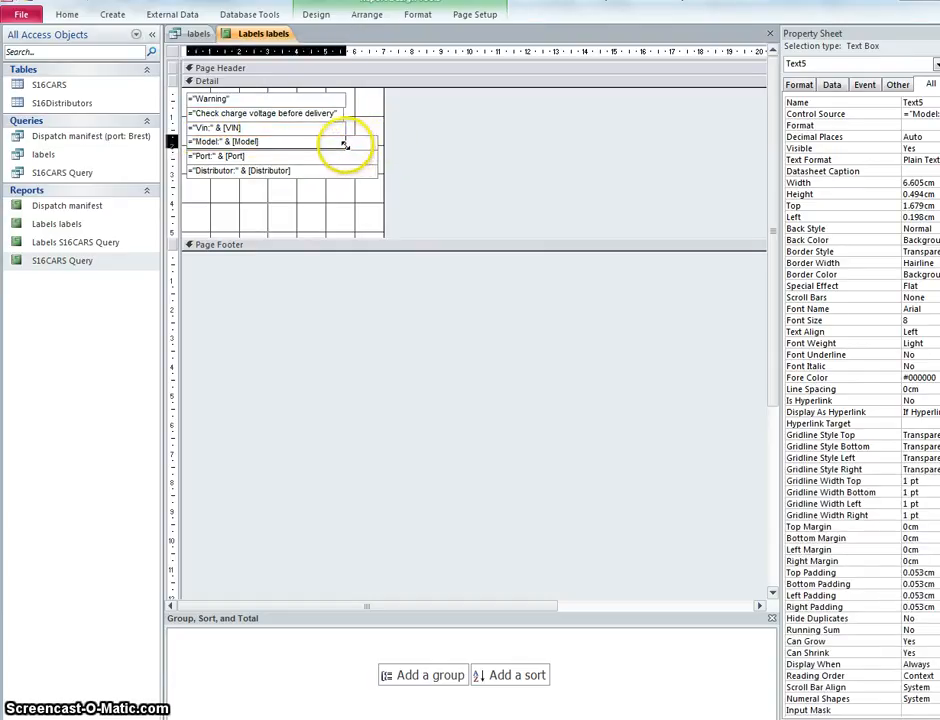
click(374, 160)
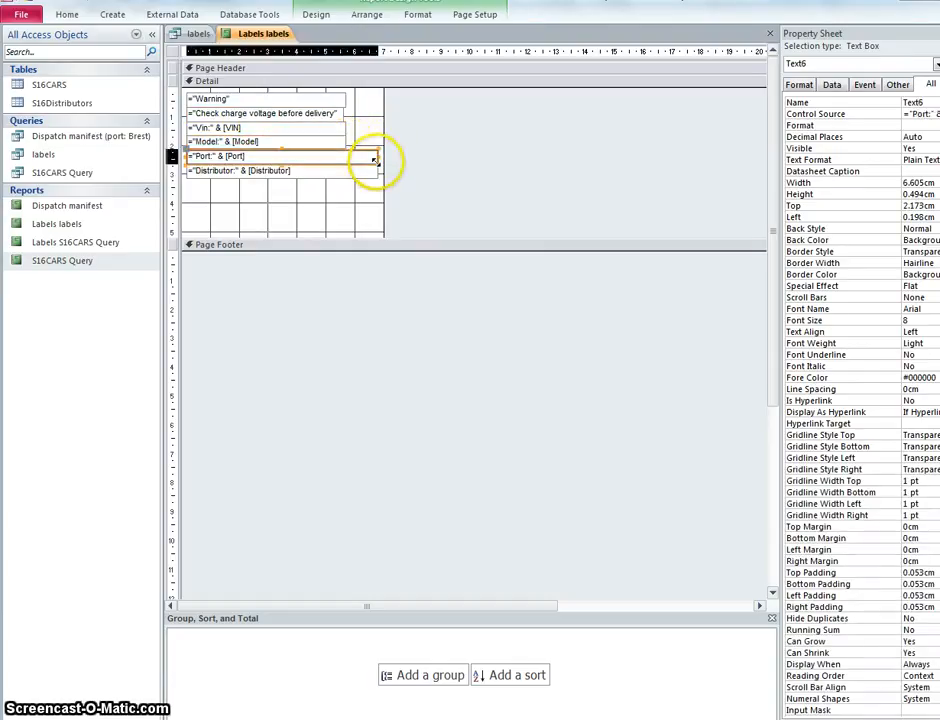
drag(374, 160, 346, 171)
click(376, 174)
click(345, 101)
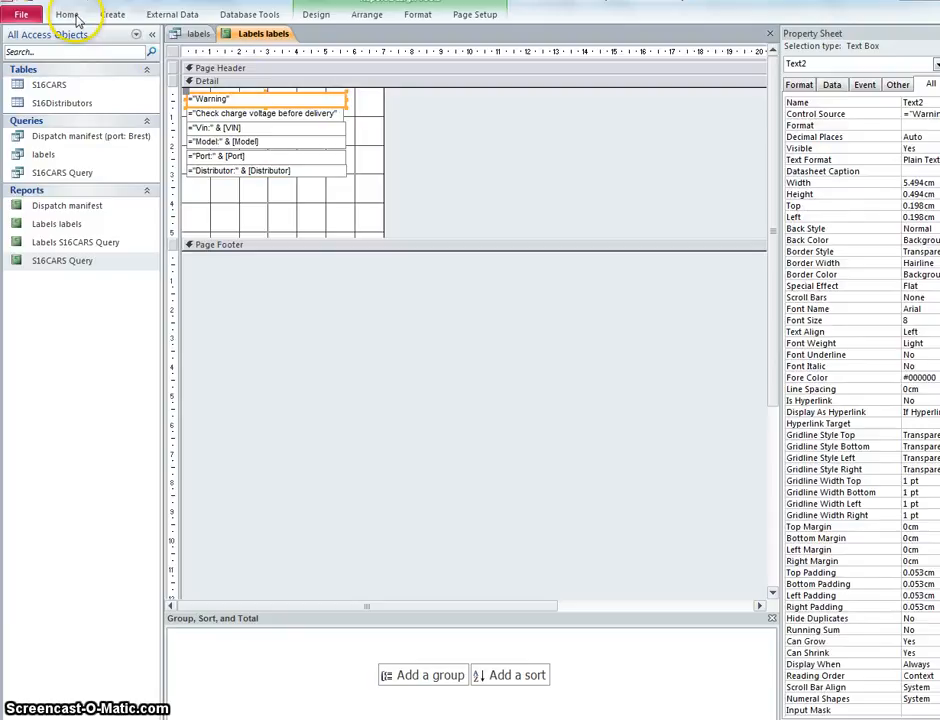
Step: Preview the labels as printed, check the column settings without changing them, and close the preview
click(70, 15)
click(19, 58)
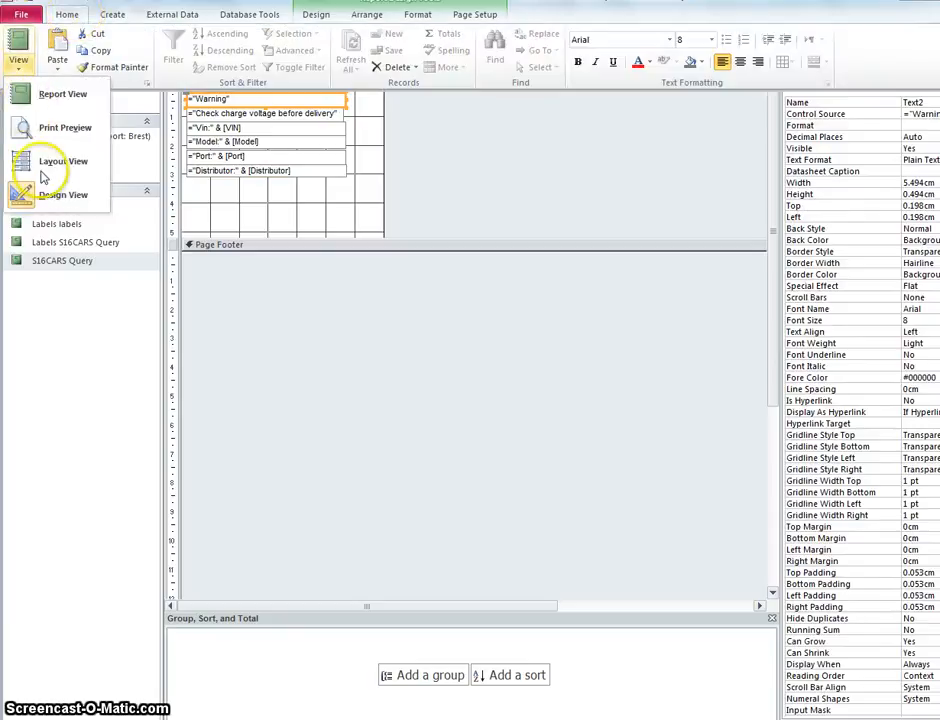
click(62, 126)
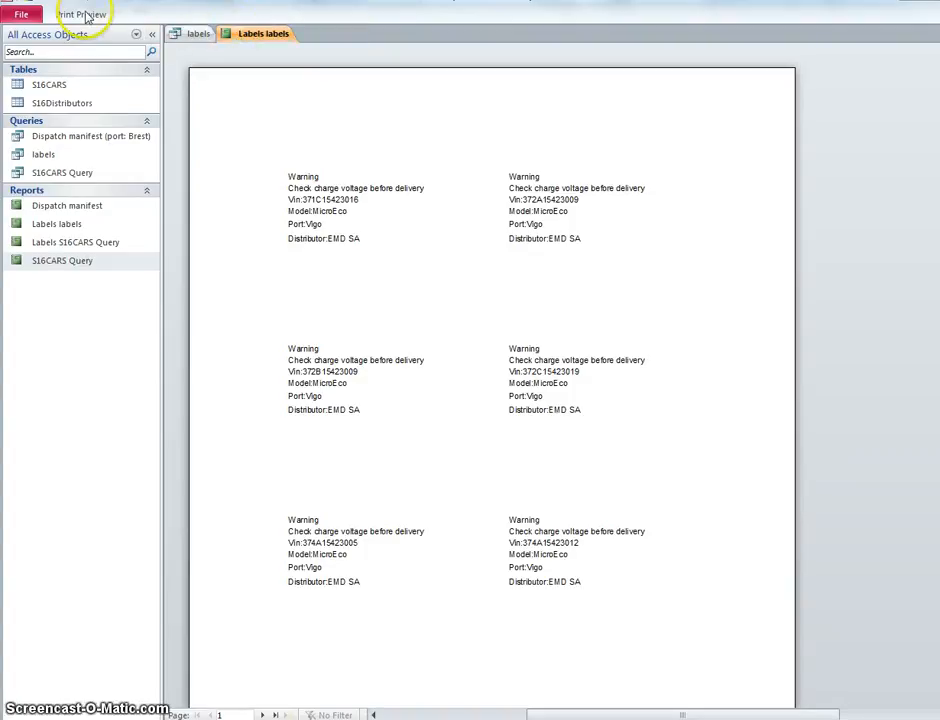
click(82, 14)
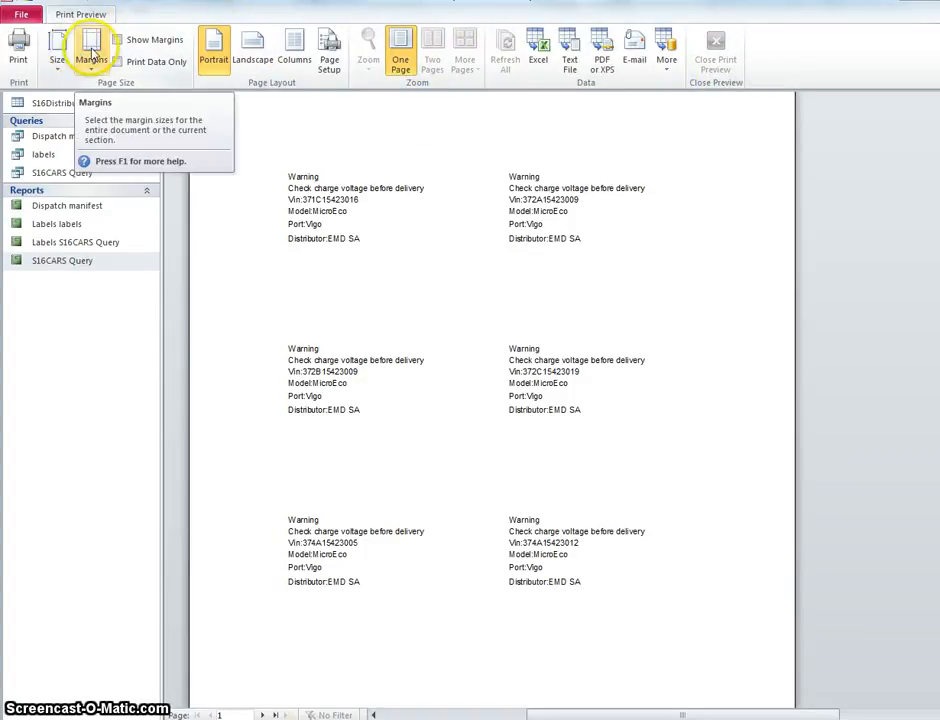
click(294, 48)
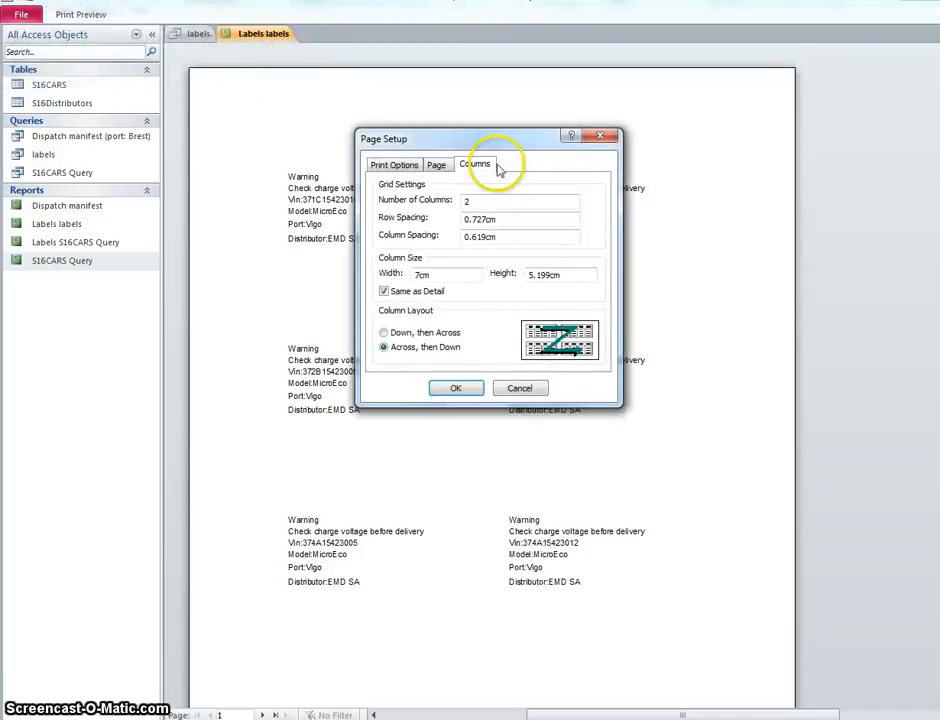
click(519, 389)
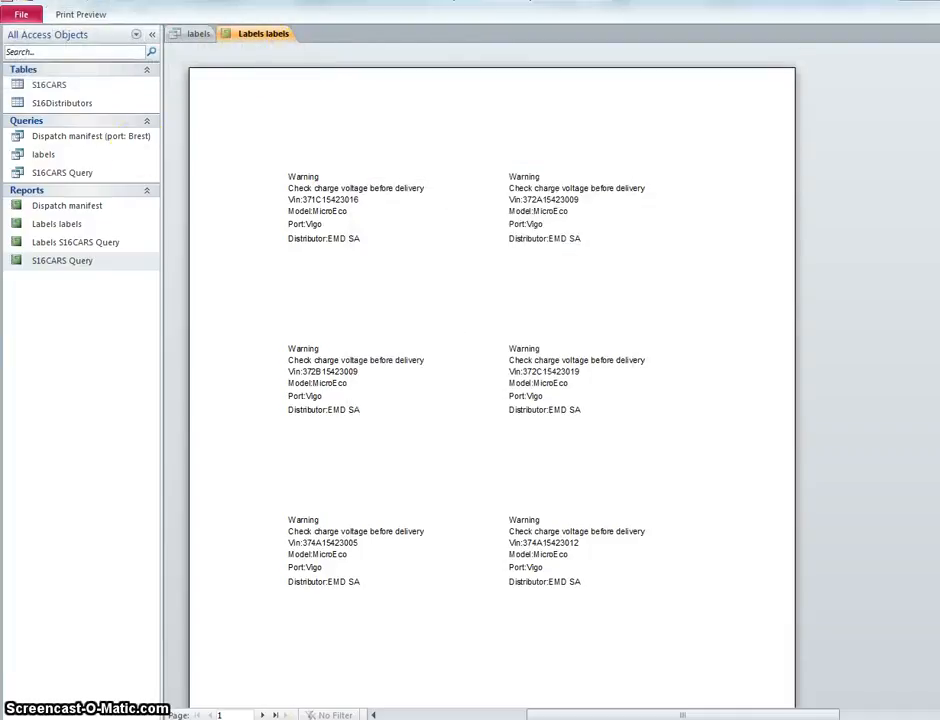
click(86, 18)
click(718, 52)
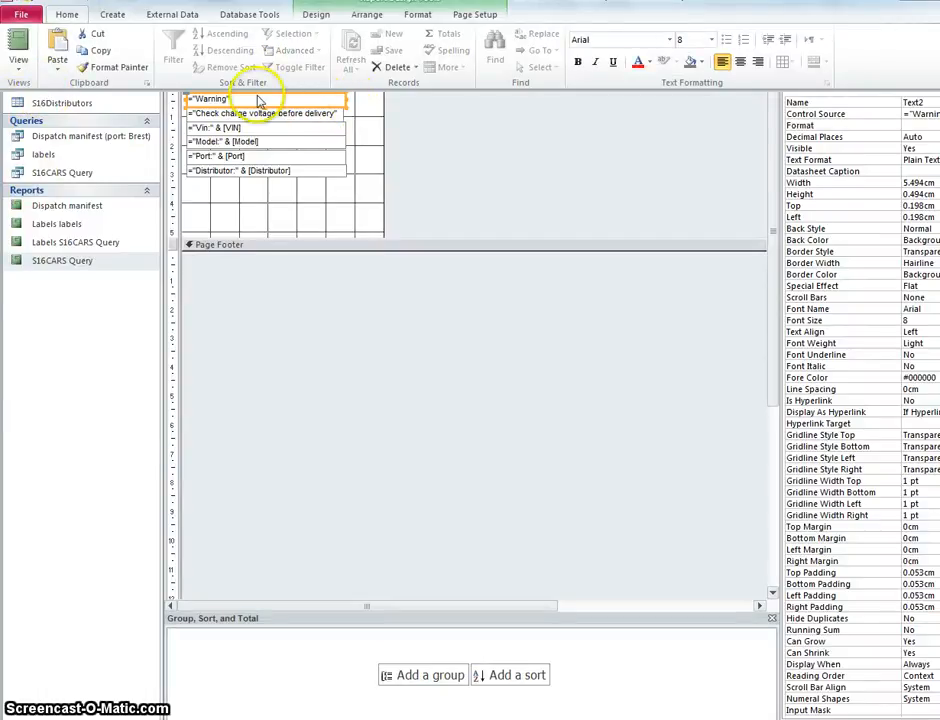
click(18, 60)
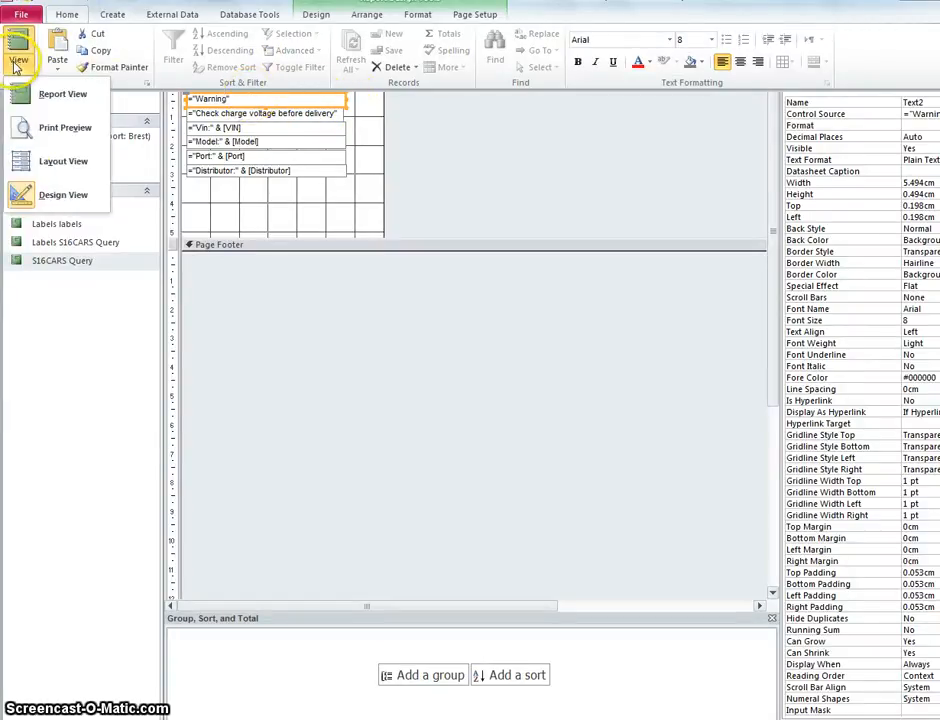
click(48, 194)
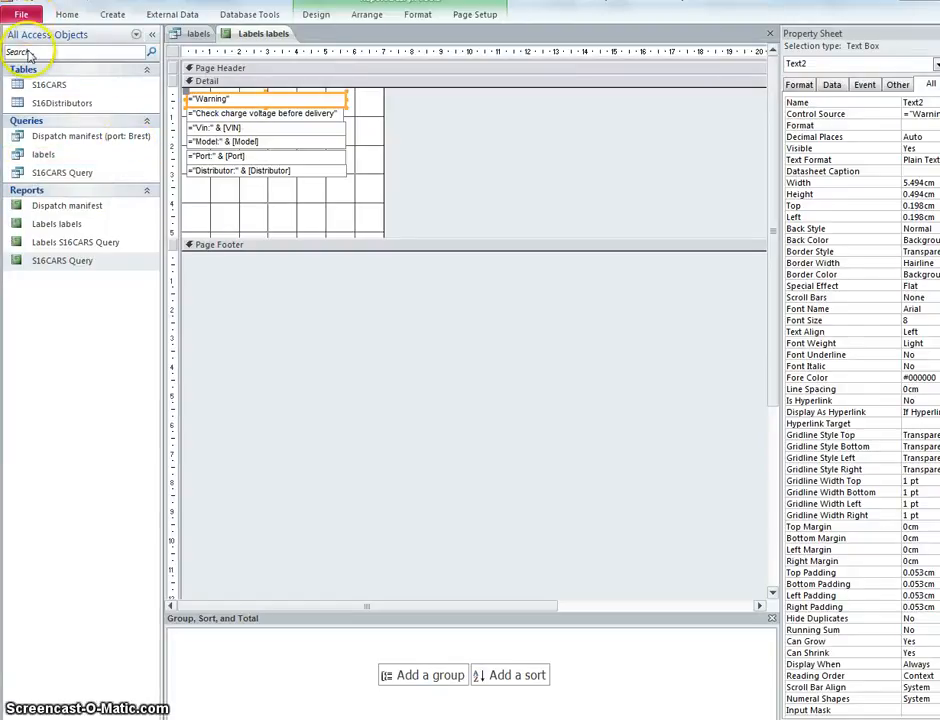
click(21, 15)
click(23, 17)
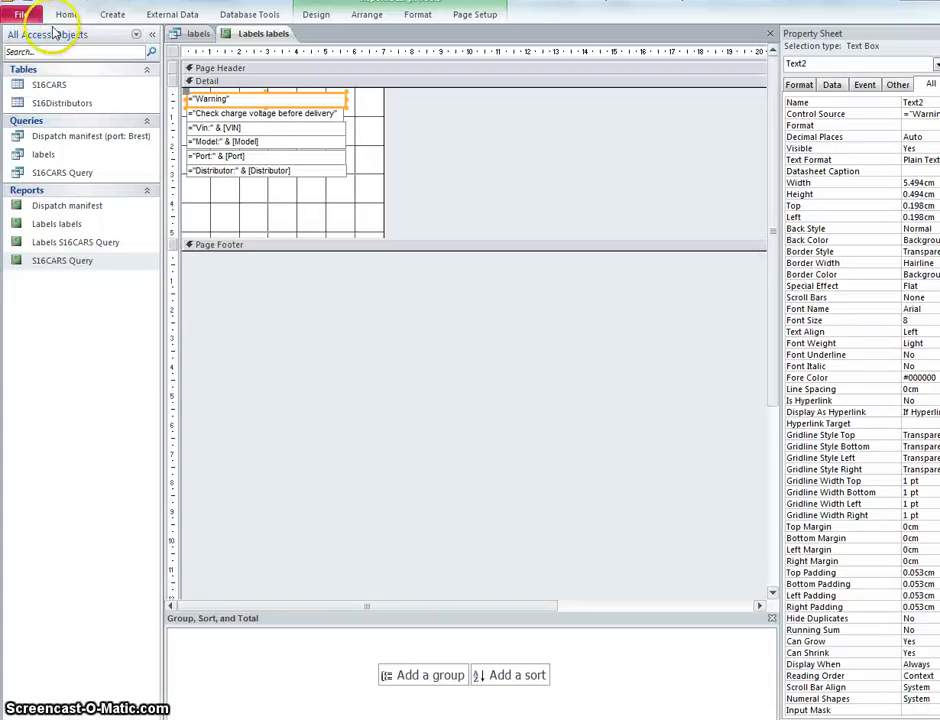
Step: Examine the labels in Layout View and go back to Design View
click(66, 15)
click(17, 70)
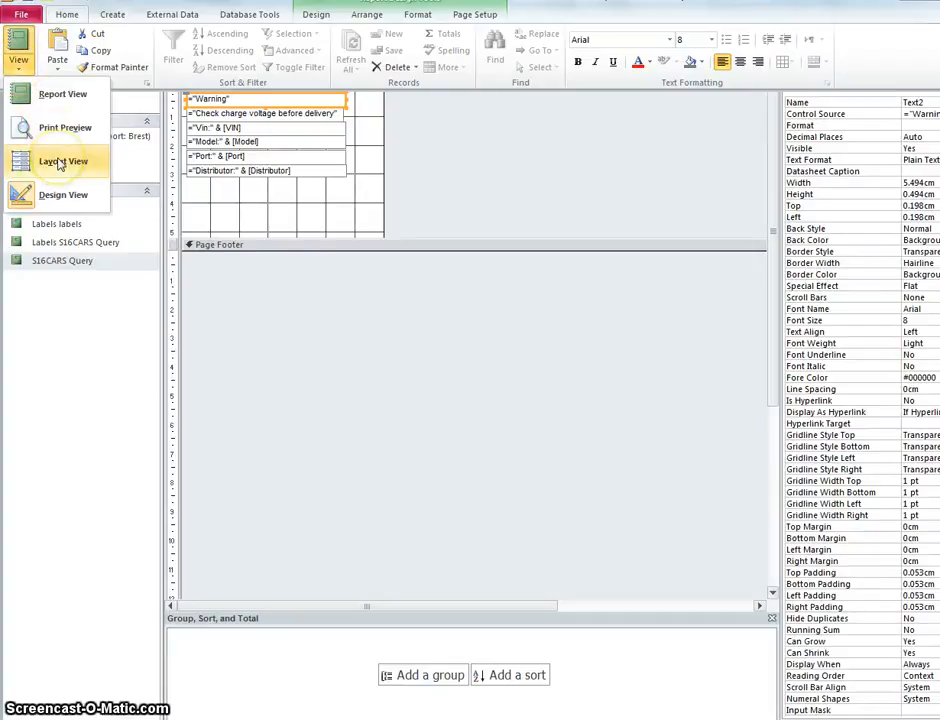
click(60, 163)
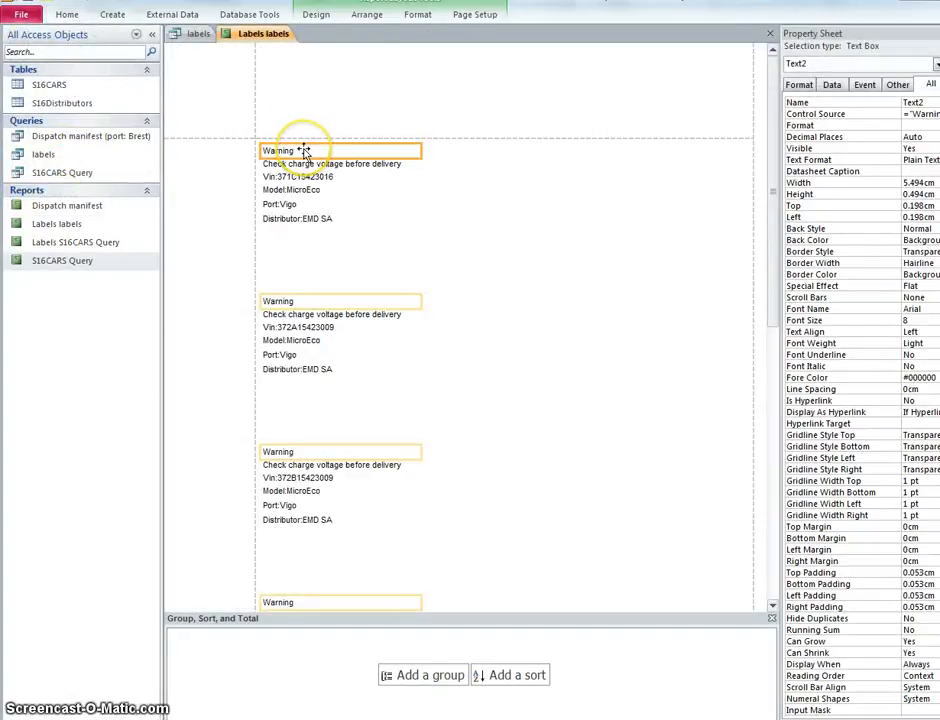
click(65, 14)
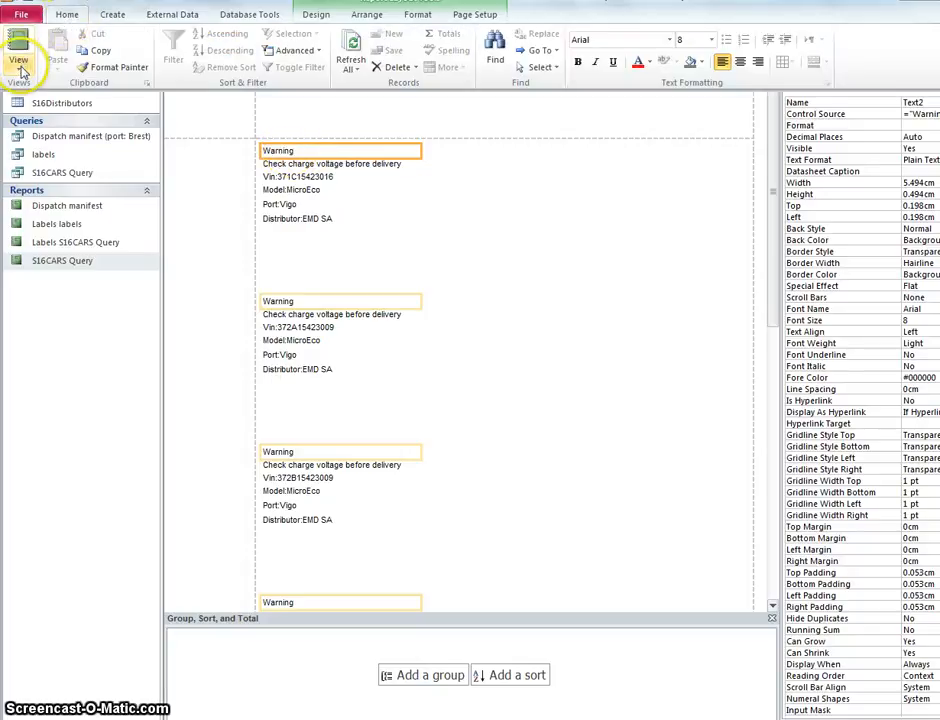
click(21, 68)
click(59, 193)
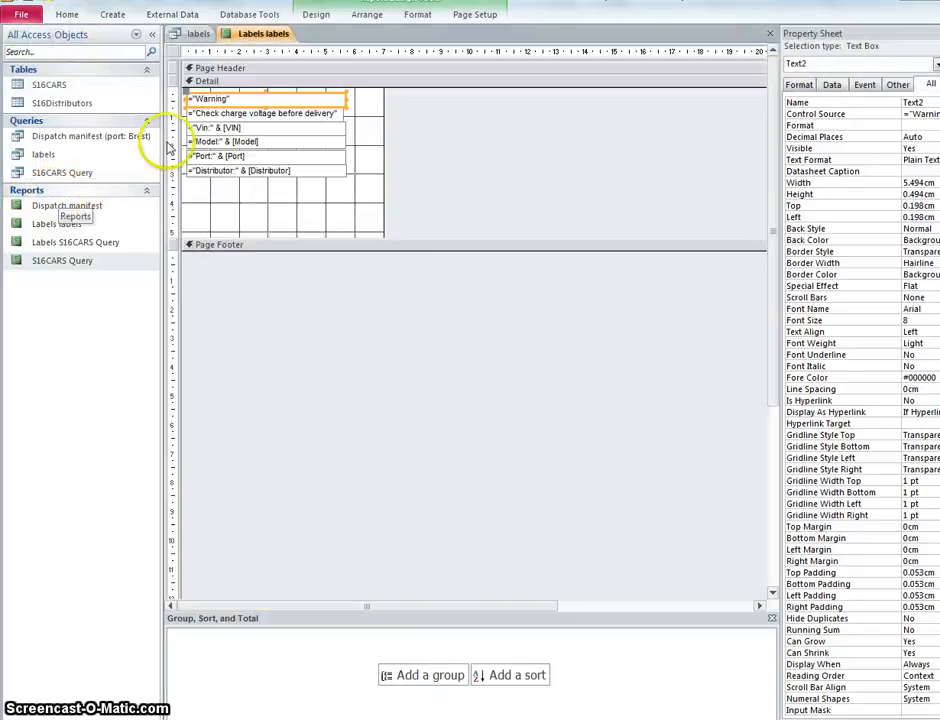
Step: Set the font size of the Warning text box at the head of the label to 12
drag(236, 98, 192, 97)
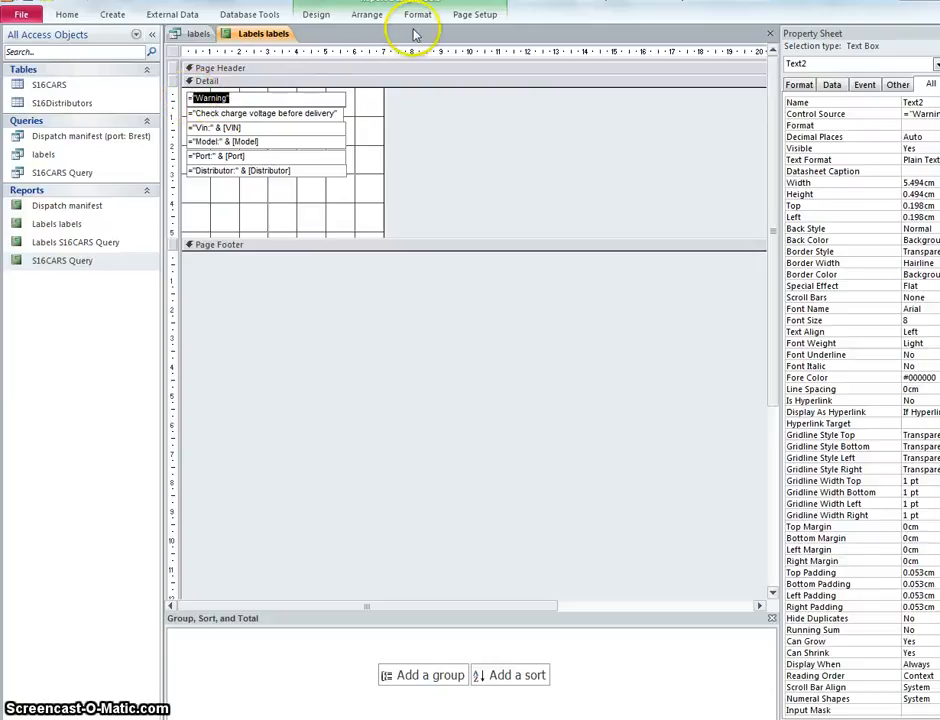
click(316, 15)
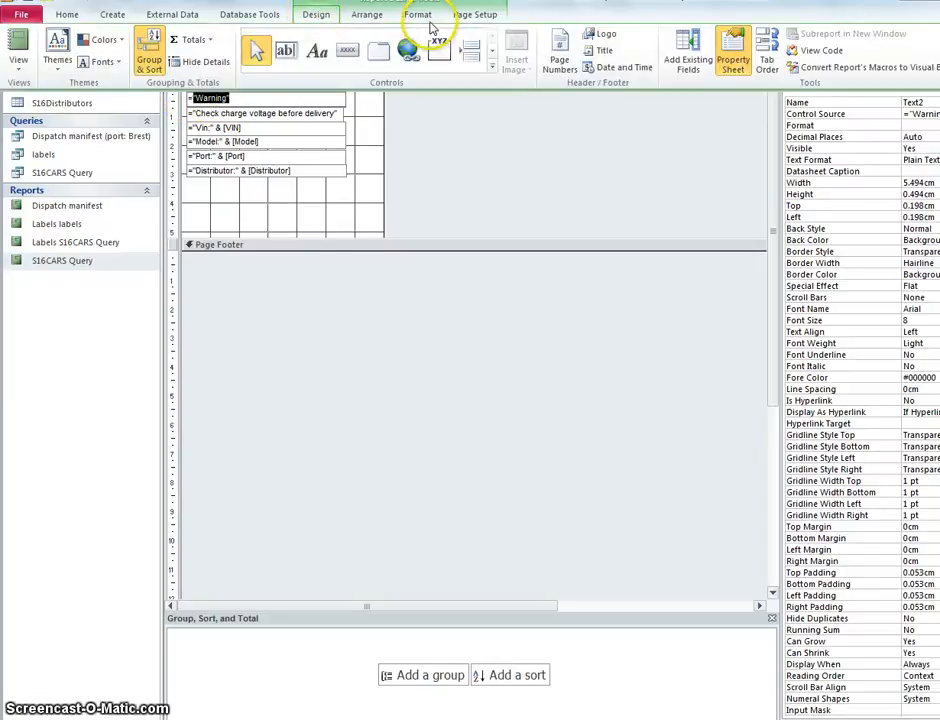
click(431, 27)
click(243, 39)
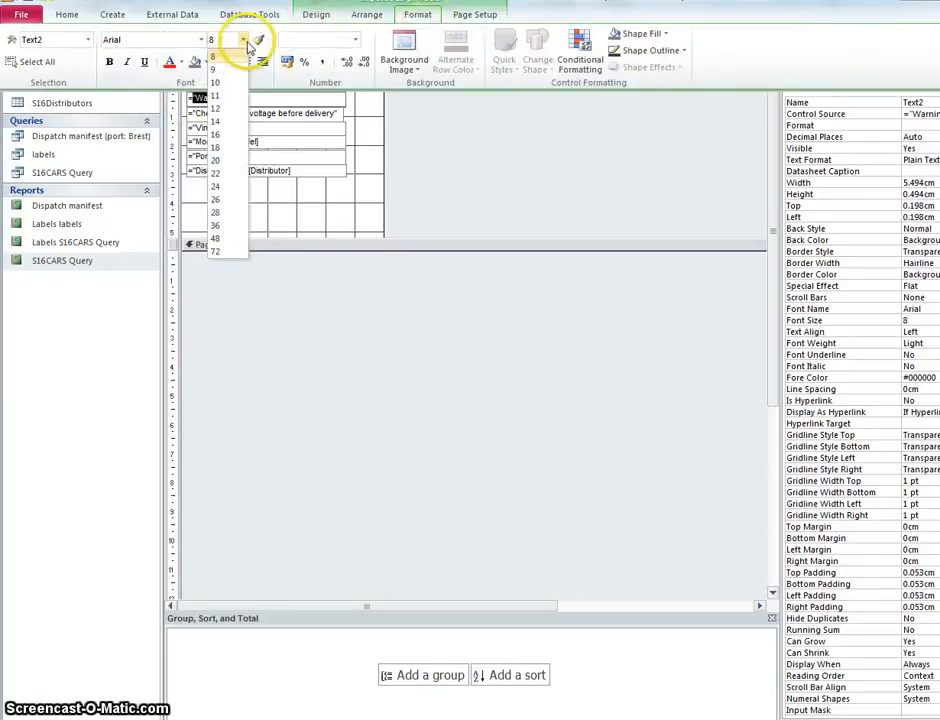
click(224, 109)
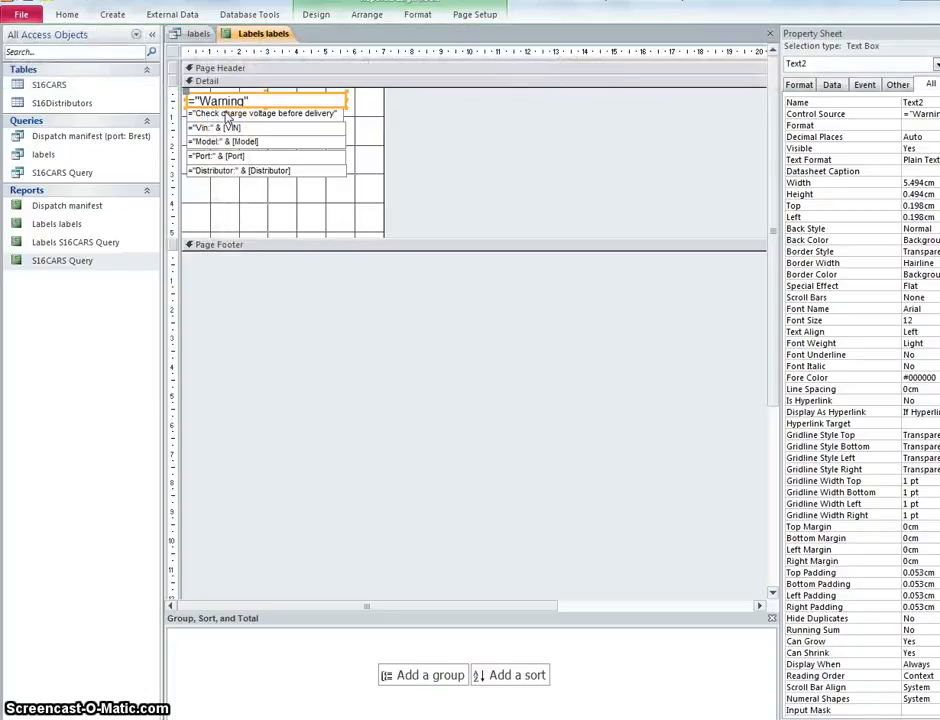
Step: Set the font size of the "Check charge voltage before delivery" text box to 10 and widen it to 5.6 cm
click(227, 117)
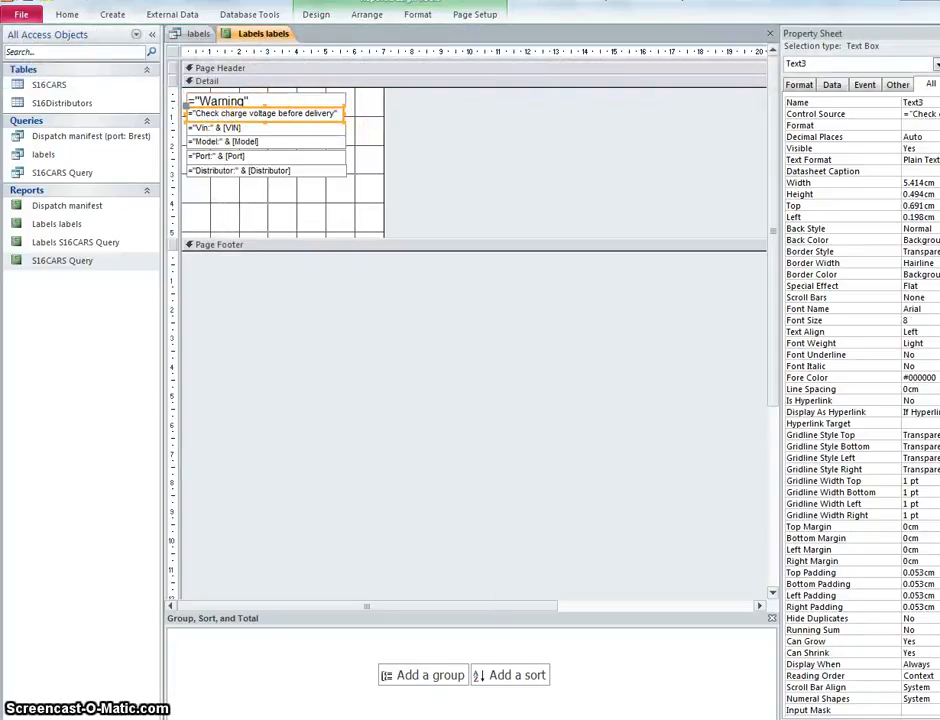
key(alt+Tab)
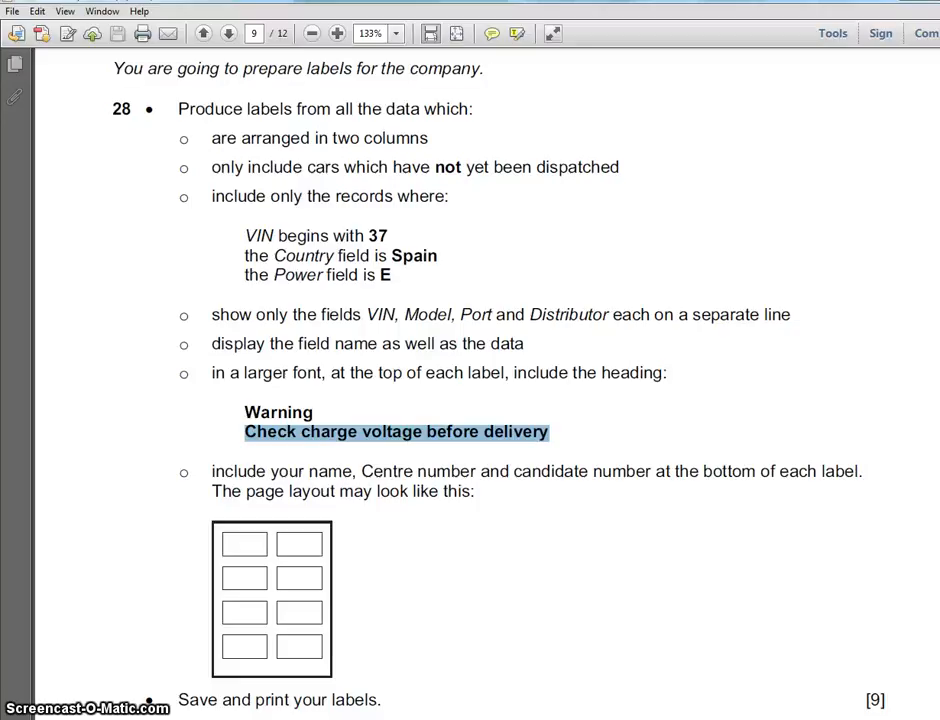
key(alt+Tab)
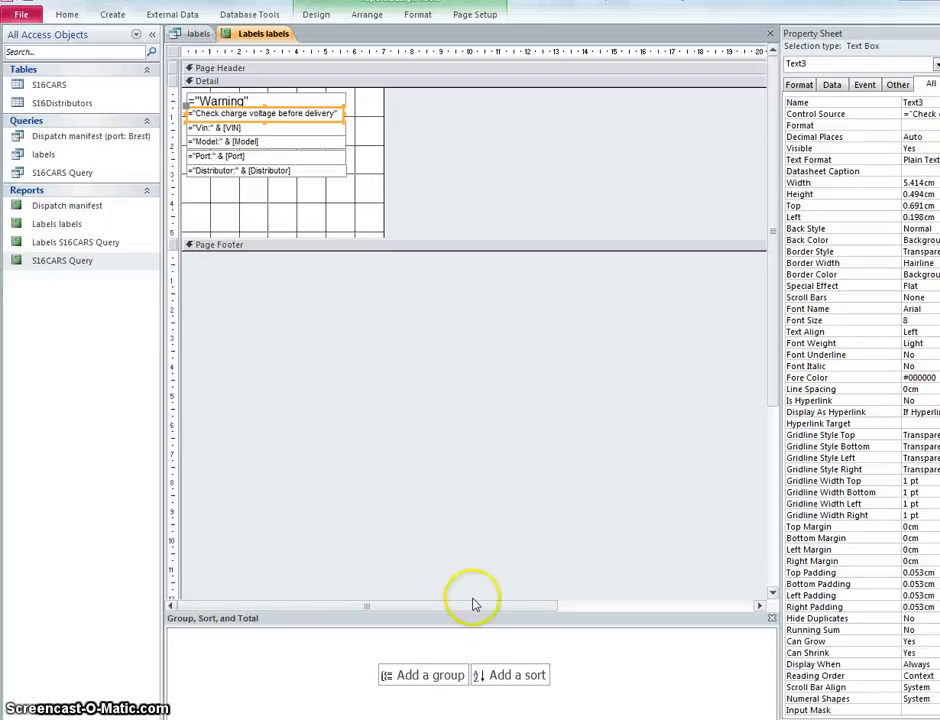
click(335, 114)
drag(335, 114, 205, 112)
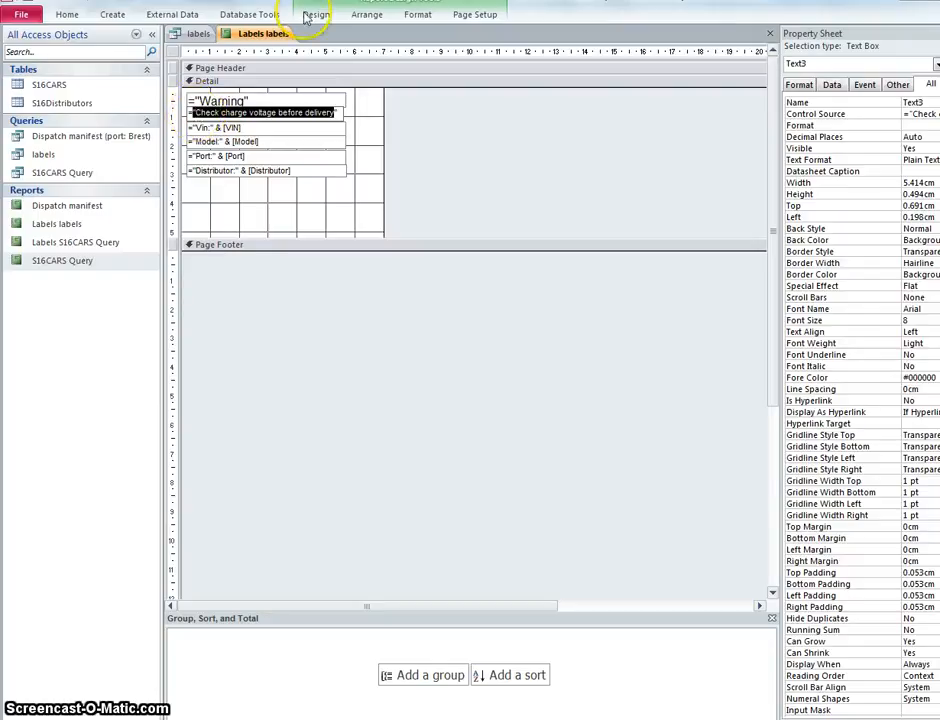
click(406, 22)
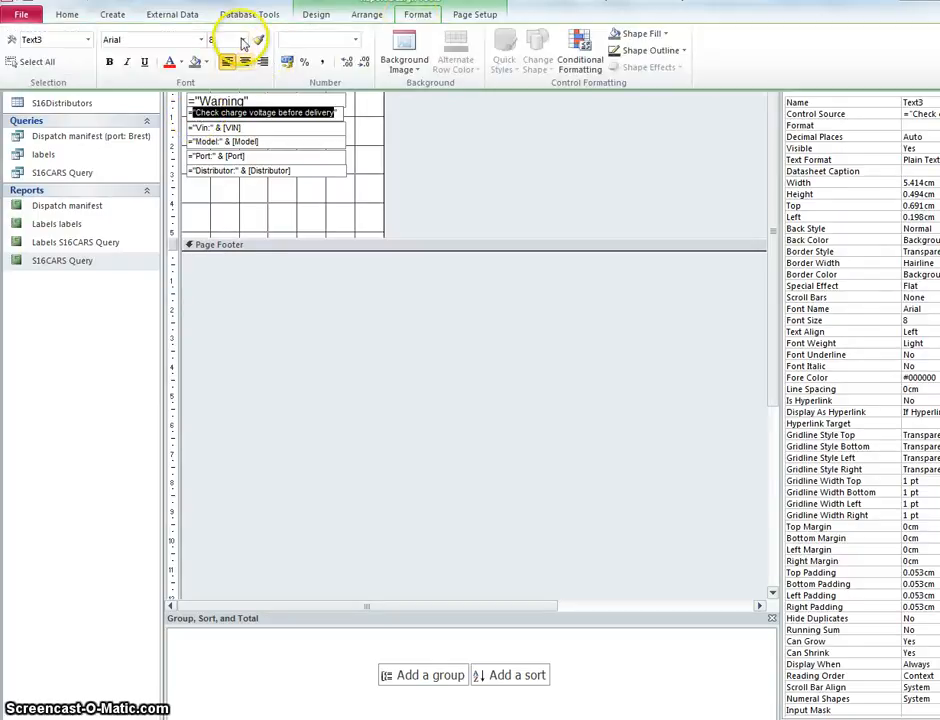
click(243, 39)
click(240, 82)
click(268, 155)
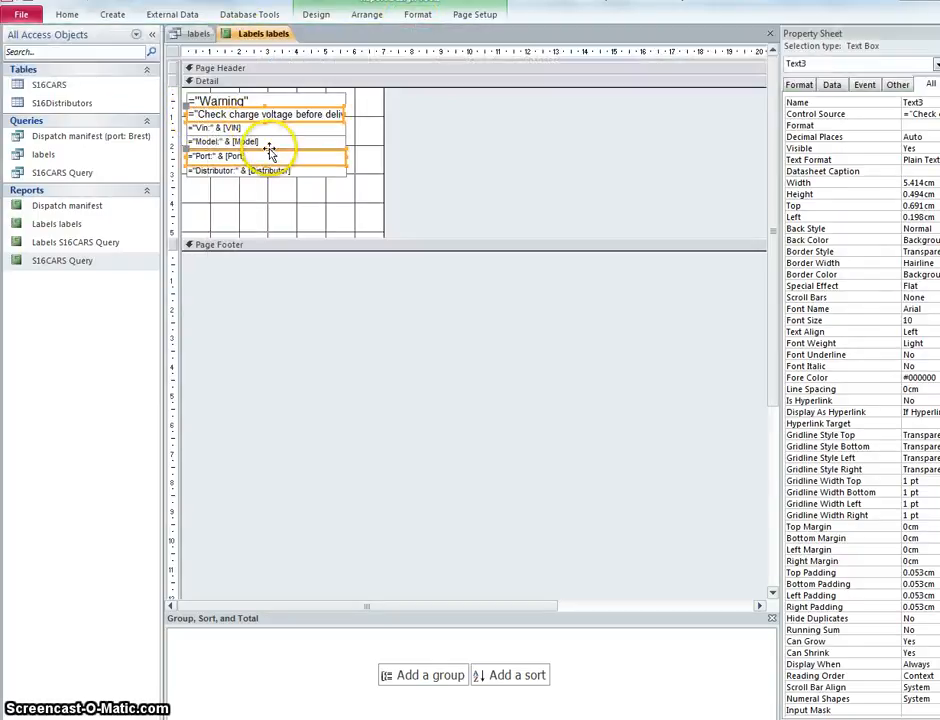
click(342, 113)
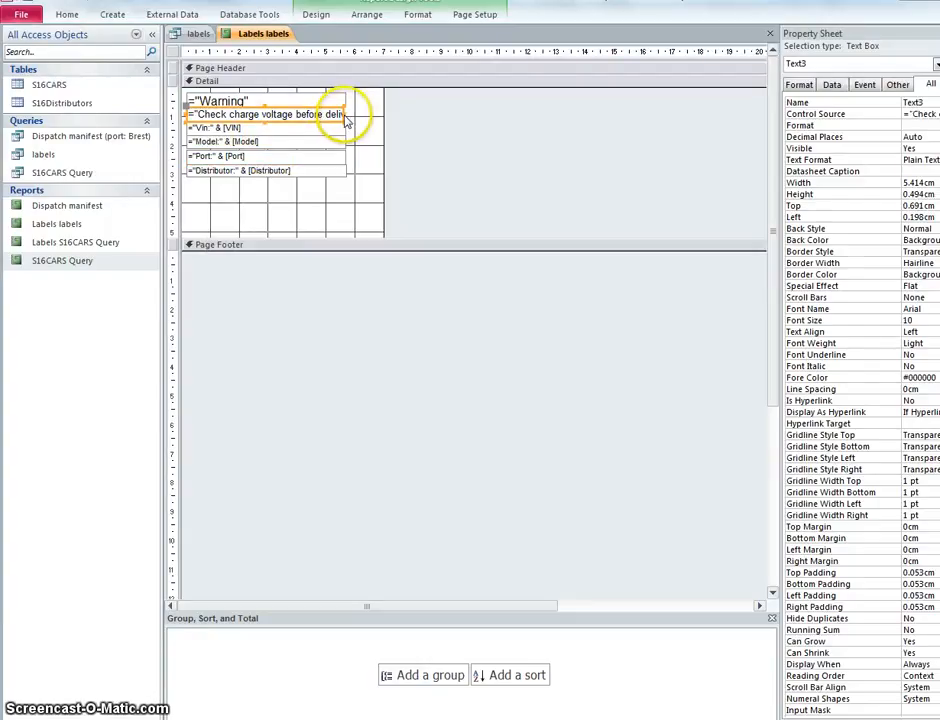
drag(345, 114, 350, 114)
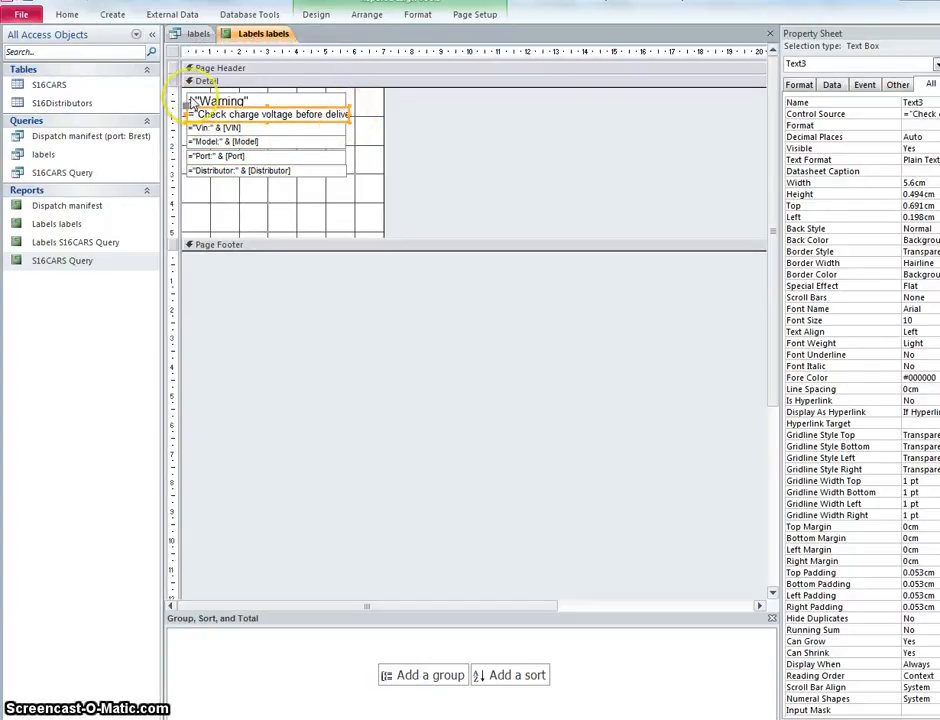
Step: Move the five text boxes below Warning down, with the voltage line about 0.9 cm from the section top and a gap above Distributor
drag(229, 174, 229, 114)
click(226, 120)
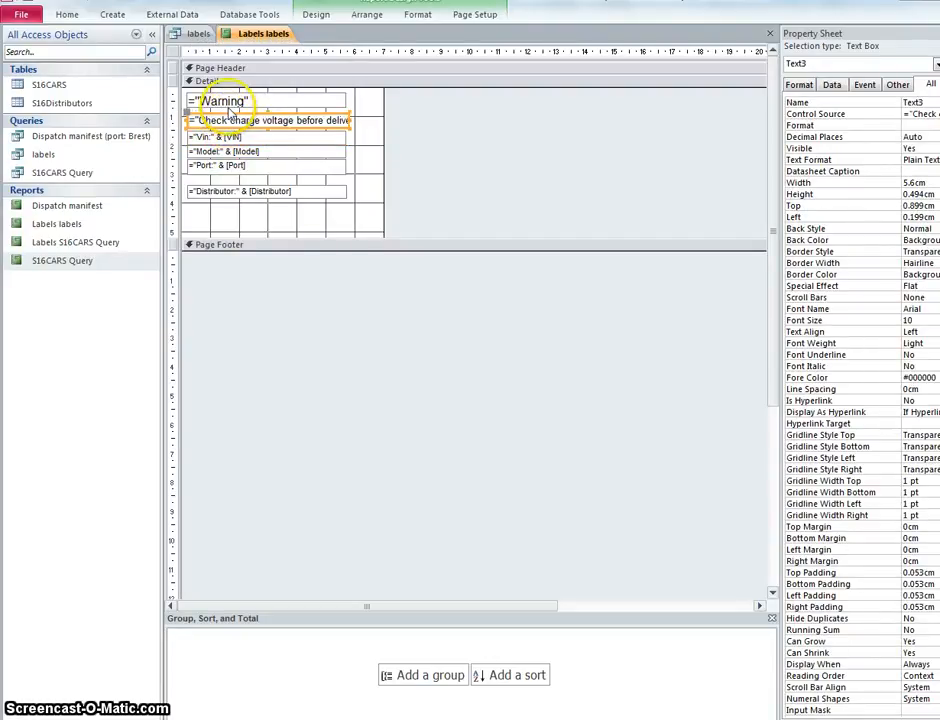
click(232, 103)
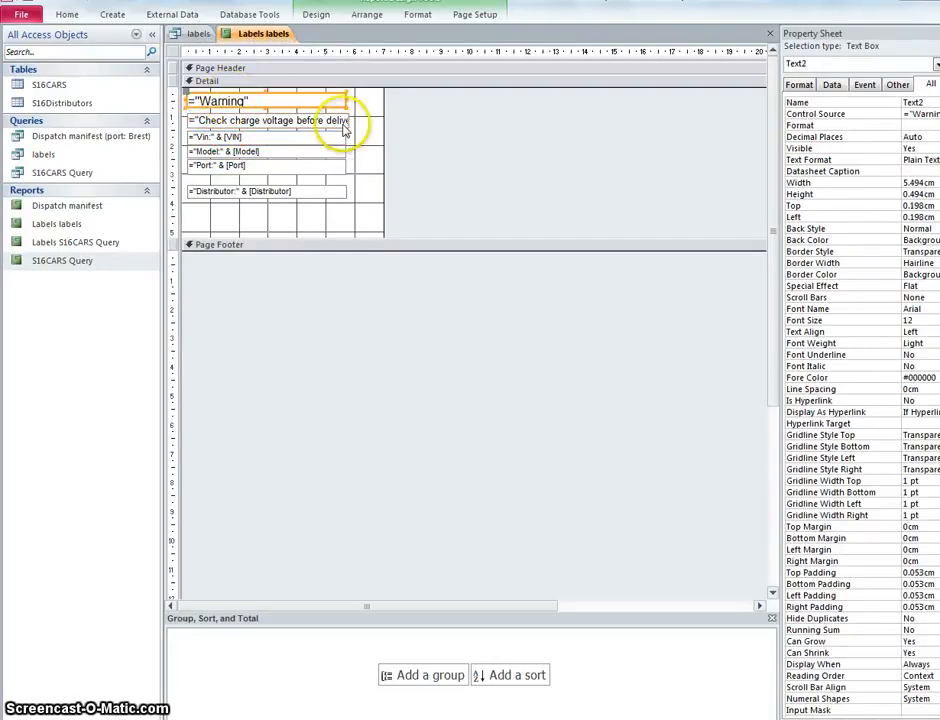
Step: Widen the "Check charge voltage before delivery" text box to about 5.9 cm so that its whole text fits
click(345, 120)
drag(347, 120, 350, 121)
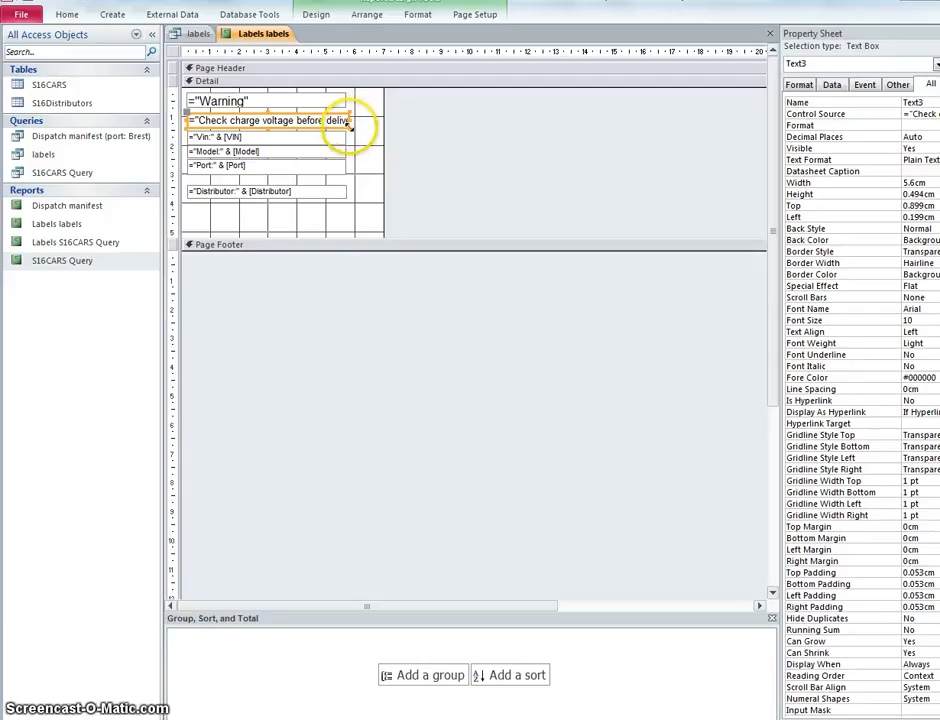
mouse_move(350, 128)
mouse_down()
mouse_move(371, 143)
mouse_move(362, 128)
mouse_up()
click(411, 141)
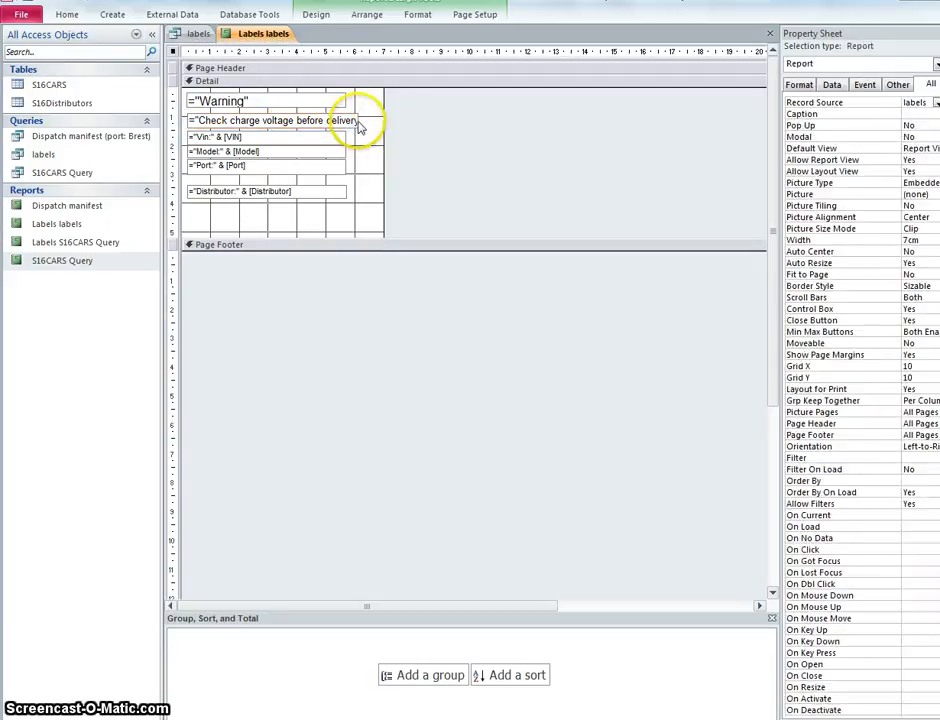
click(356, 123)
drag(356, 122, 361, 120)
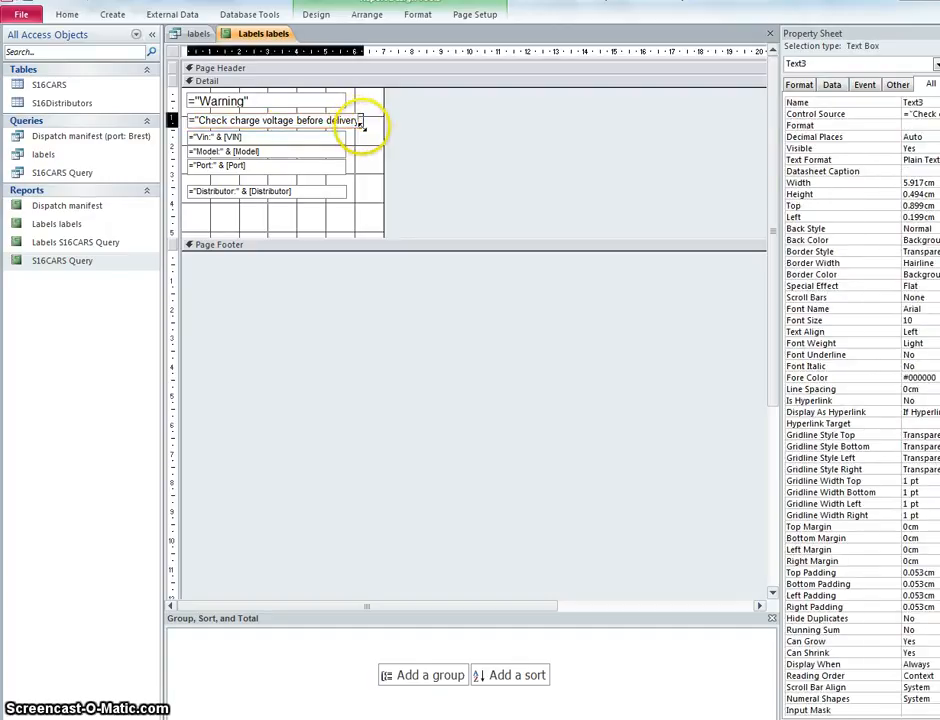
click(434, 143)
Step: Preview the labels as printed and check the remaining label requirements in the PDF task sheet
click(67, 14)
click(19, 50)
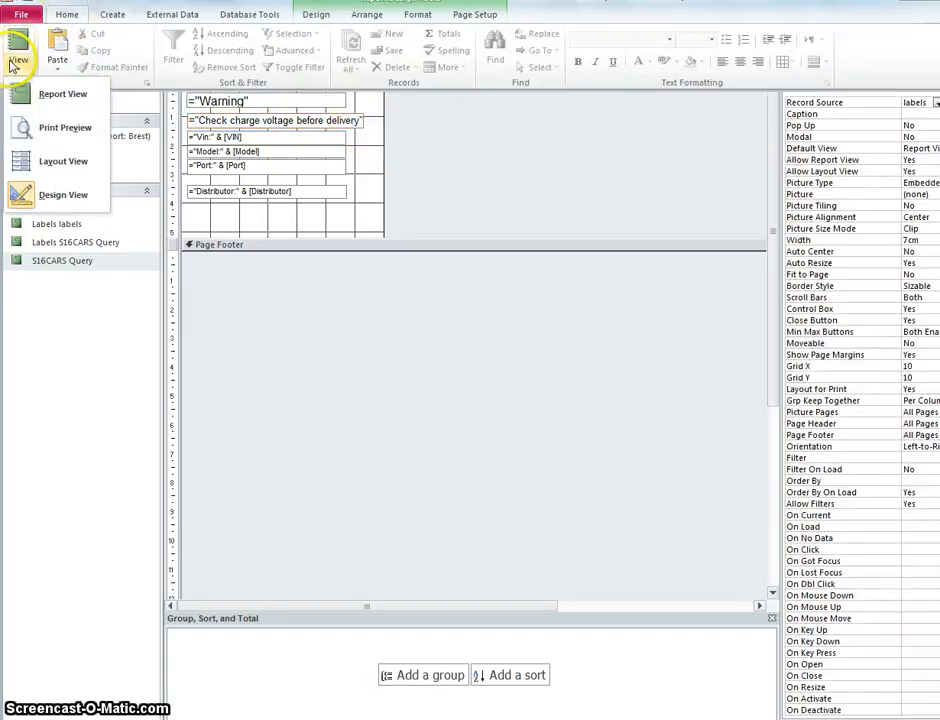
click(57, 130)
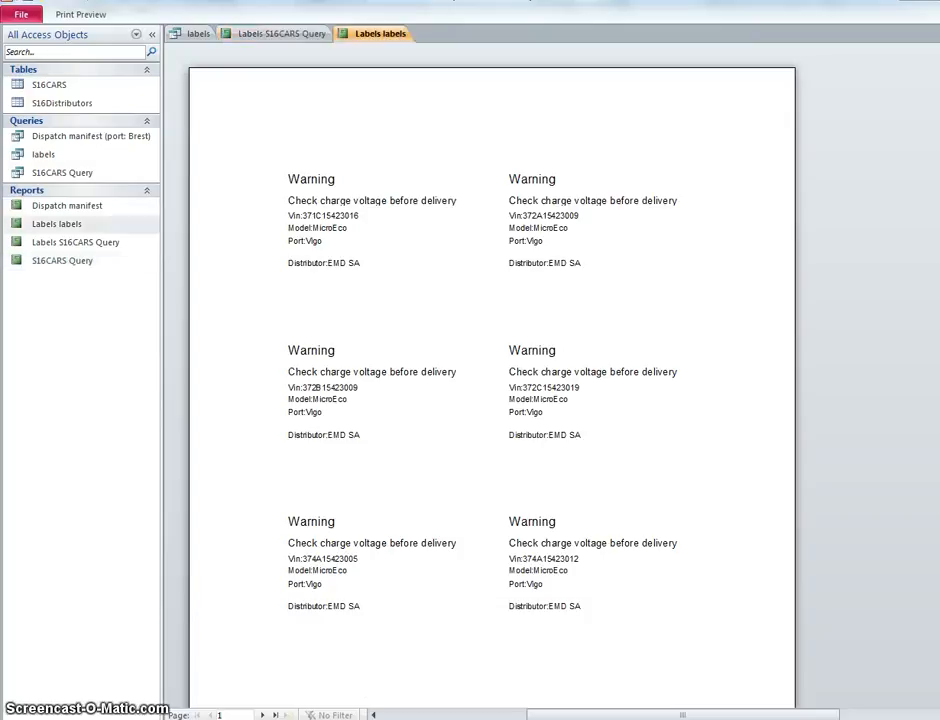
key(alt+Tab)
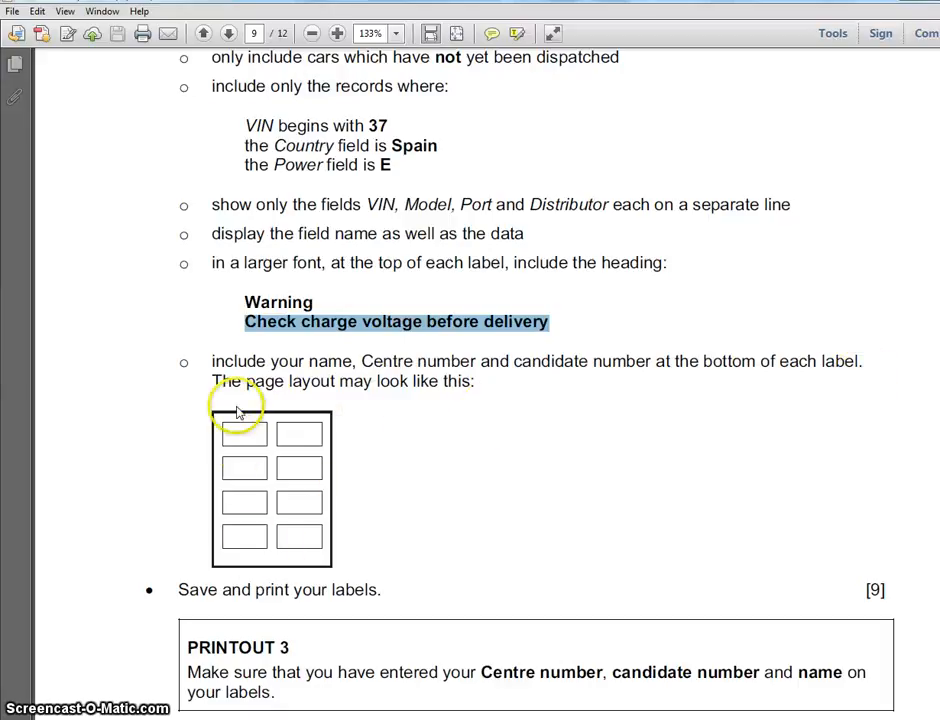
scroll(319, 518, down, 1)
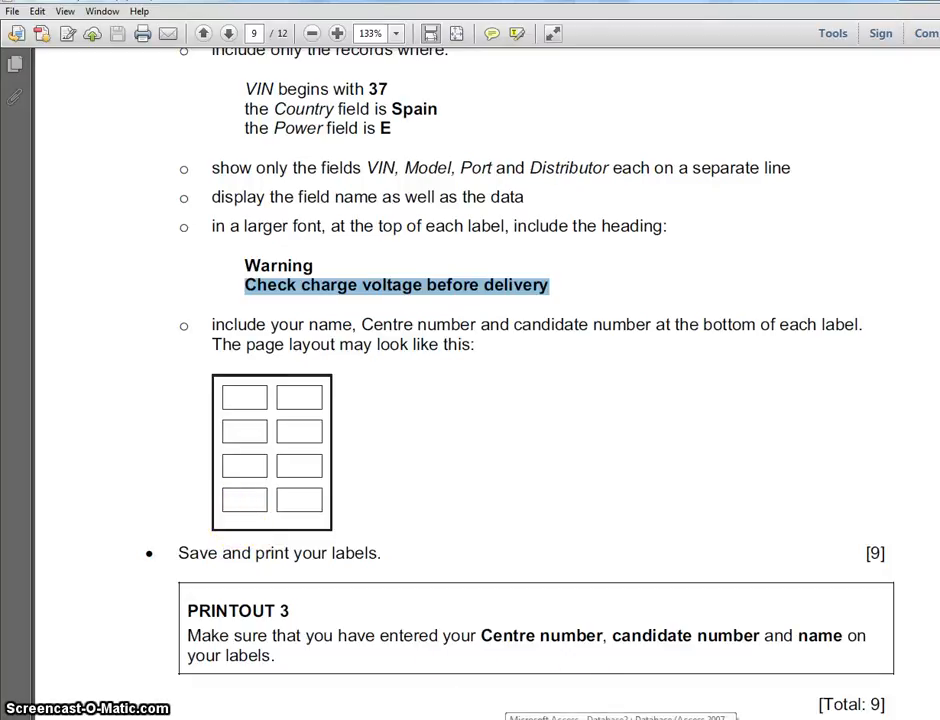
click(620, 719)
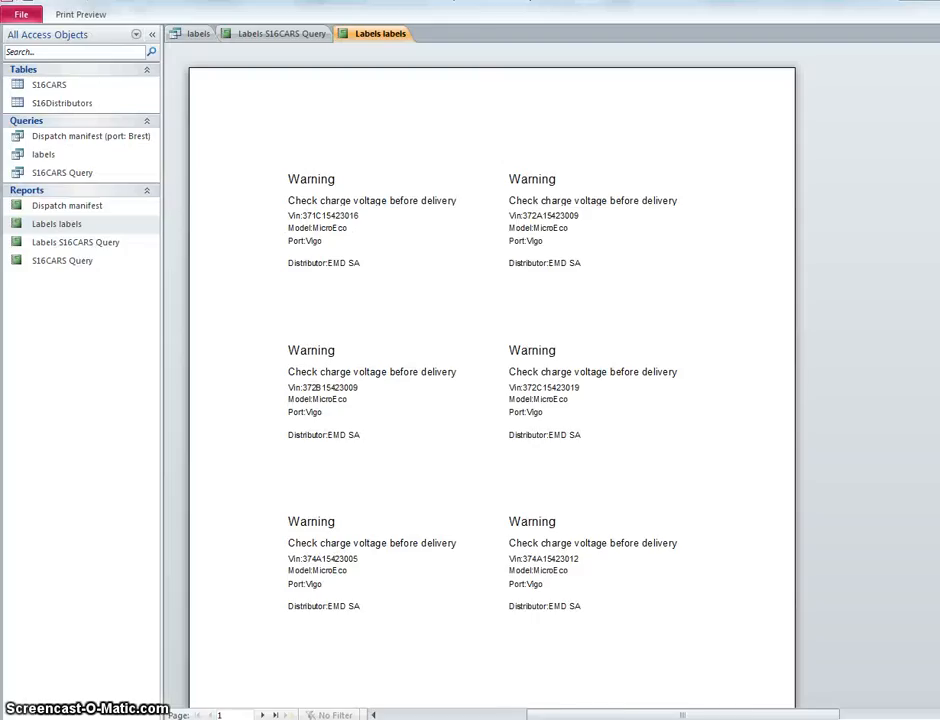
Step: Close the print preview of the labels report and go back to Design View
right_click(366, 34)
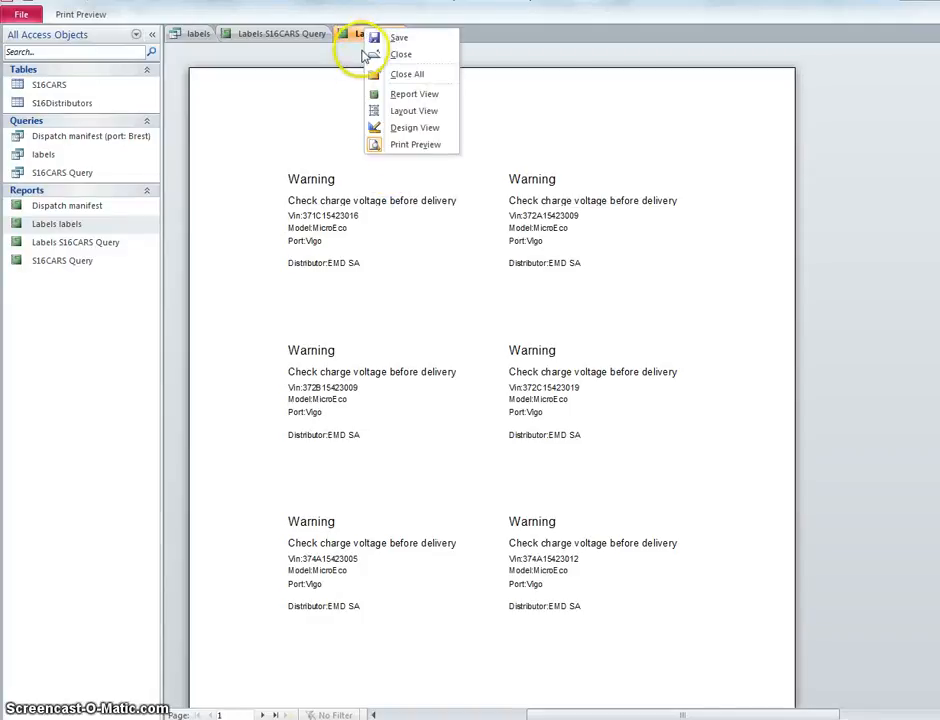
click(78, 15)
click(78, 15)
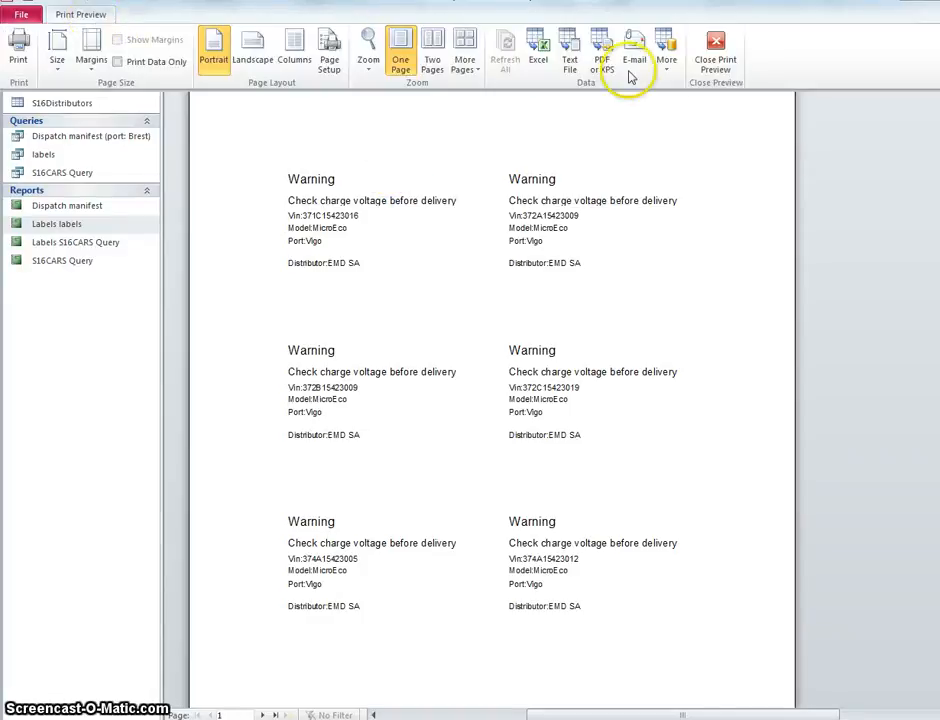
click(715, 60)
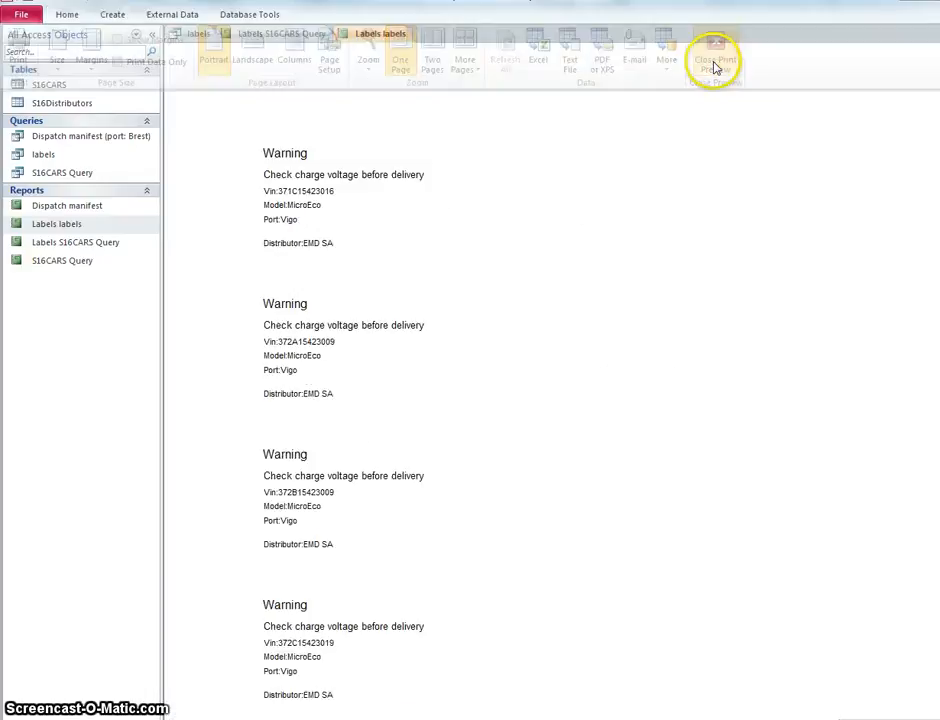
click(65, 18)
click(14, 70)
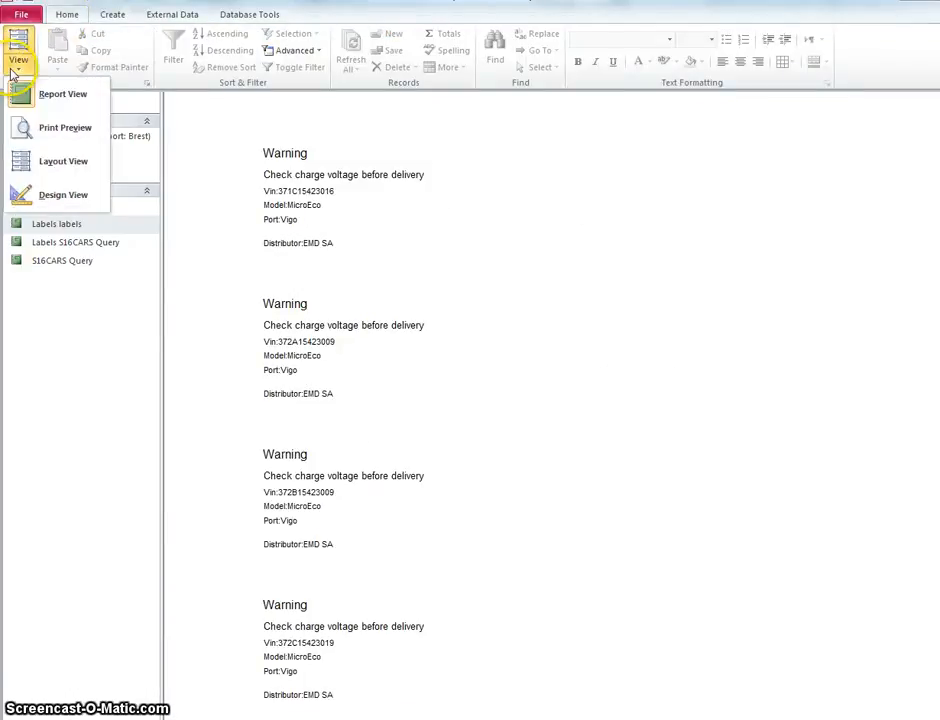
click(54, 166)
click(22, 56)
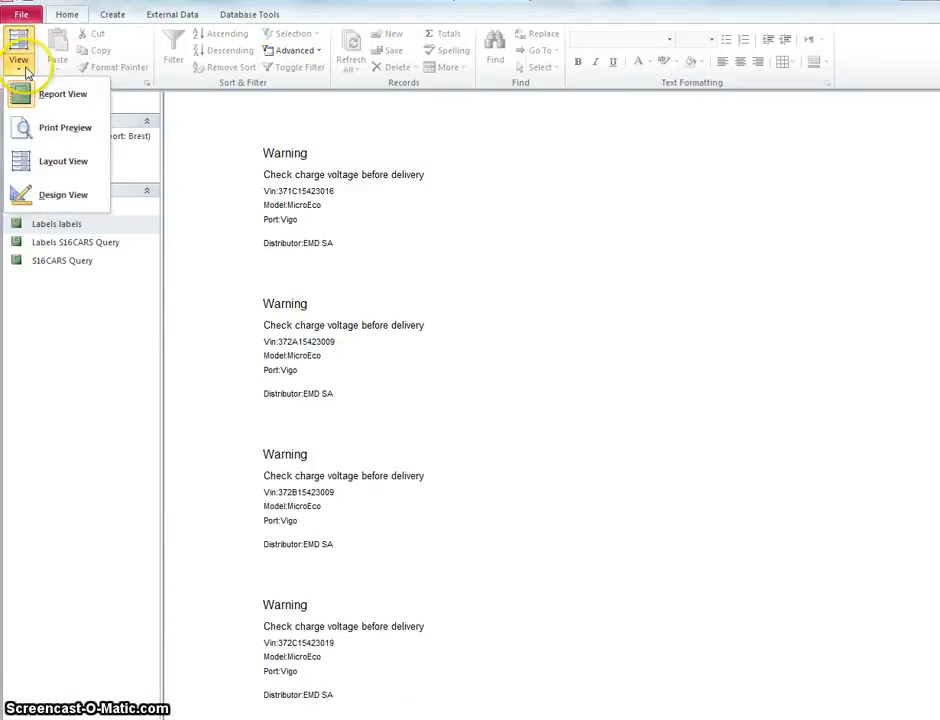
click(32, 196)
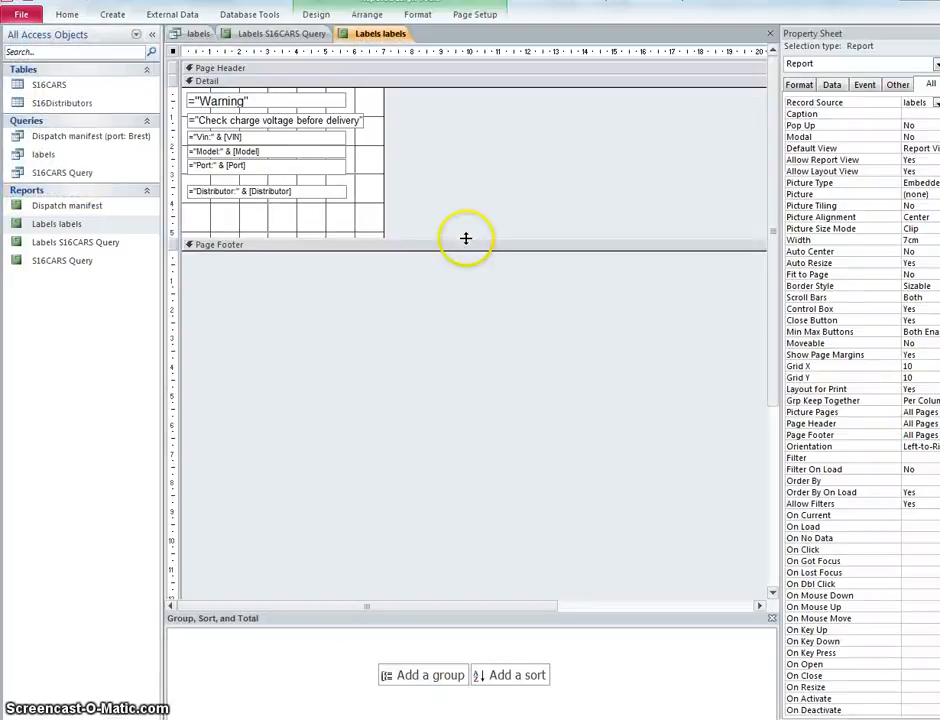
Step: Add a label about 4.4 cm wide in the Page Footer containing the candidate's name, Centre number and candidate number
click(353, 252)
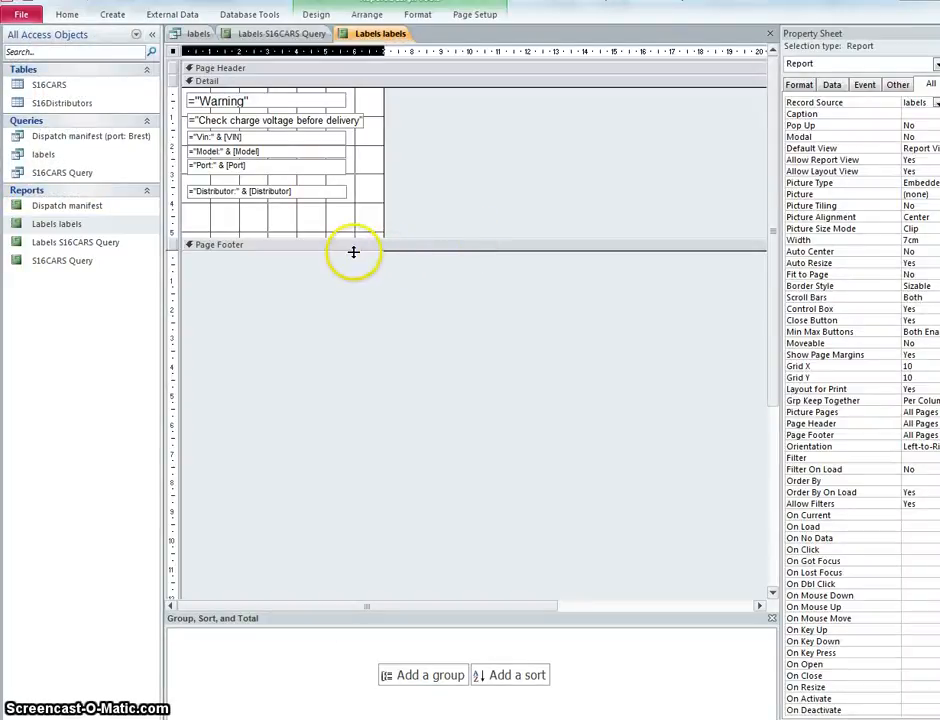
click(415, 16)
click(369, 16)
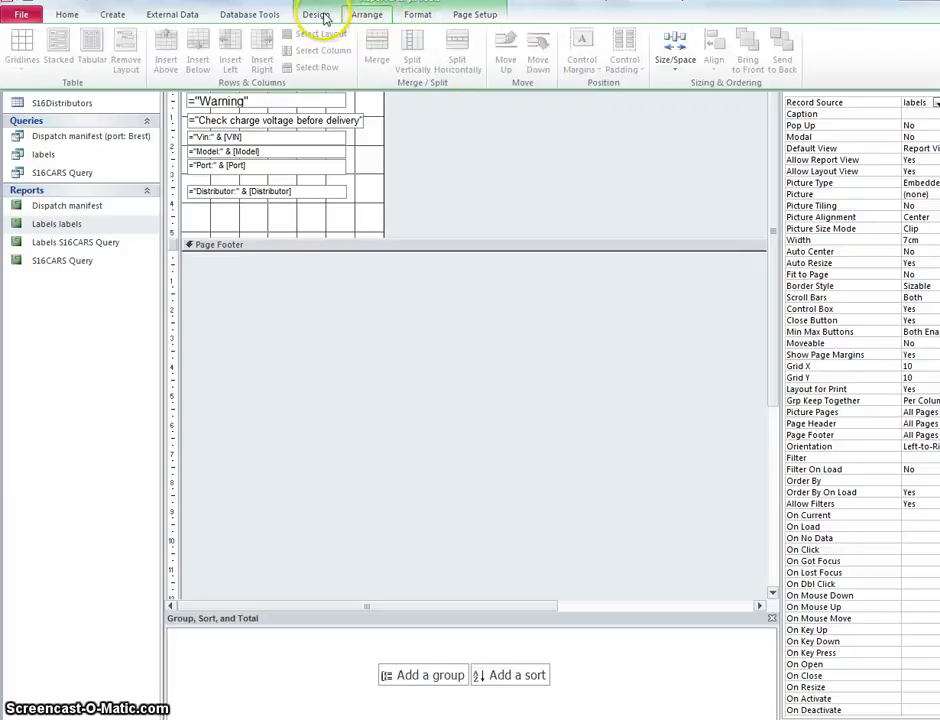
click(318, 15)
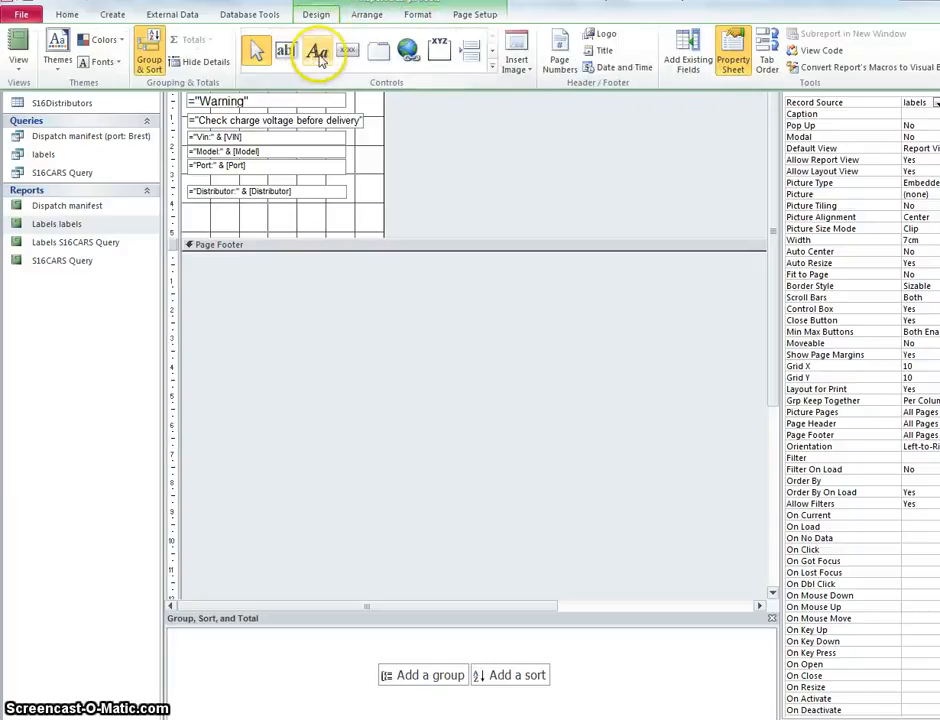
click(318, 55)
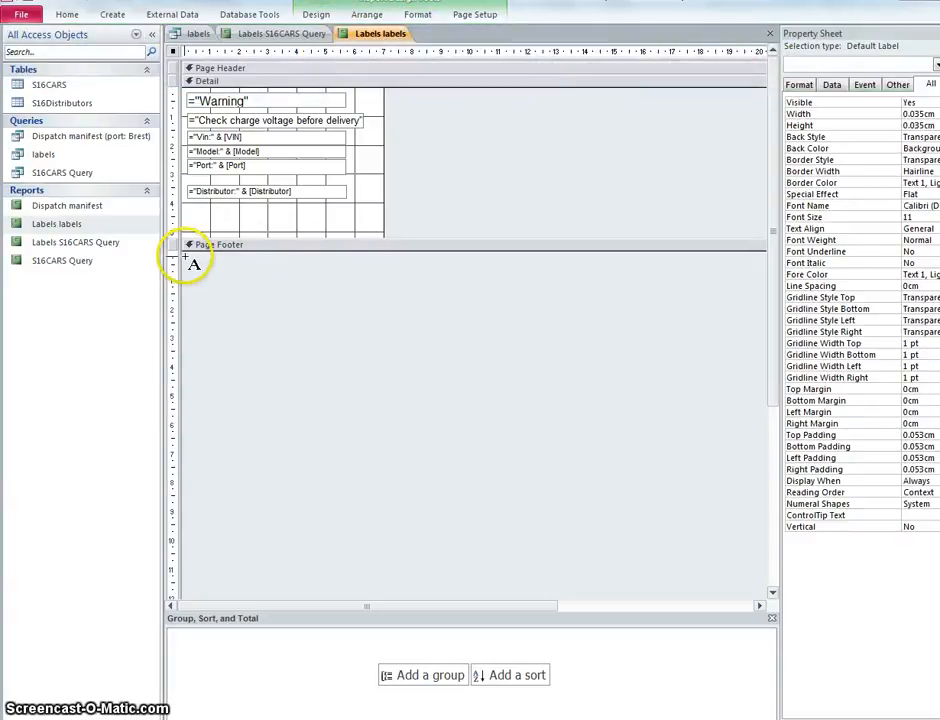
drag(186, 258, 310, 273)
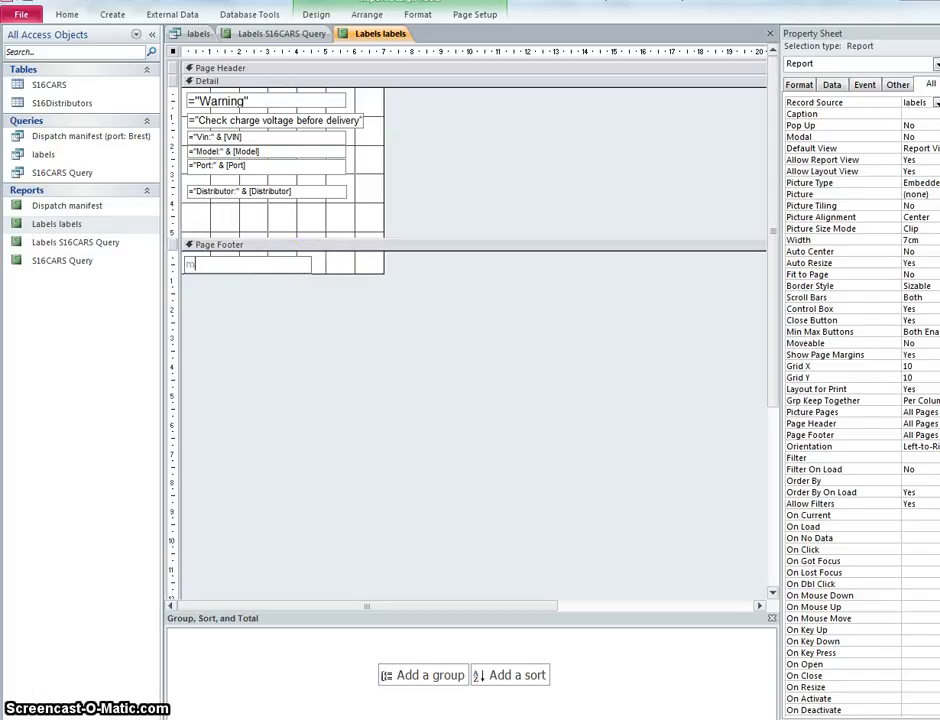
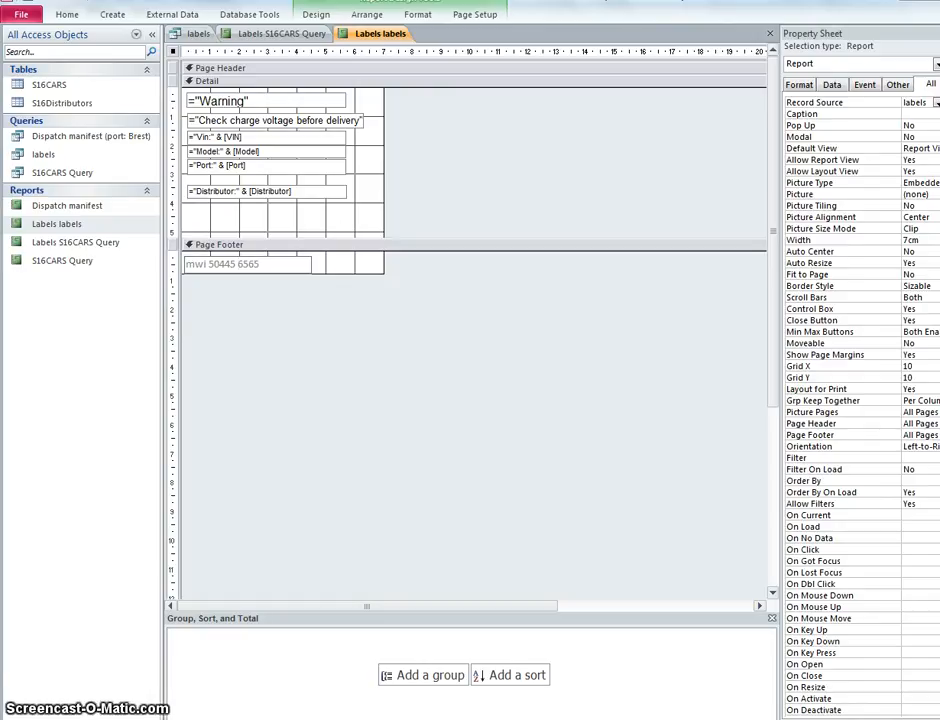
Step: Preview the labels as printed and examine the footer text at the end of the page
click(74, 16)
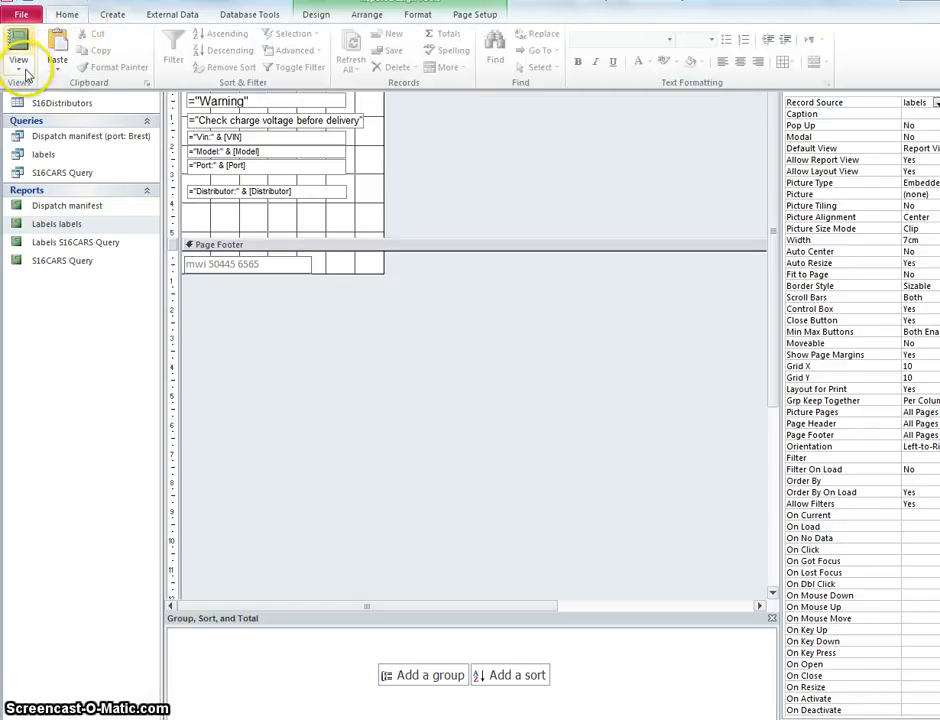
click(18, 58)
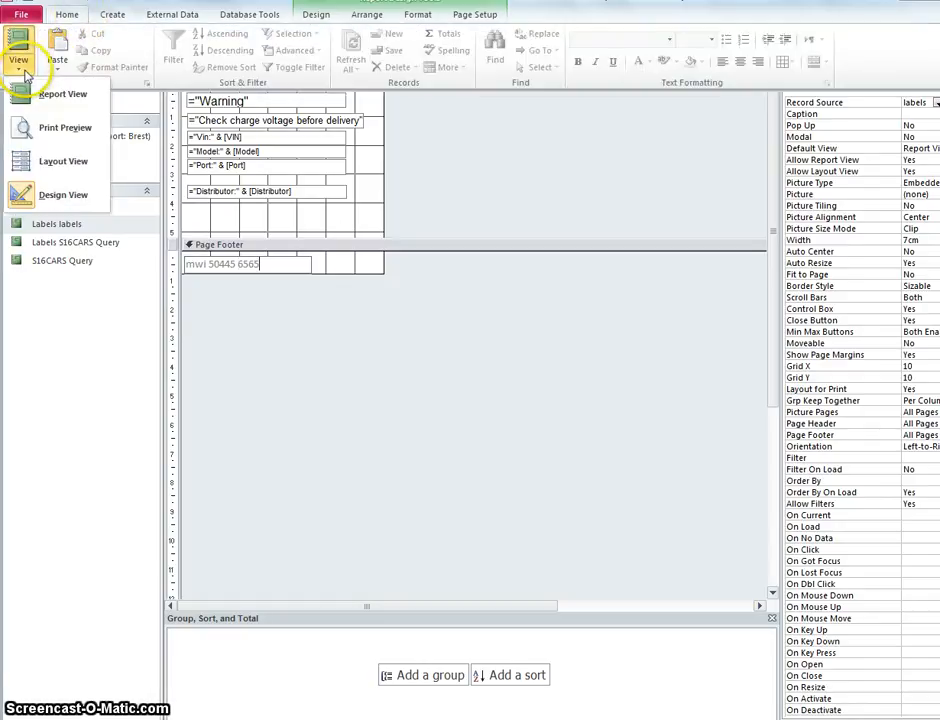
click(66, 128)
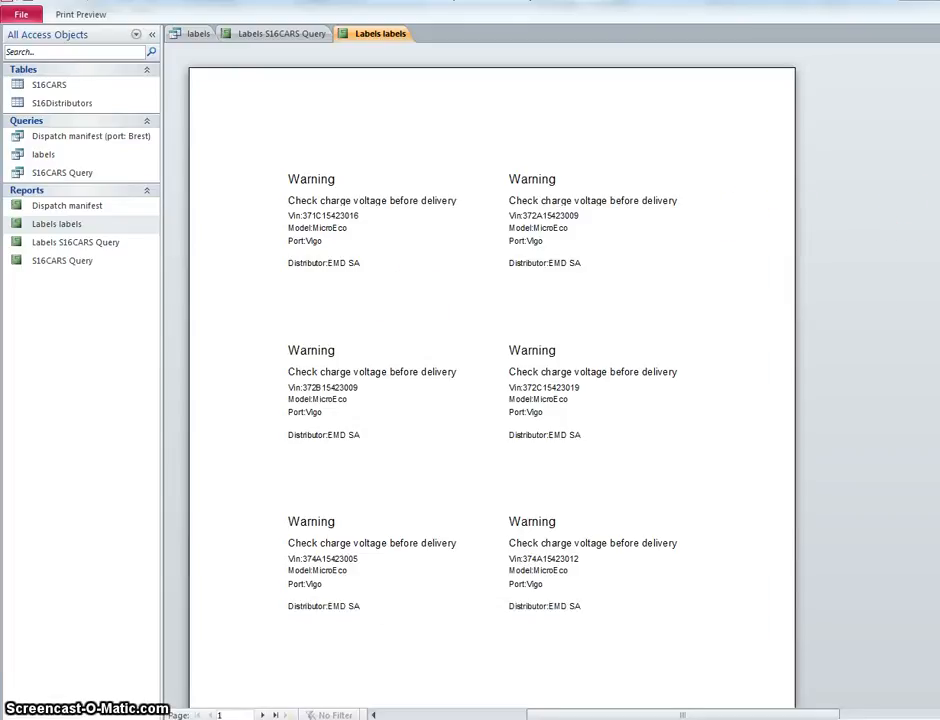
scroll(492, 390, down, 5)
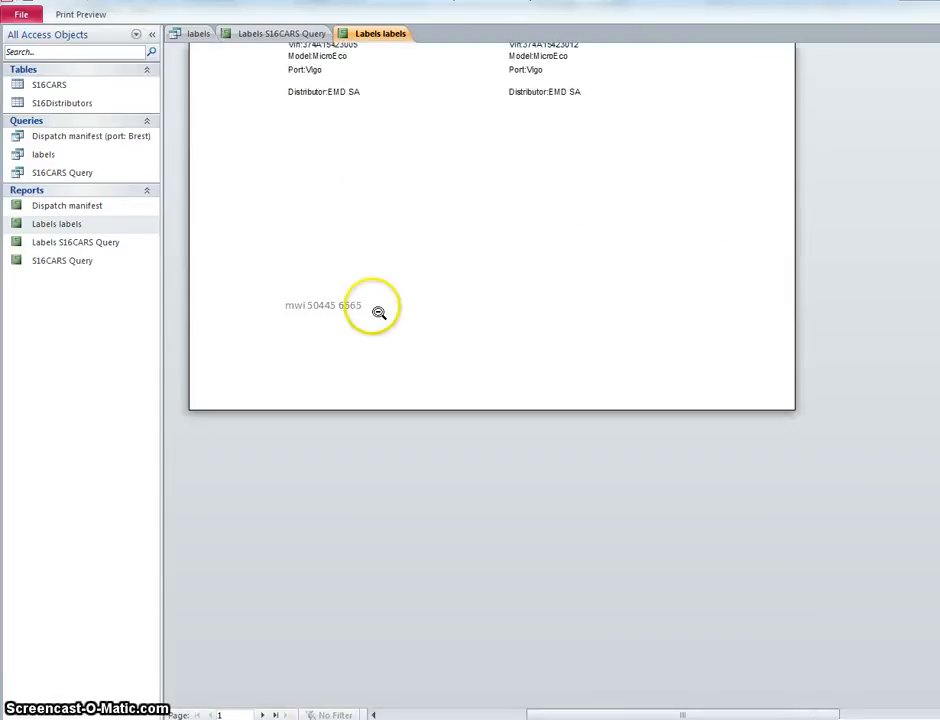